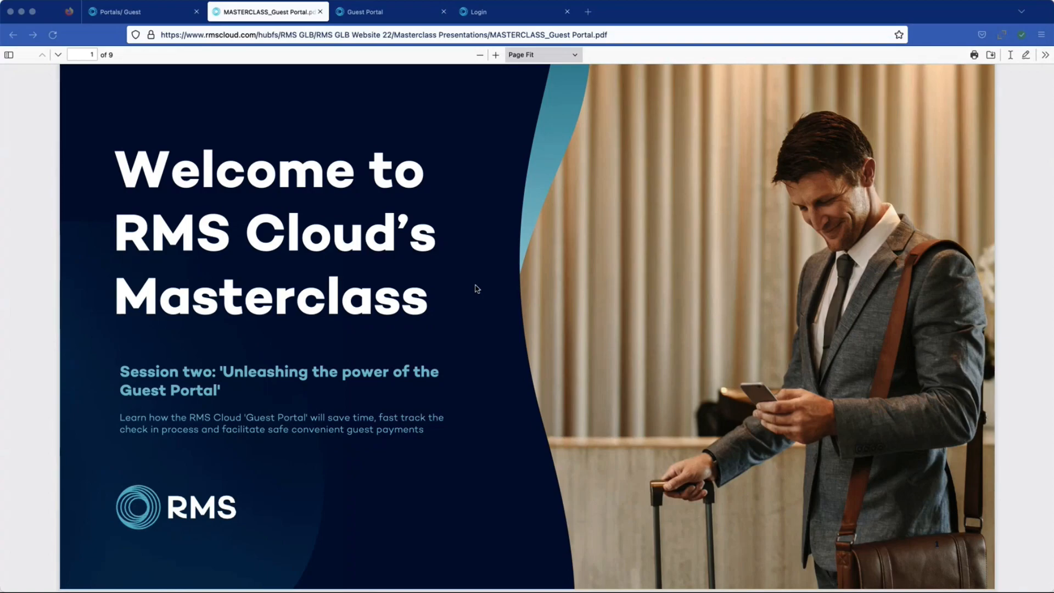
Step: Page through the Guest Portal masterclass presentation from the welcome slide to slide 7, "Customise your rules"
click(60, 57)
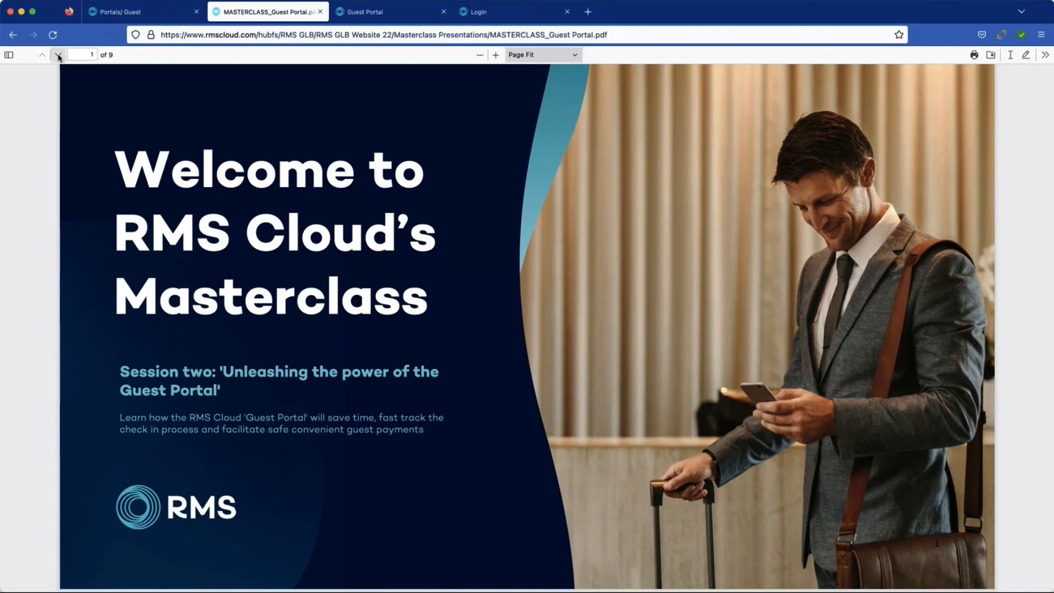
click(58, 56)
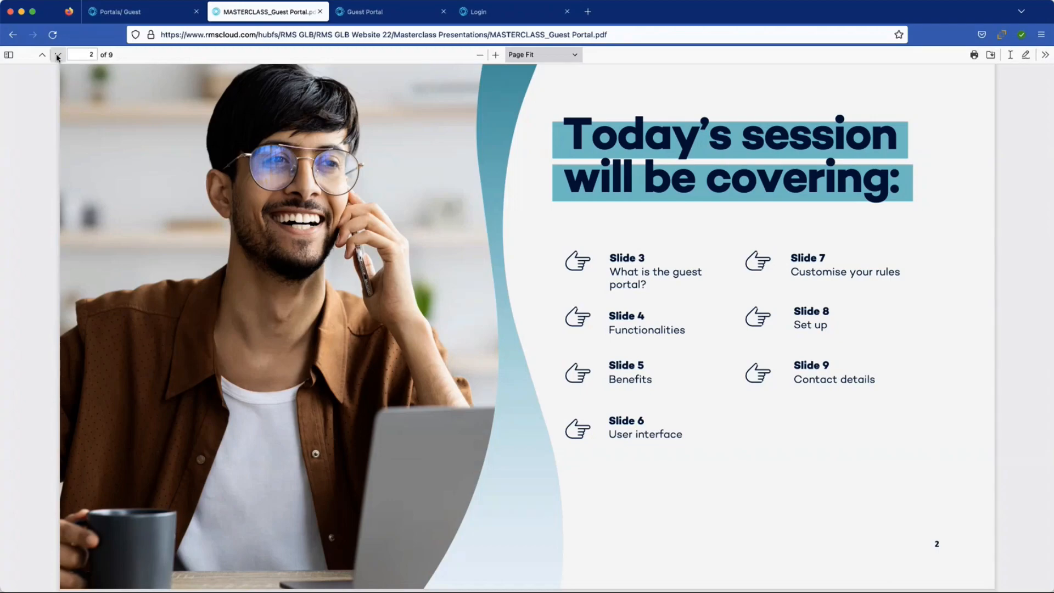
click(57, 55)
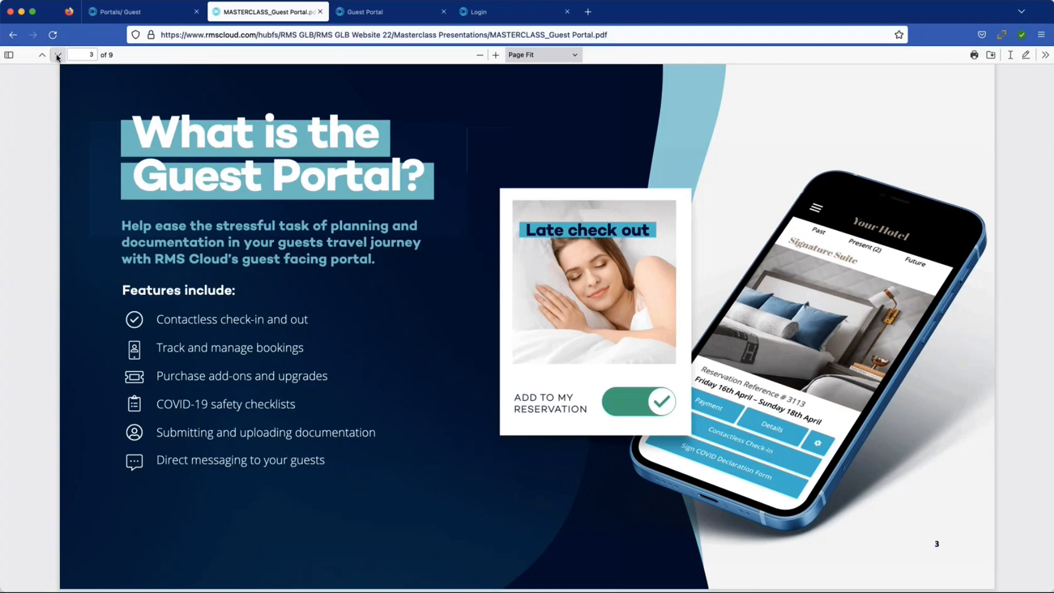
click(57, 55)
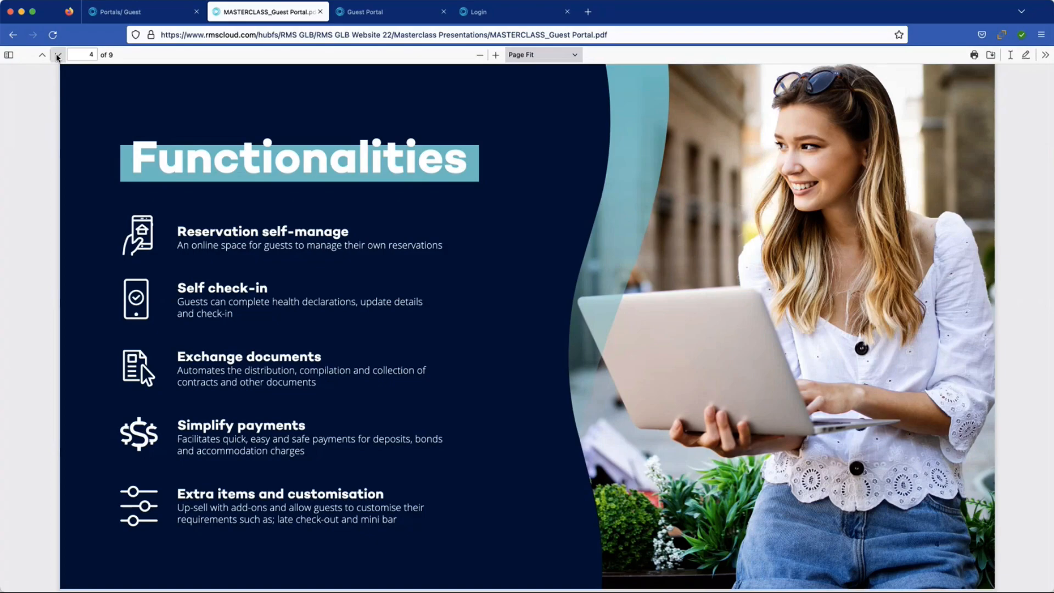
click(57, 55)
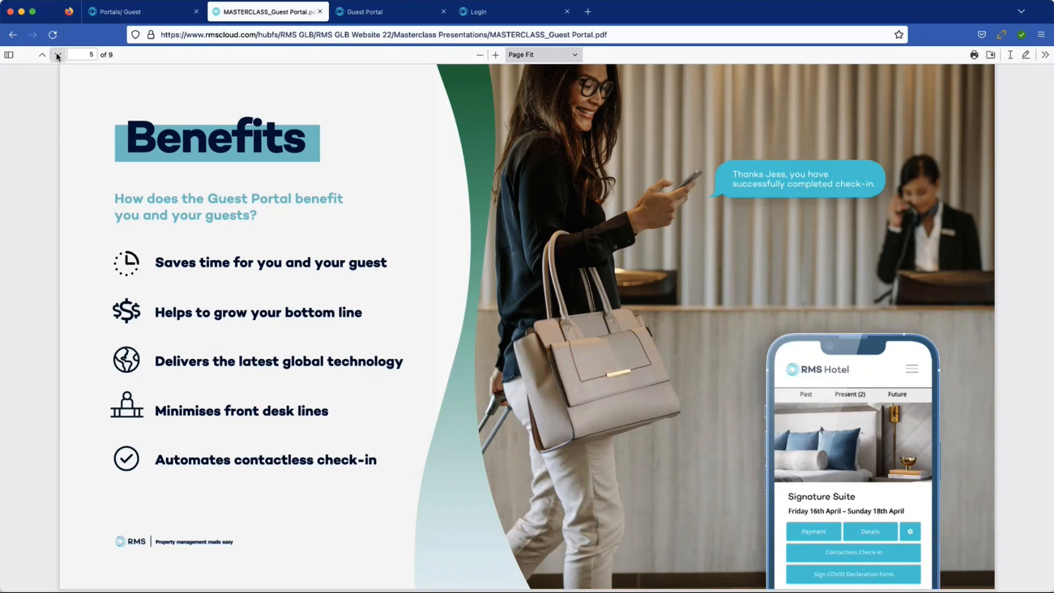
click(57, 55)
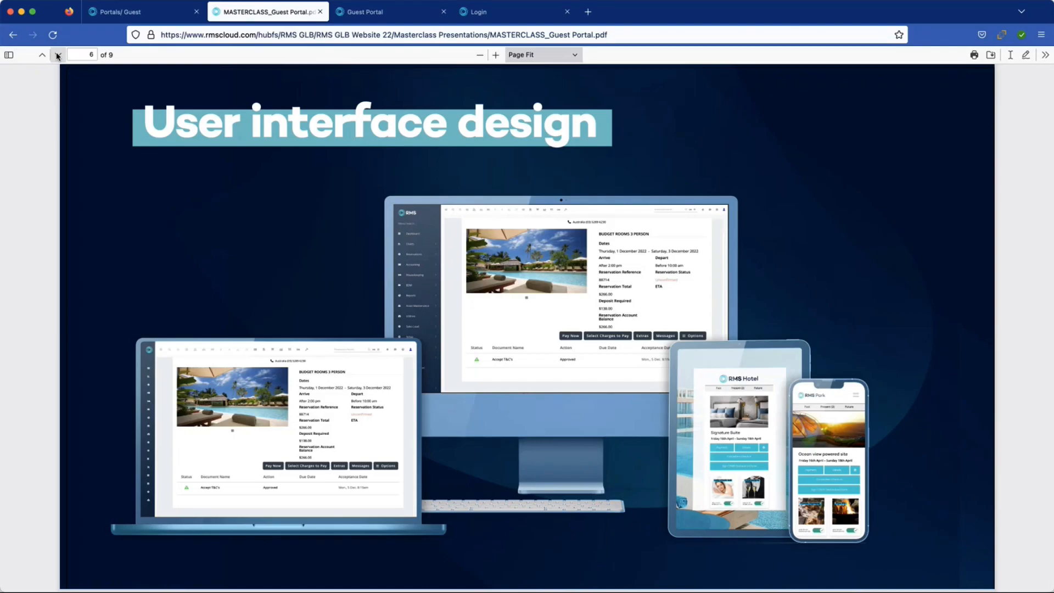
click(57, 56)
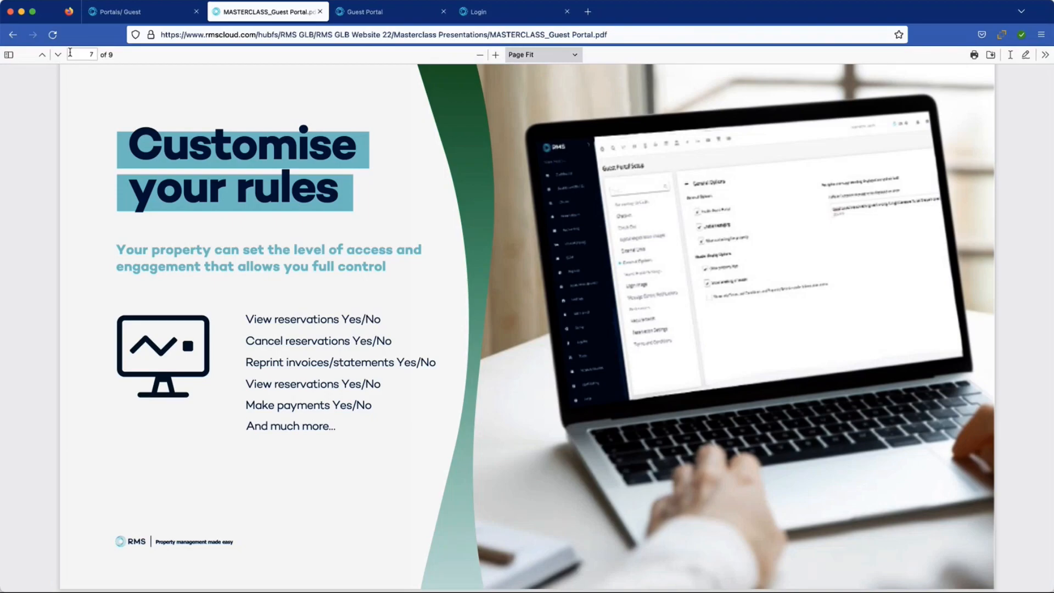
Step: Switch to the RMS property system and open the Guest Portal setup within the Portal Access settings
click(116, 12)
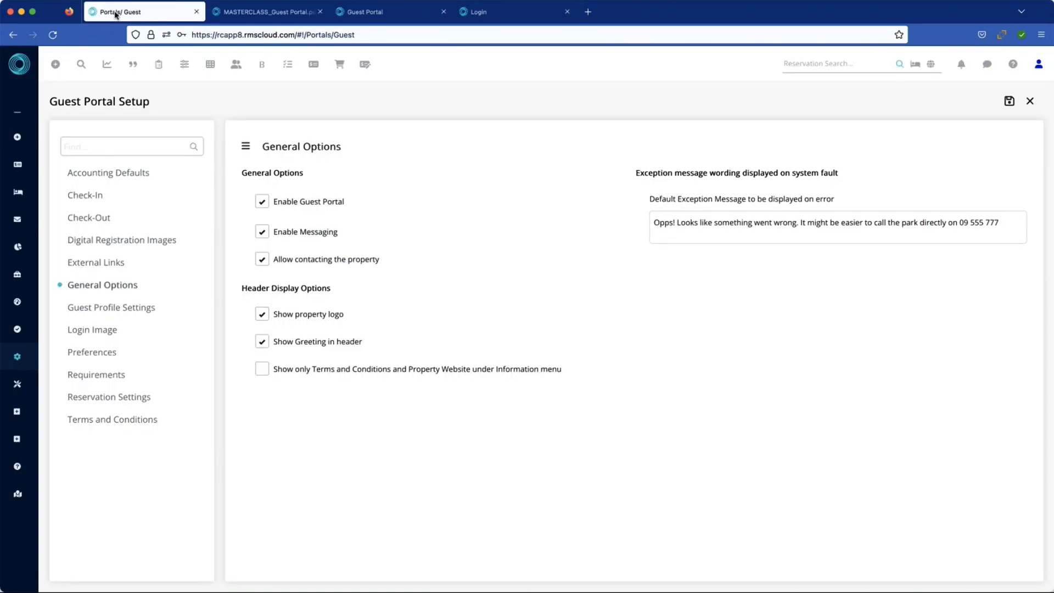
mouse_move(34, 94)
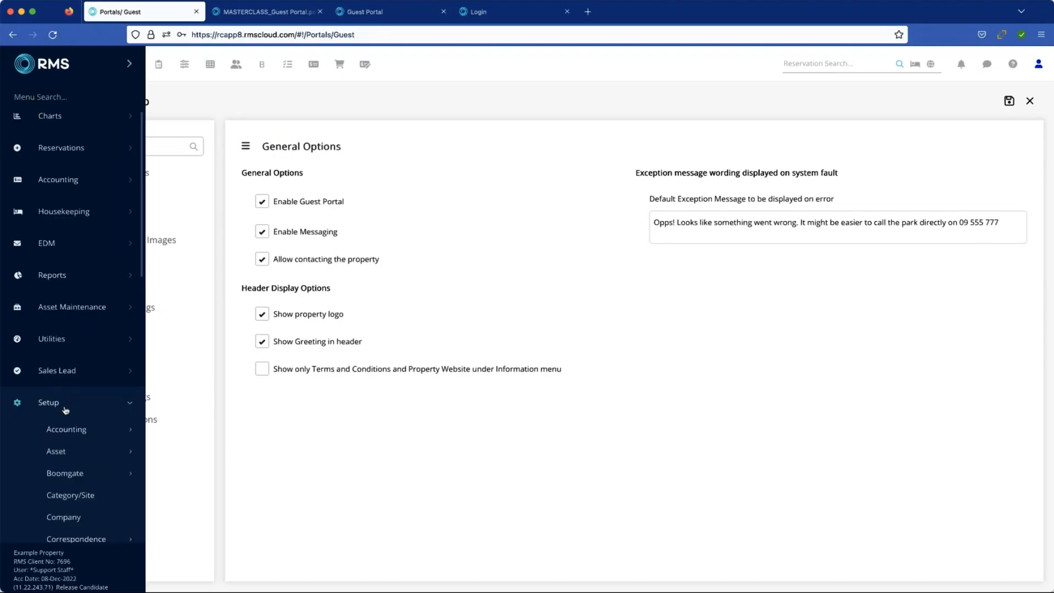
scroll(64, 413, down, 2)
scroll(64, 412, down, 4)
scroll(64, 412, down, 3)
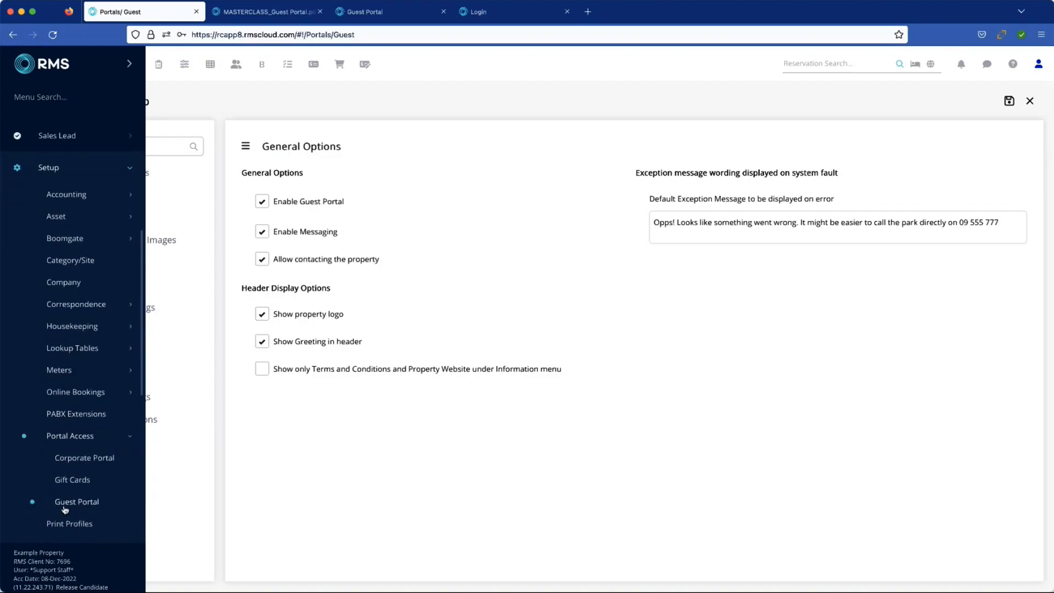
click(75, 503)
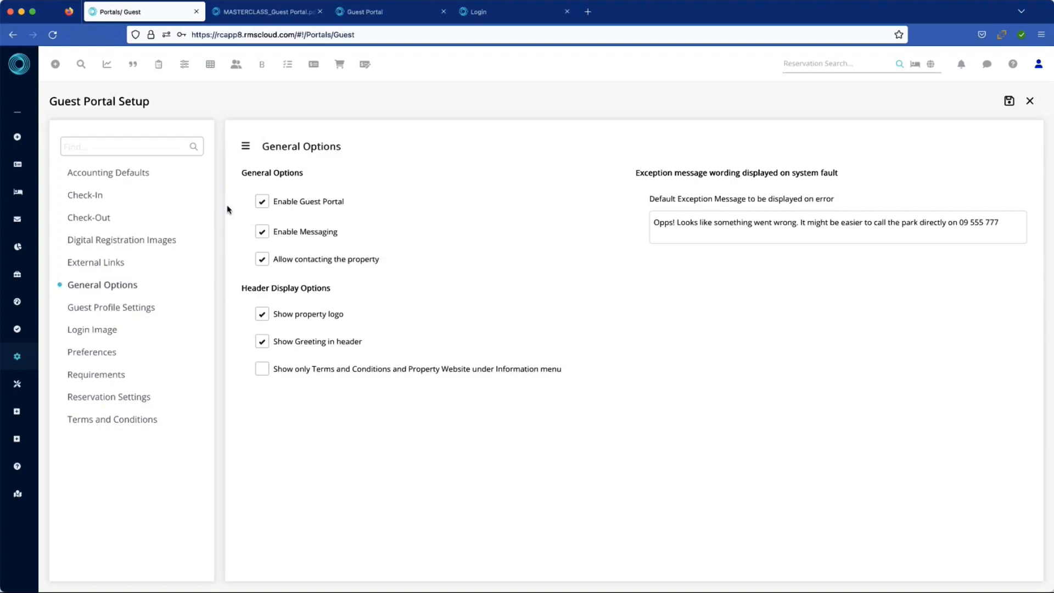
Step: Review the Guest Portal's accounting defaults and its pre check-in settings
click(144, 178)
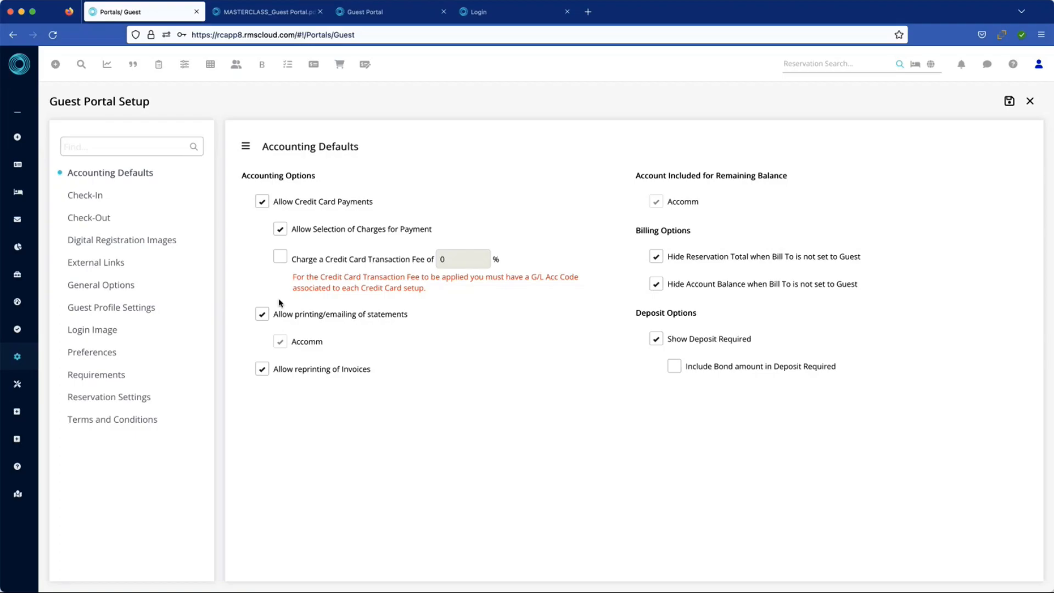
click(122, 203)
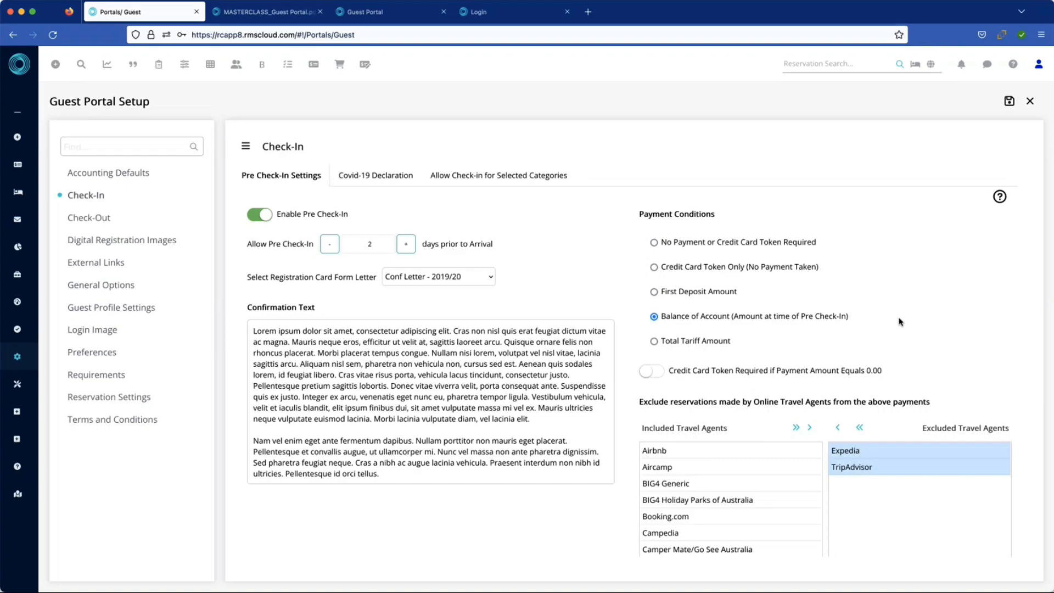
Step: Examine the Covid-19 declaration questions, the past locations option and the categories allowed to check in
click(387, 180)
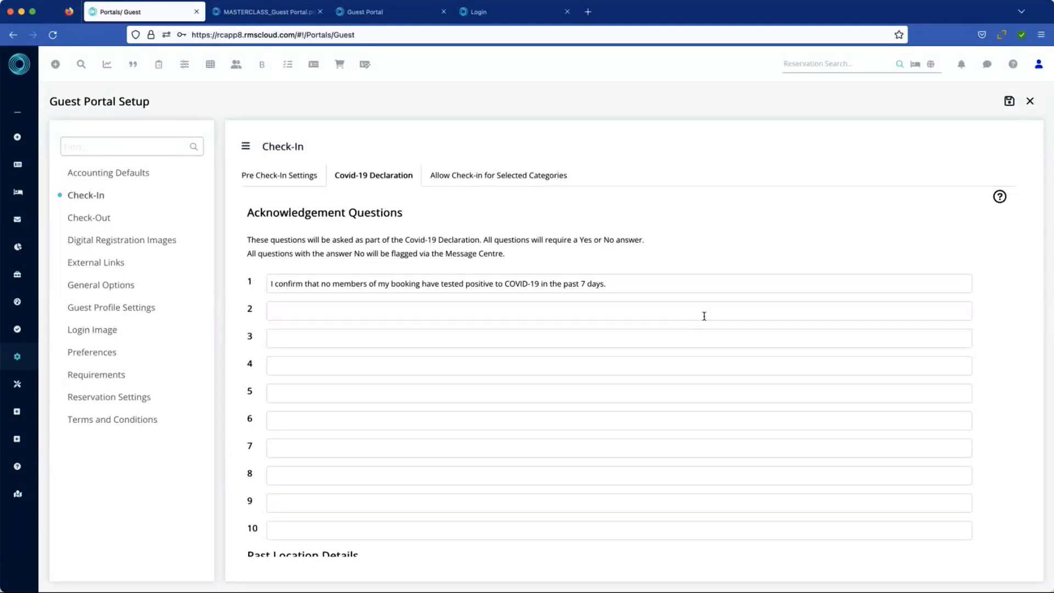
scroll(704, 317, down, 3)
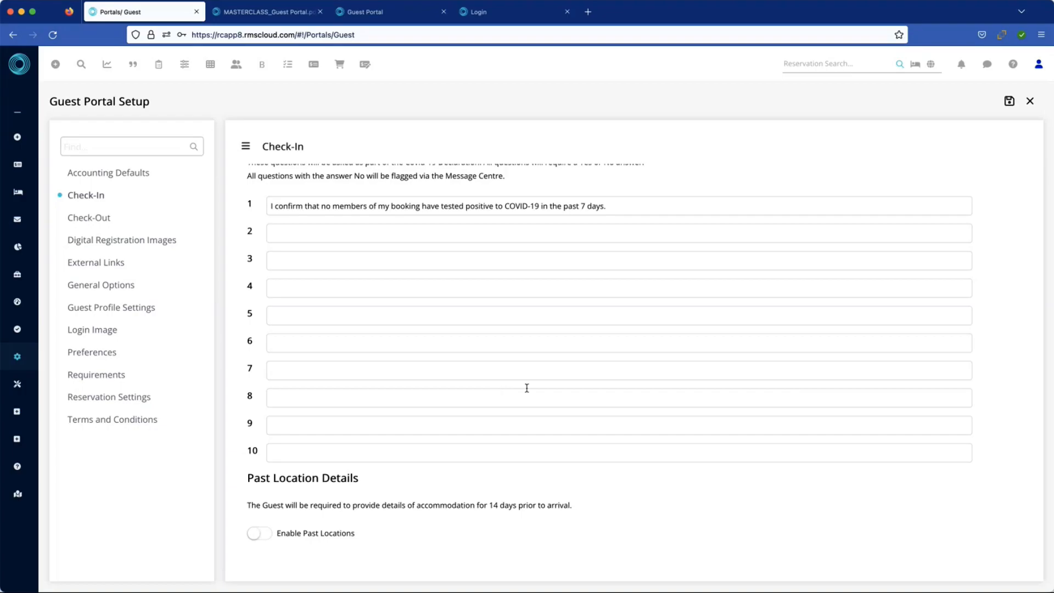
scroll(530, 389, up, 3)
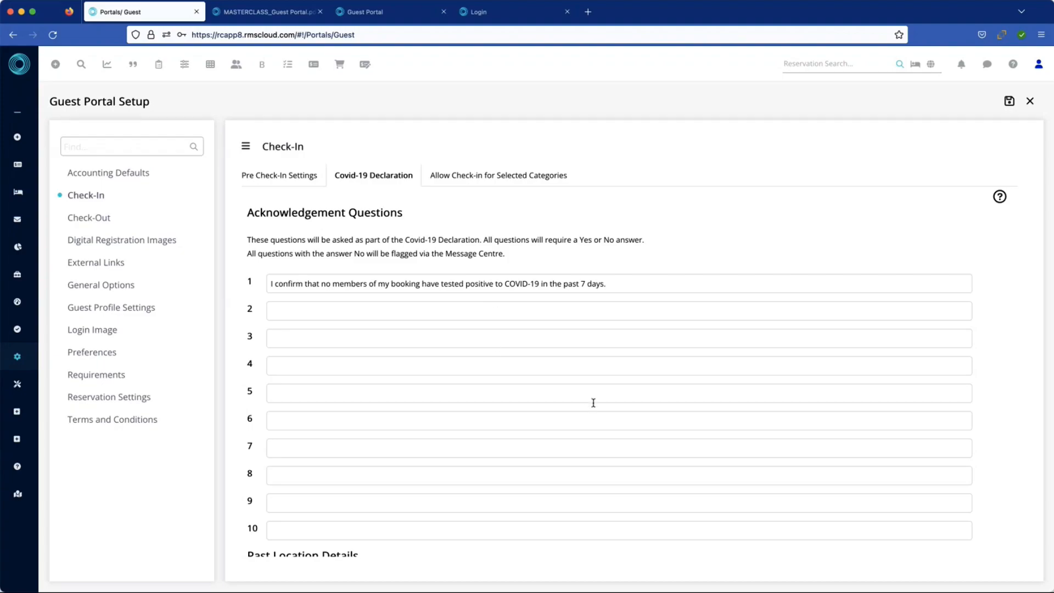
scroll(594, 405, down, 2)
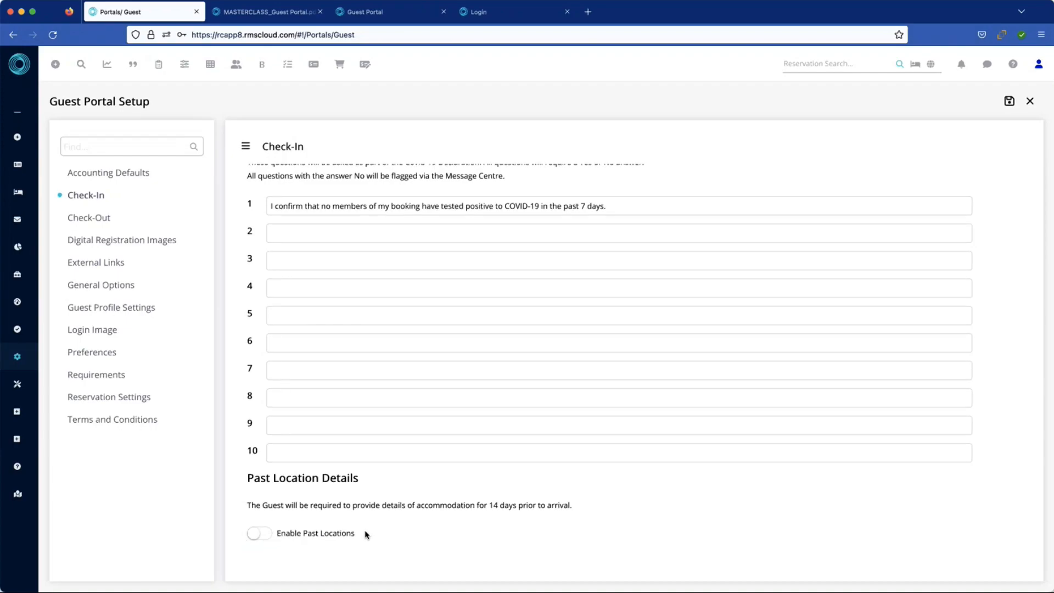
scroll(379, 531, up, 3)
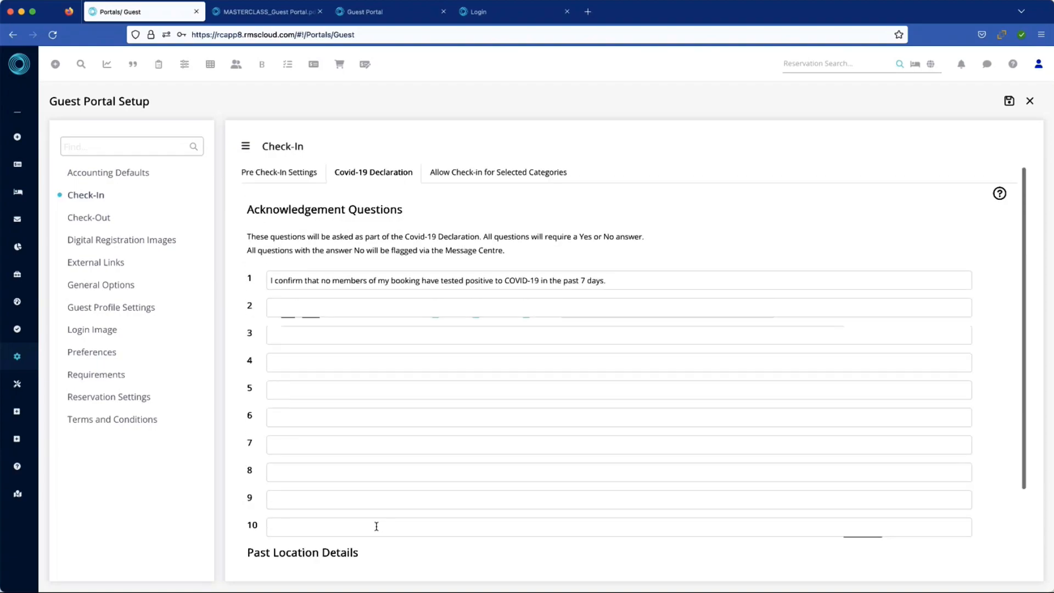
scroll(389, 525, up, 1)
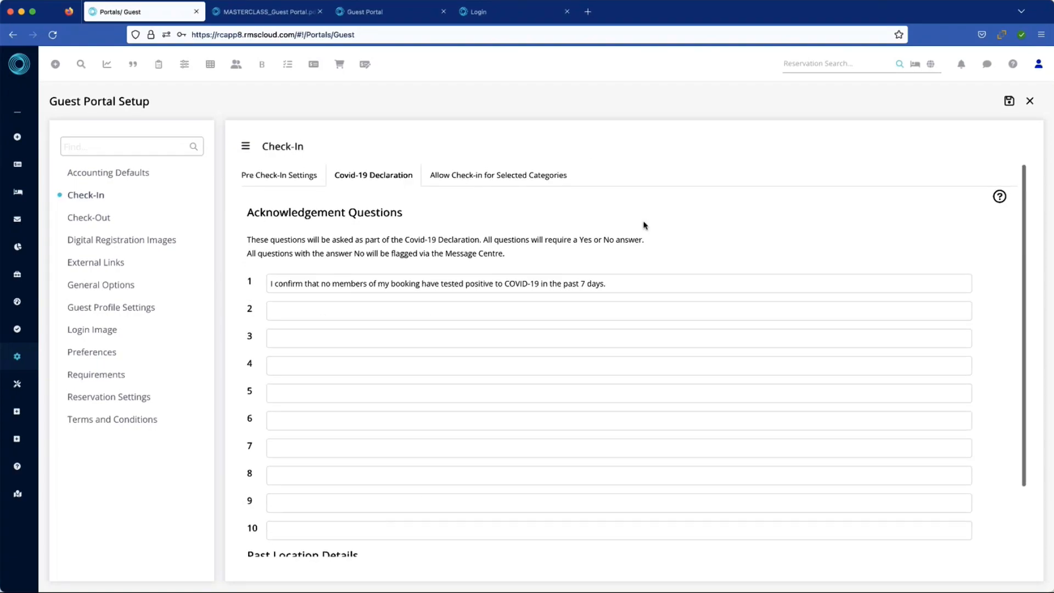
click(482, 176)
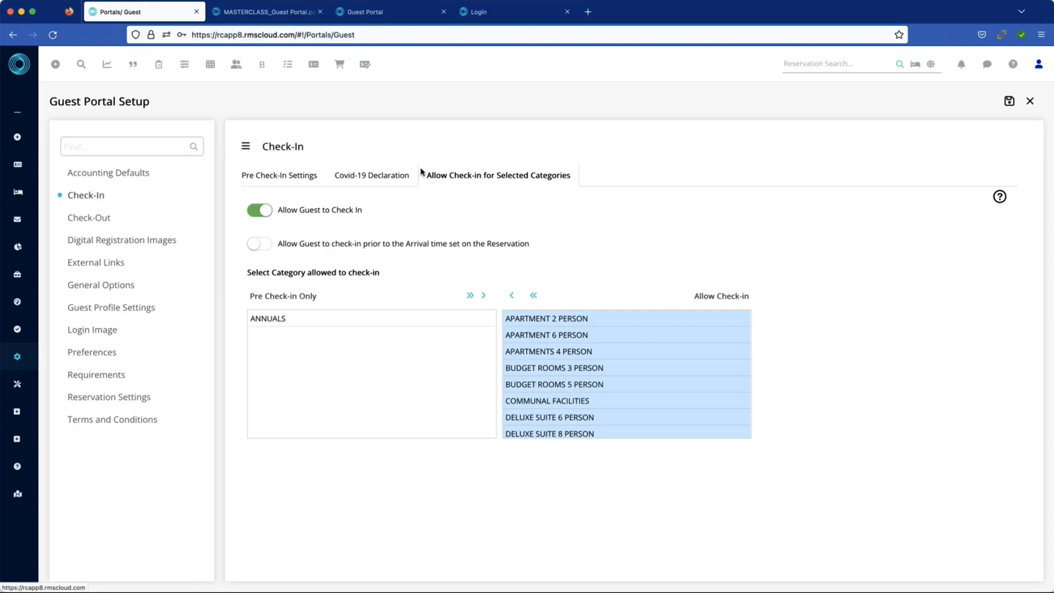
click(316, 175)
Step: Review the Guest Portal's check-out, digital registration image, external link, guest profile and login image settings
click(128, 219)
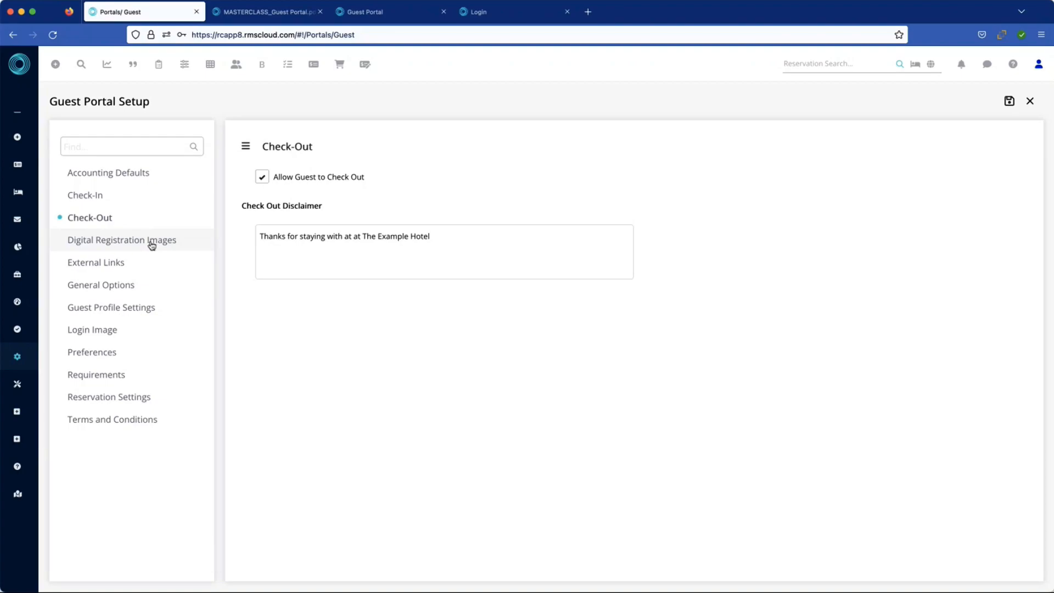
click(152, 246)
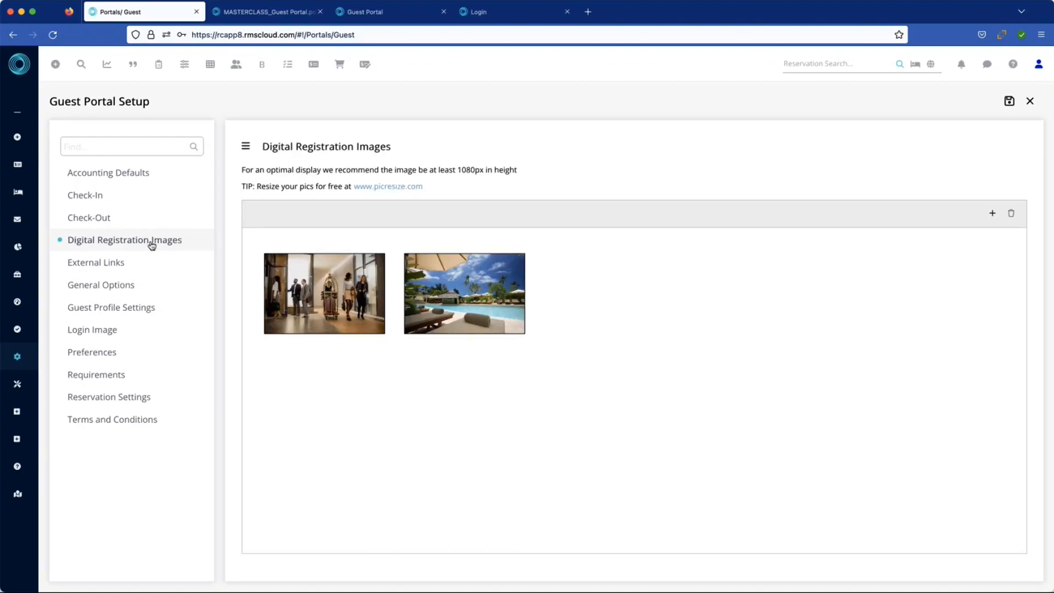
click(135, 263)
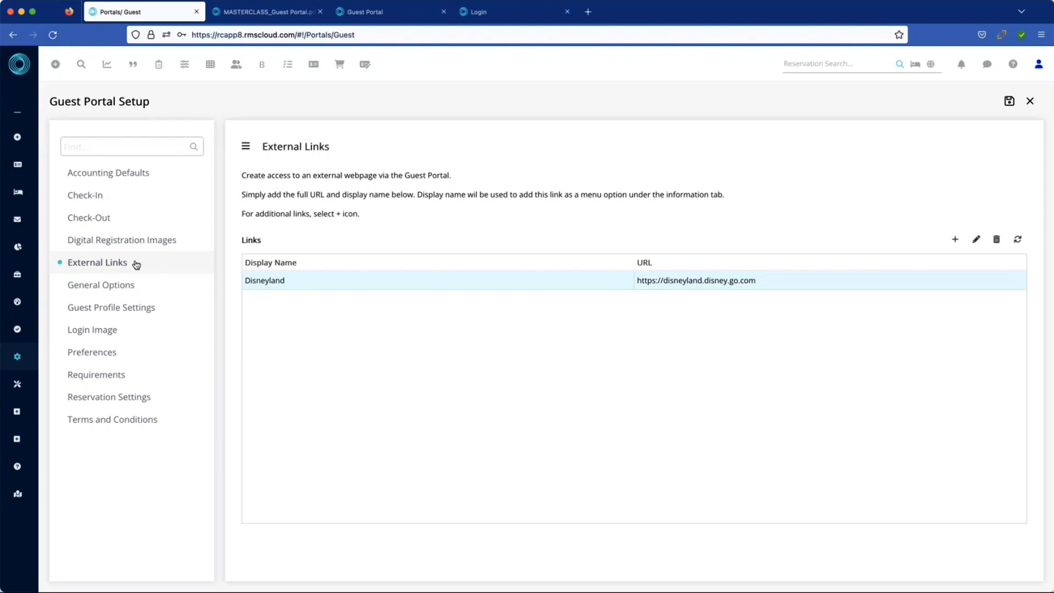
click(111, 285)
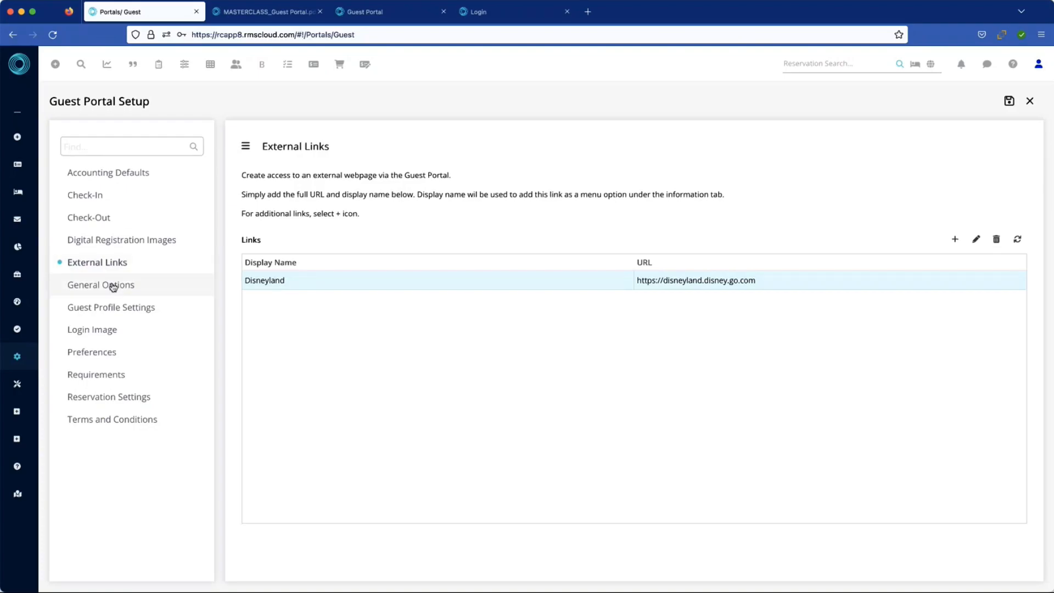
click(142, 307)
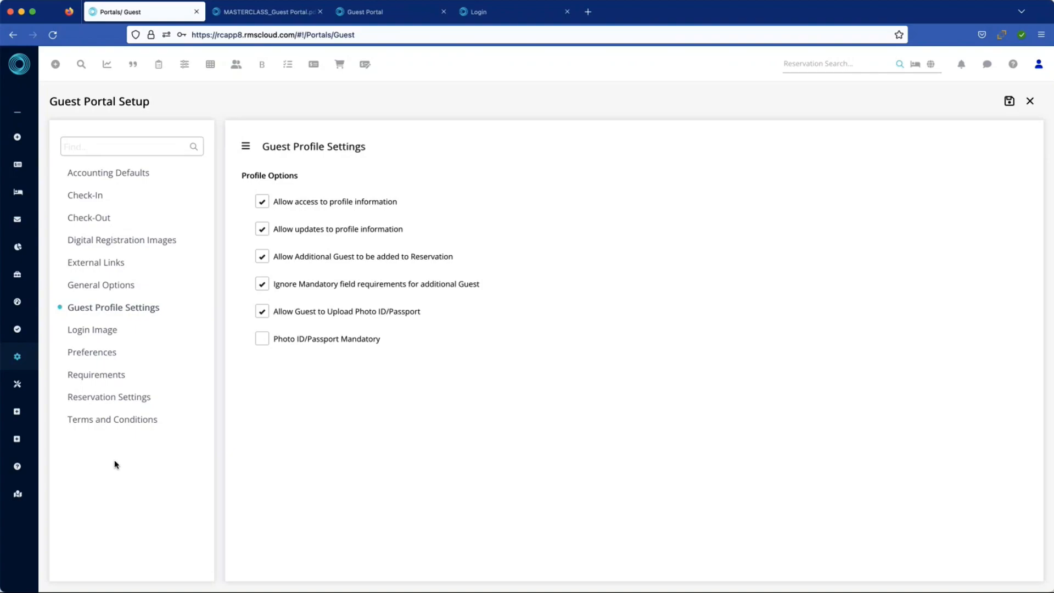
click(112, 331)
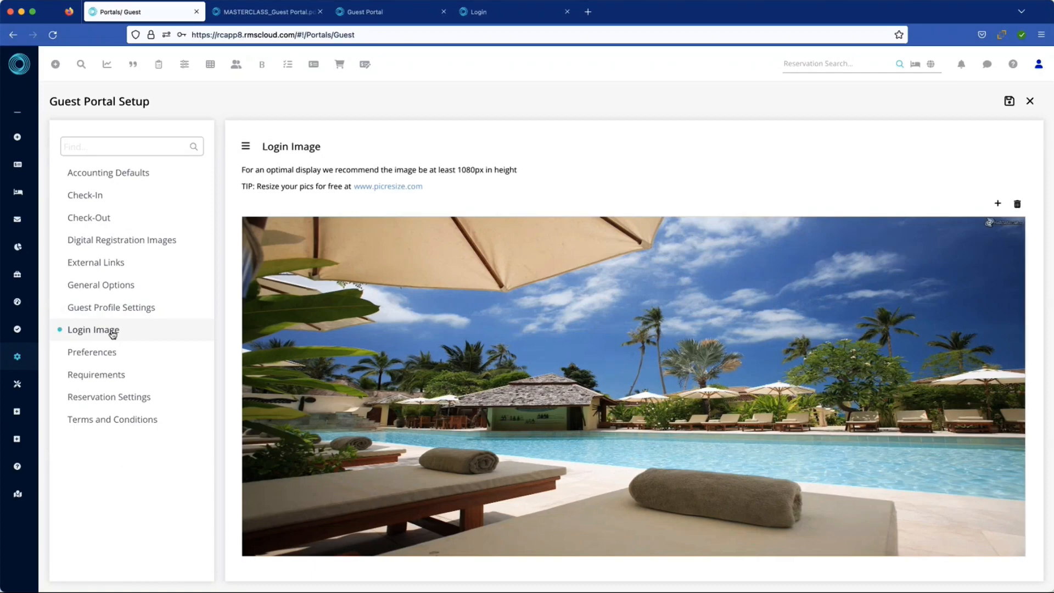
Step: Examine the guest preference options, from furniture and transfers through occasions, interests, requirements and groceries
click(108, 354)
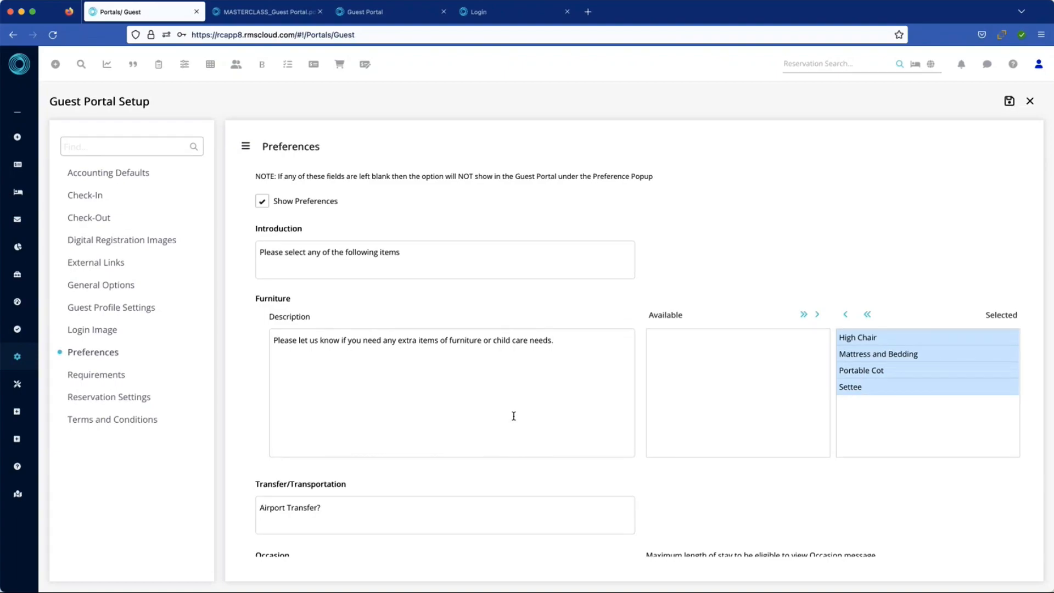
scroll(513, 416, down, 4)
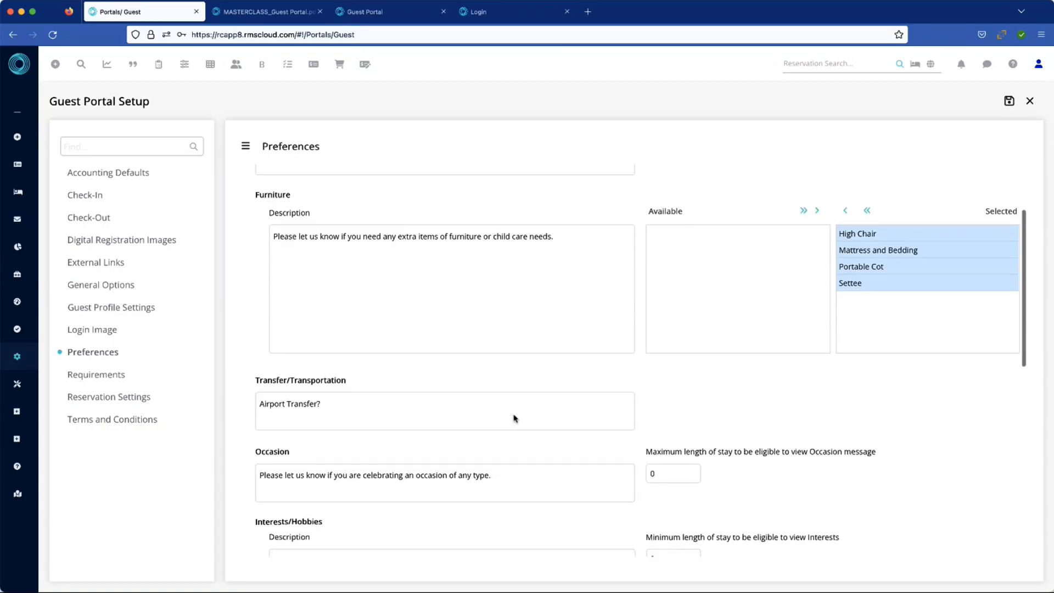
scroll(525, 410, down, 2)
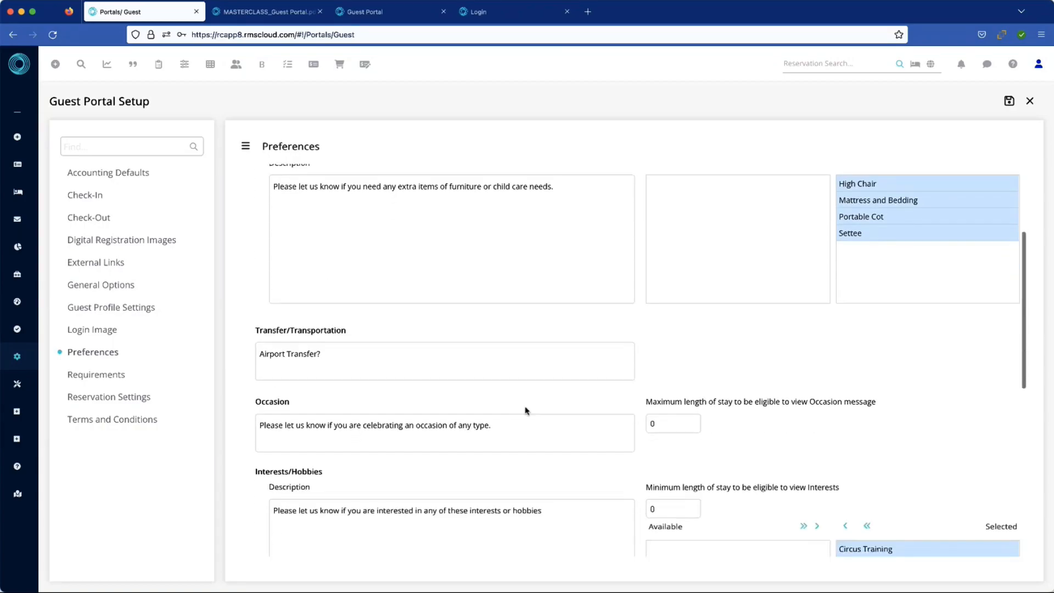
scroll(525, 410, down, 2)
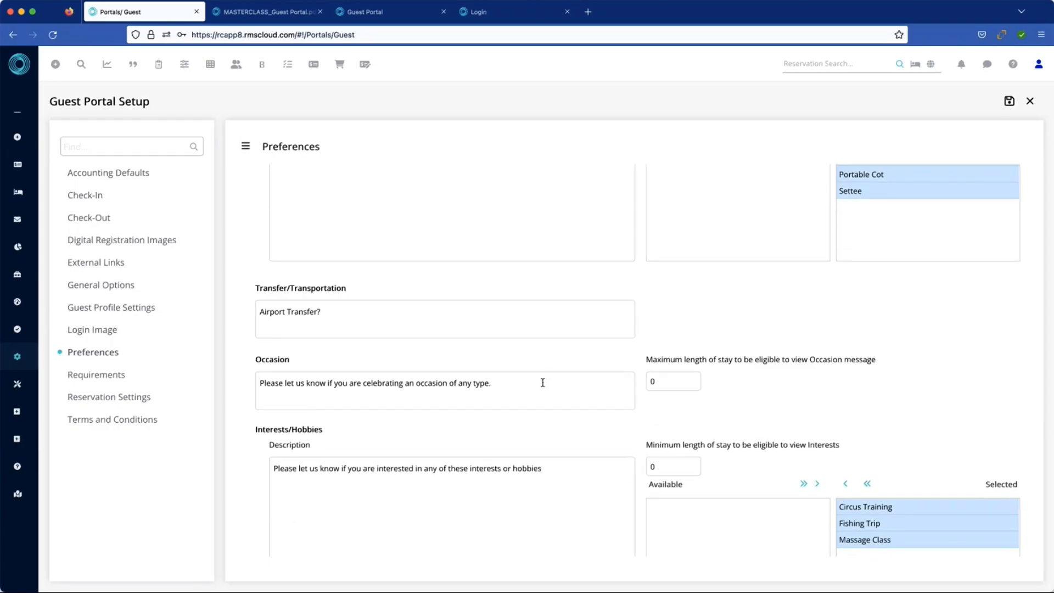
scroll(542, 382, down, 3)
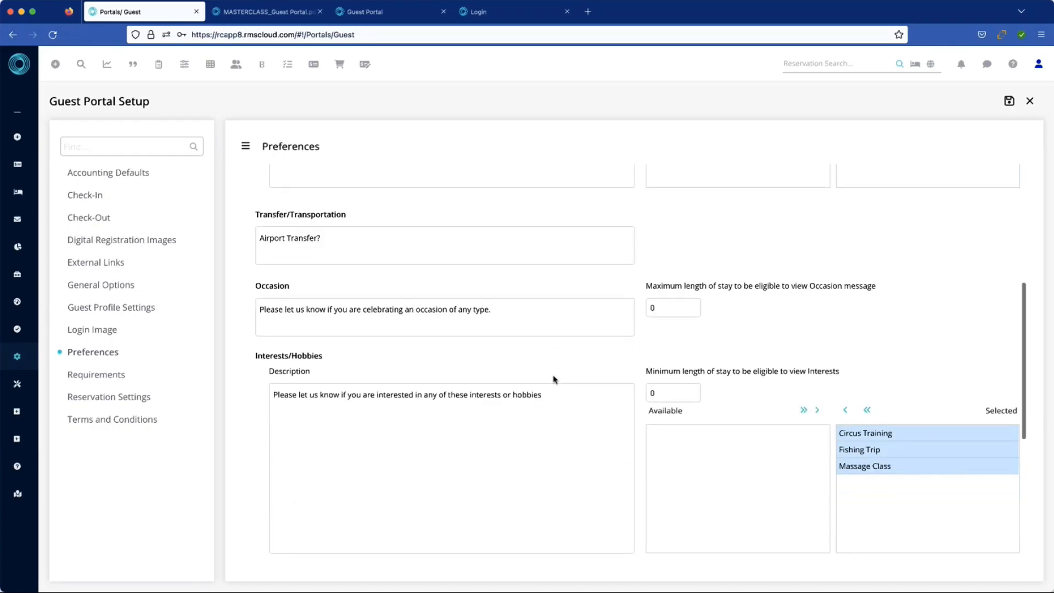
scroll(553, 378, down, 3)
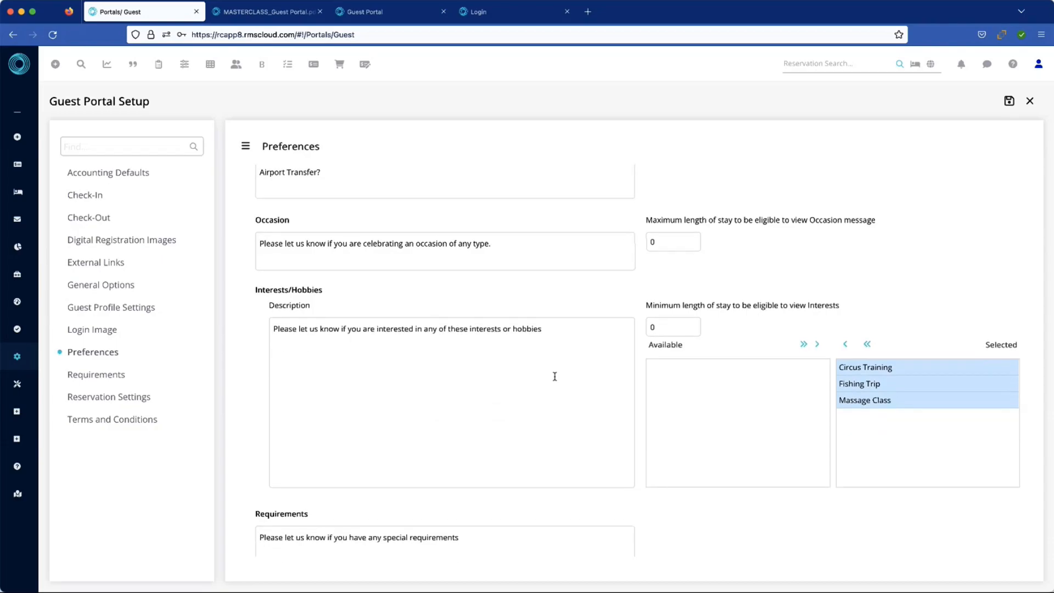
scroll(533, 392, down, 5)
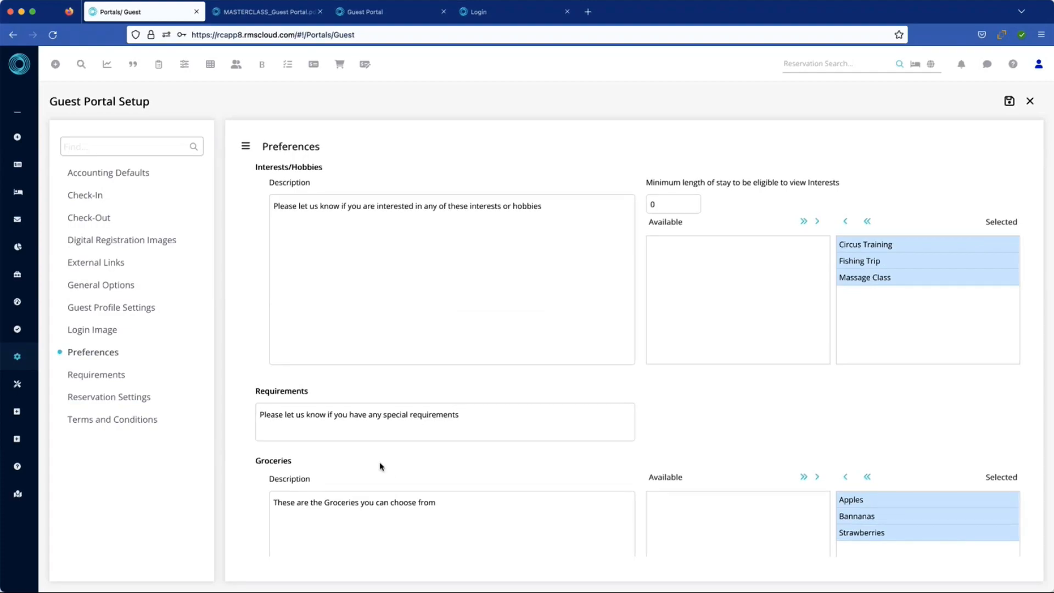
scroll(380, 459, down, 1)
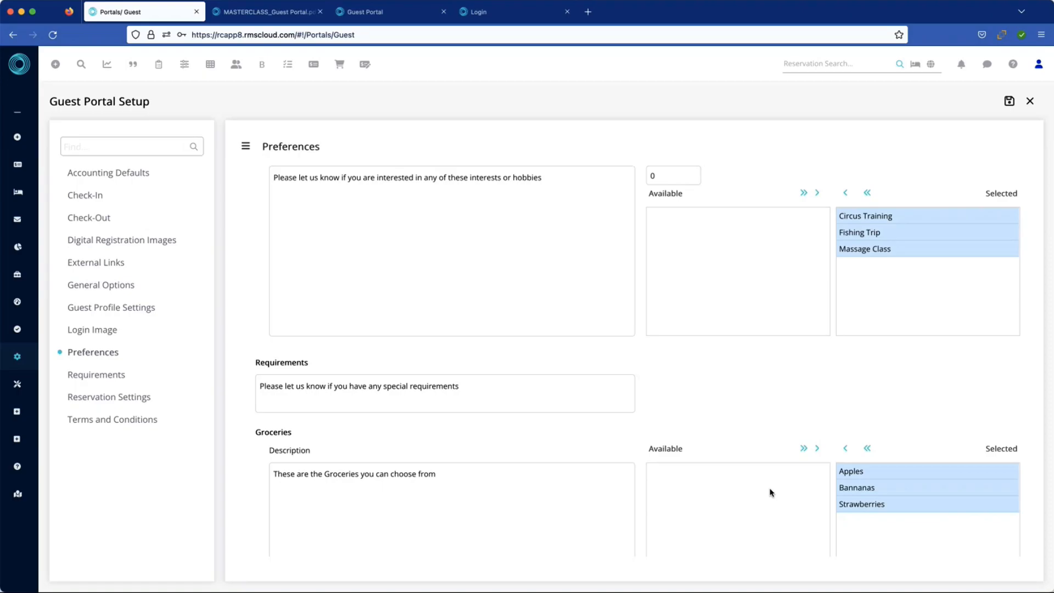
scroll(388, 260, up, 5)
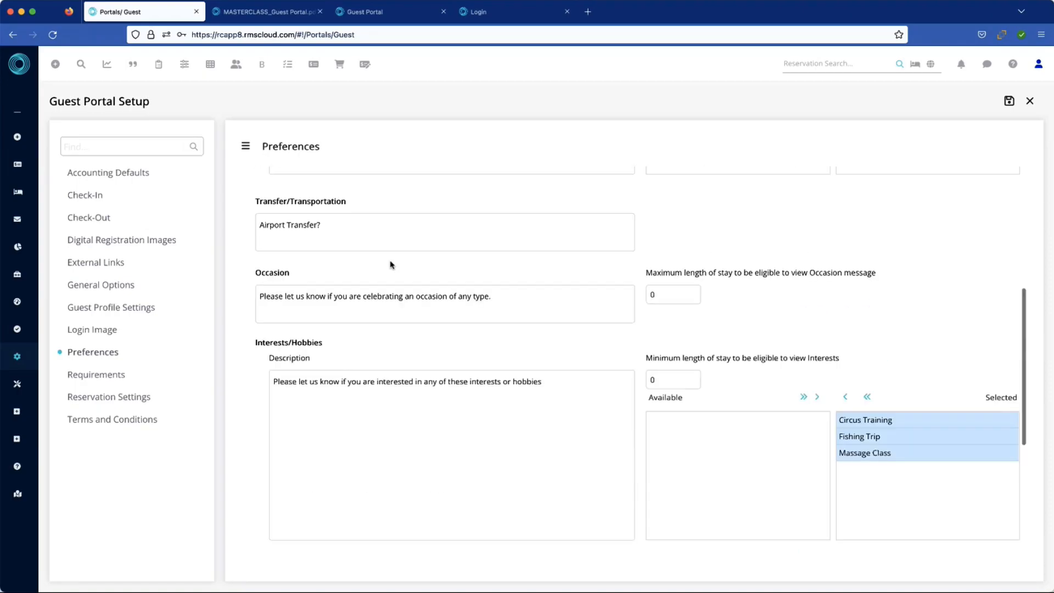
Step: Open the Labels setup under Property Options and examine the lookup table labels, such as Furniture, Groceries and Interests/Hobbies
scroll(390, 261, up, 3)
mouse_move(34, 214)
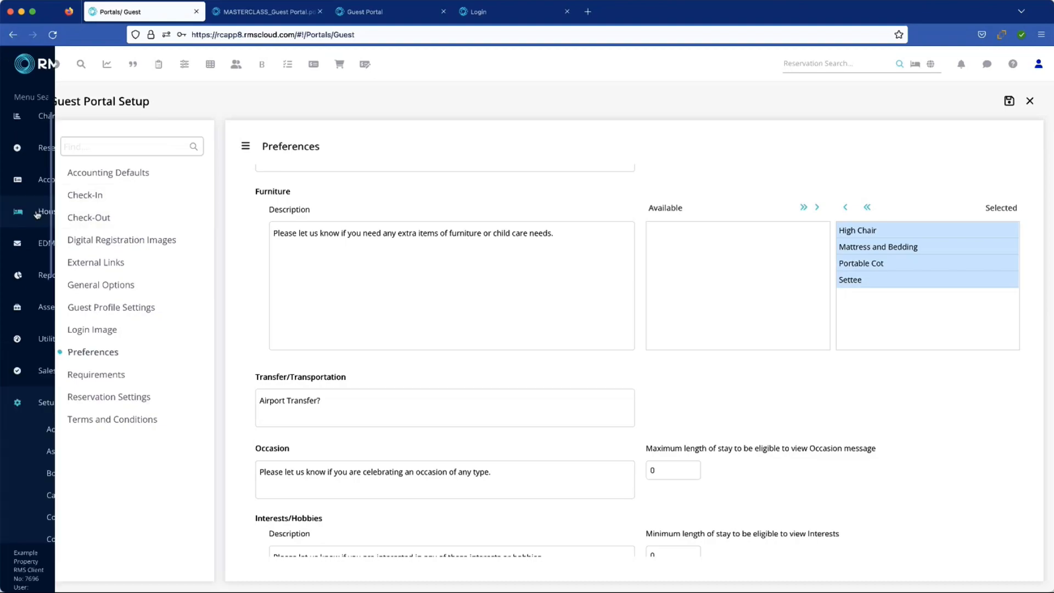
scroll(86, 513, down, 3)
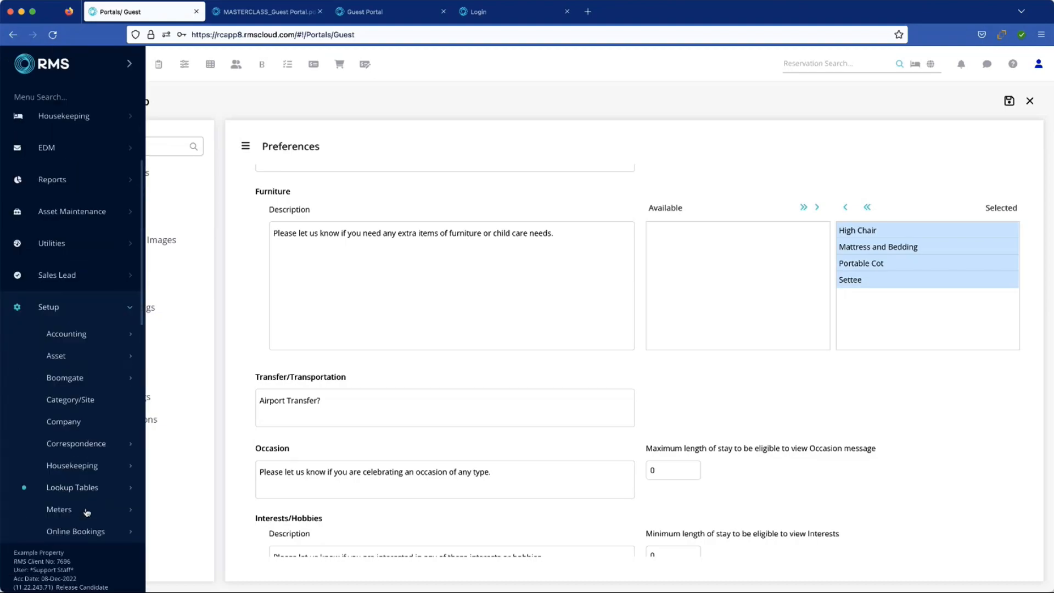
scroll(86, 513, down, 2)
scroll(86, 512, down, 1)
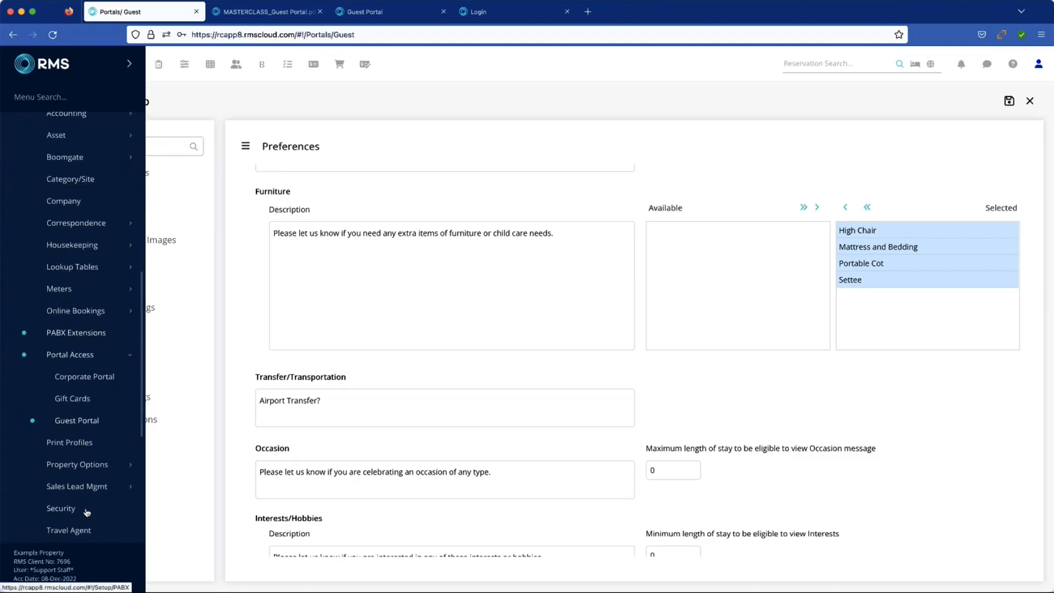
click(88, 465)
scroll(88, 476, down, 2)
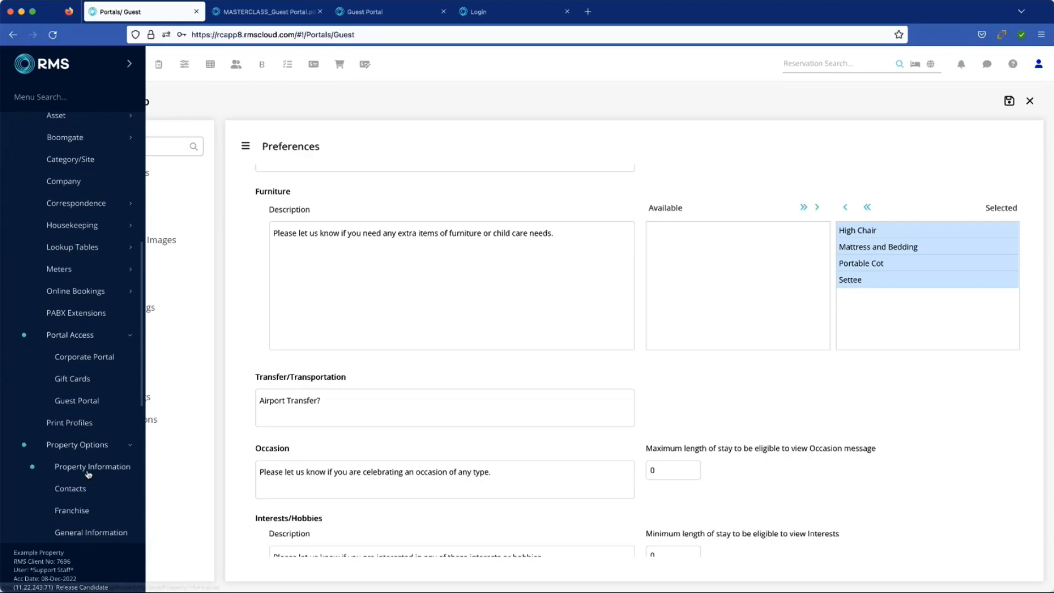
scroll(88, 476, down, 1)
click(70, 498)
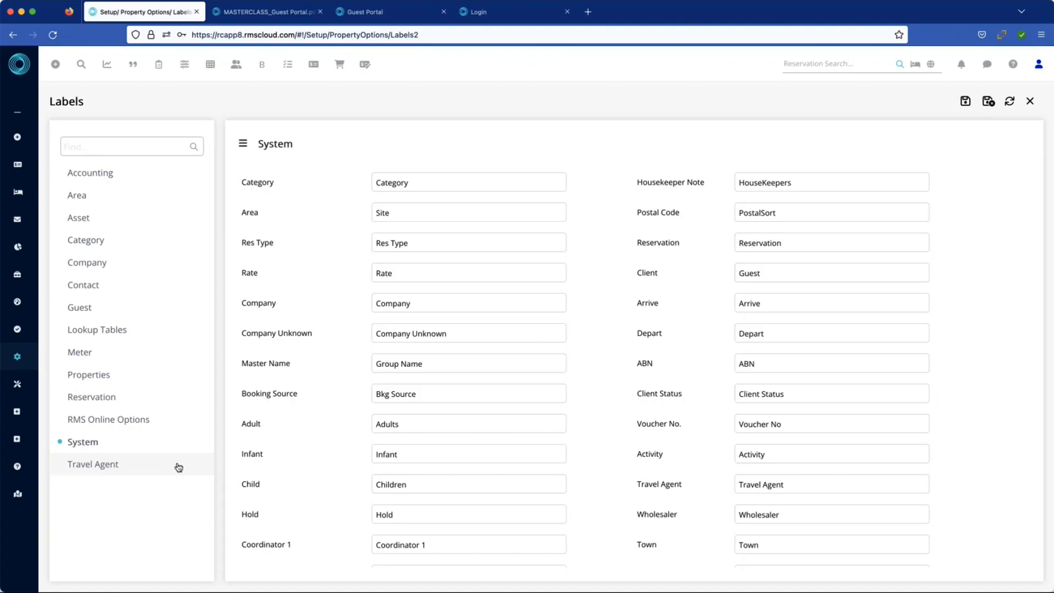
click(114, 336)
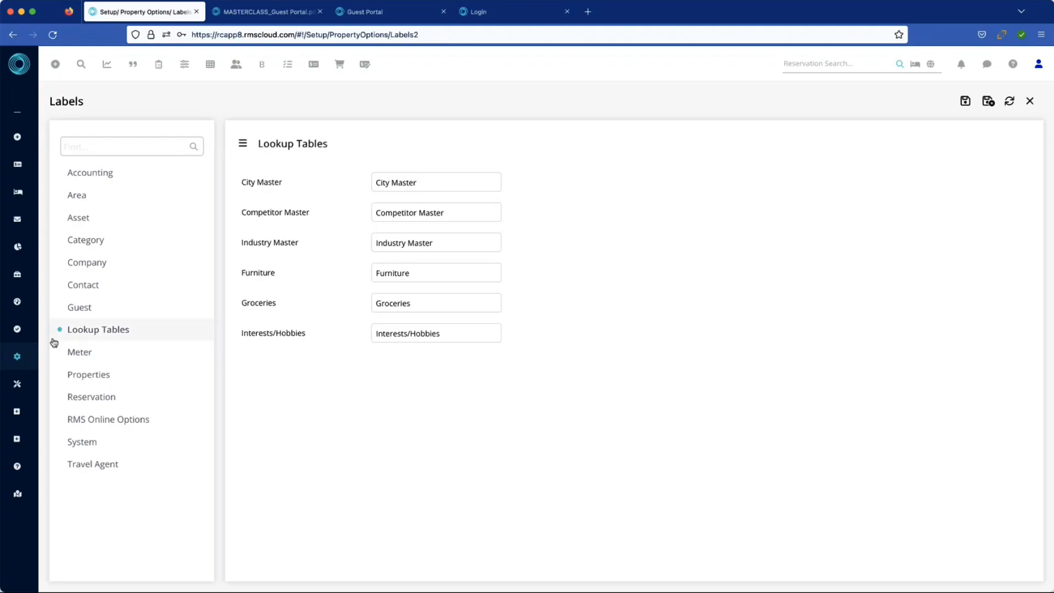
Step: Open the Groceries lookup table to review its items, and close it and the Labels setup to return to the Guest Portal setup
mouse_move(41, 341)
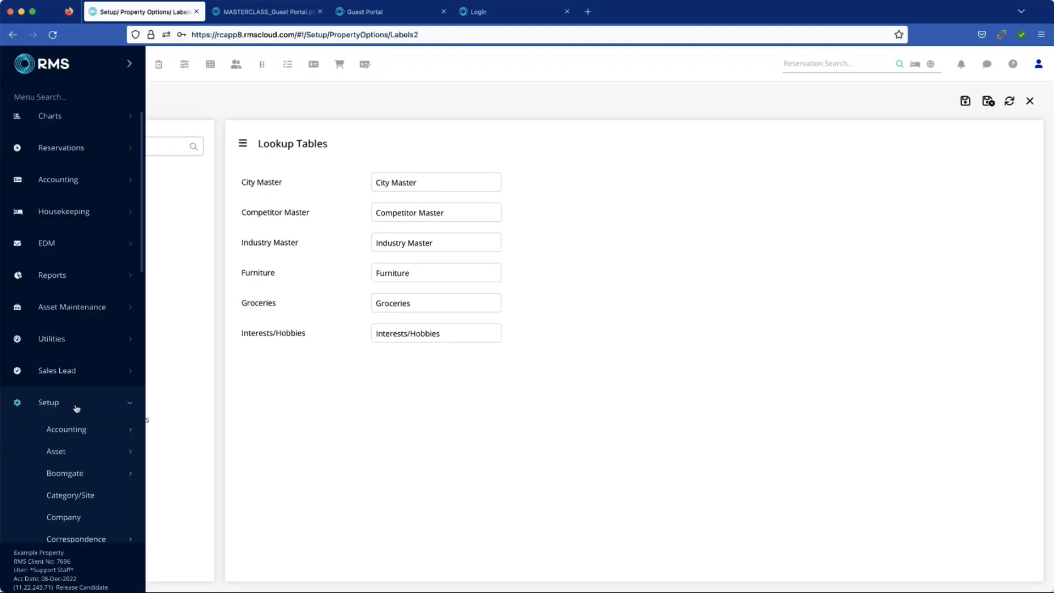
scroll(78, 407, down, 5)
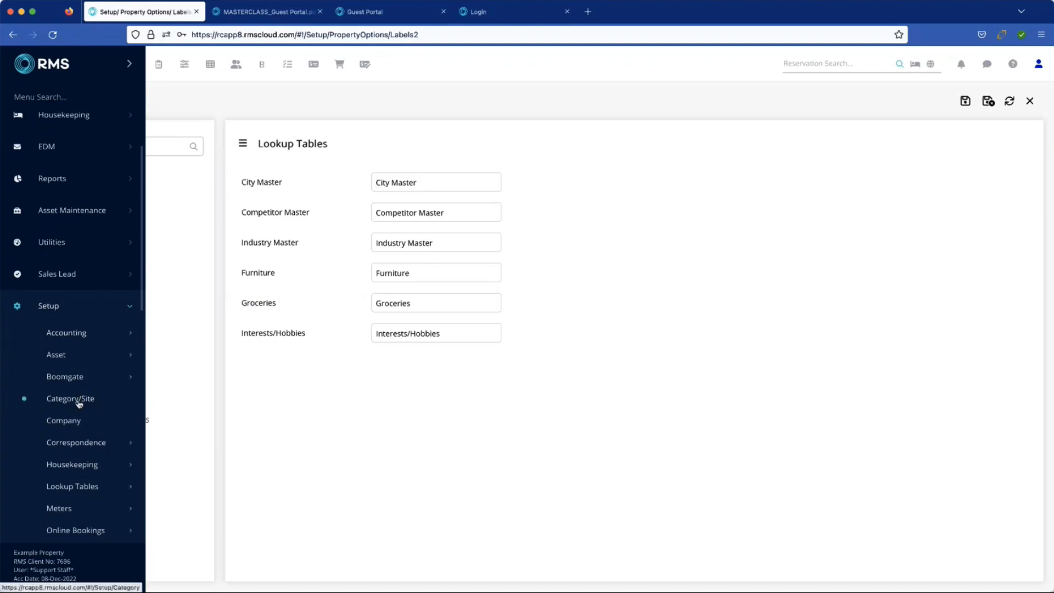
scroll(78, 404, down, 2)
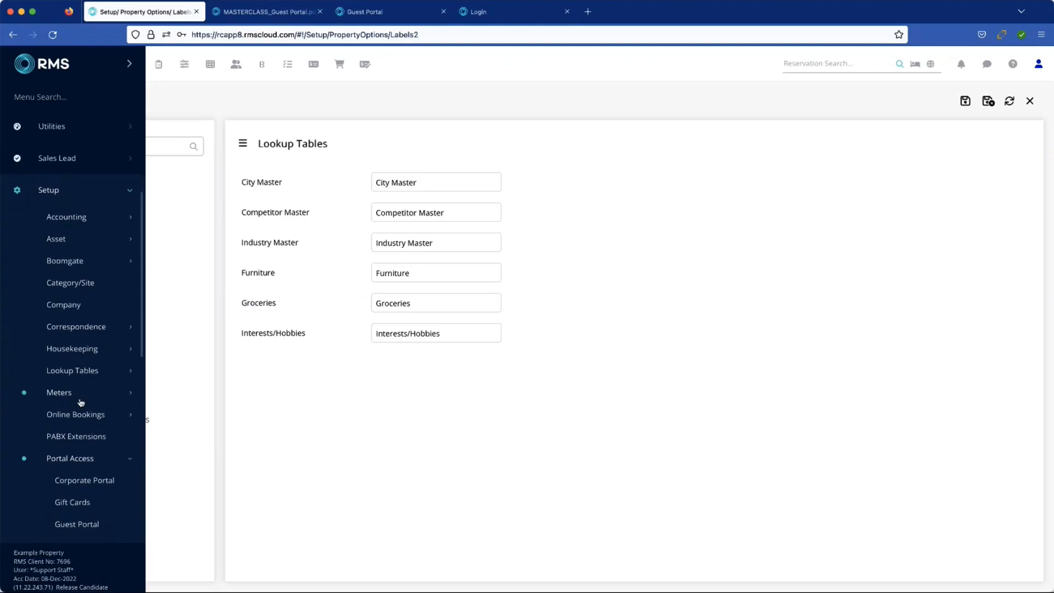
scroll(81, 402, down, 2)
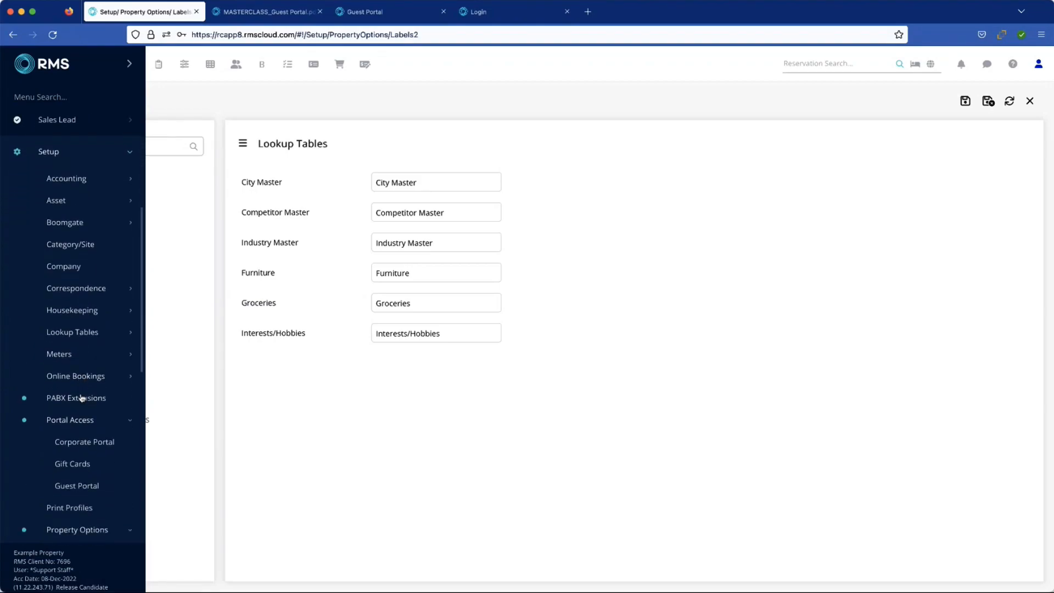
click(77, 320)
scroll(89, 358, down, 3)
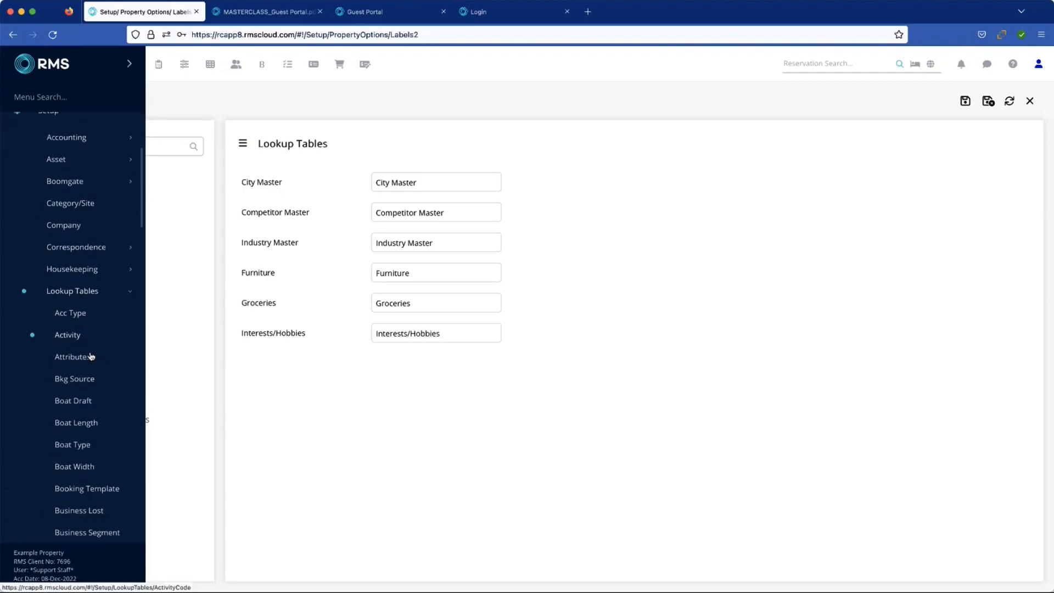
scroll(92, 354, down, 5)
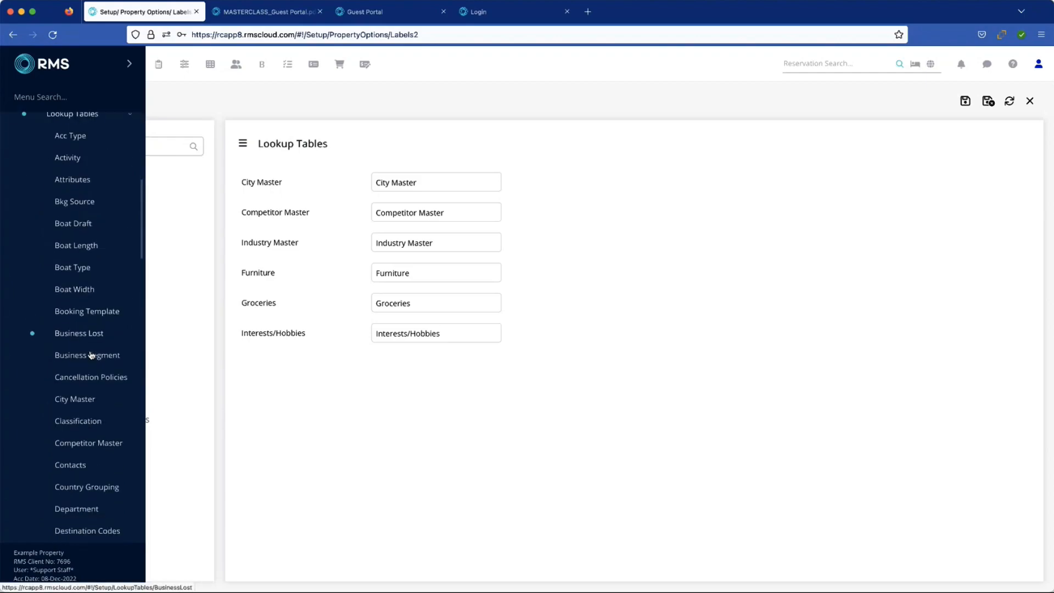
scroll(88, 384, down, 4)
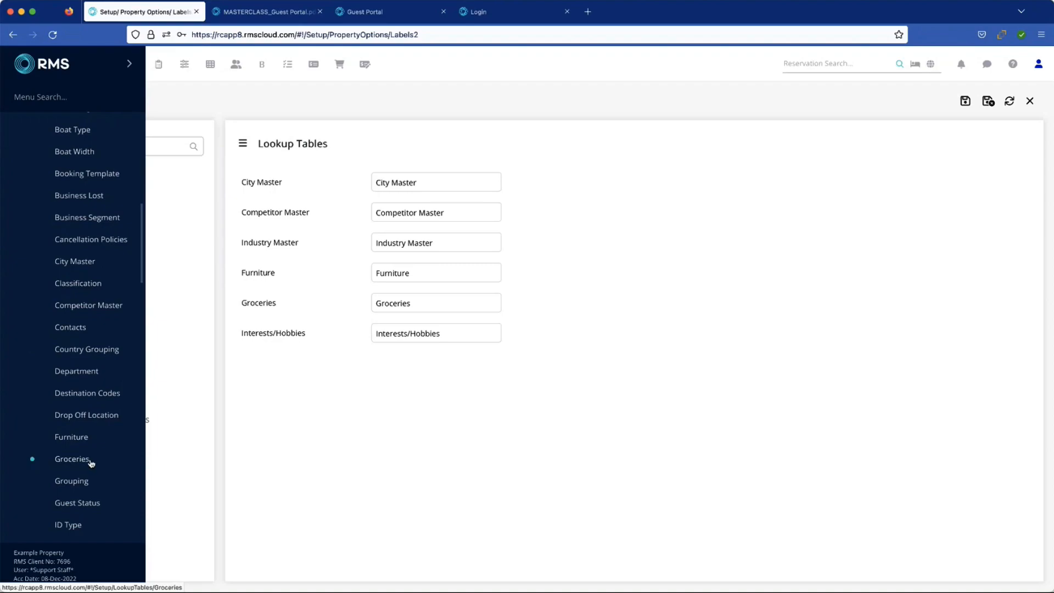
click(83, 463)
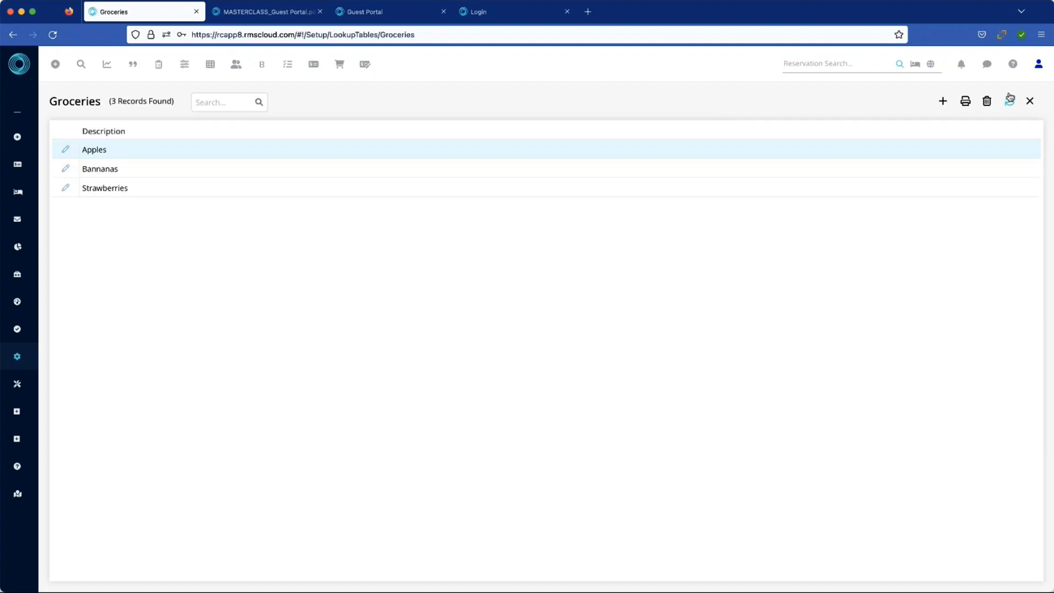
click(1030, 101)
click(1029, 101)
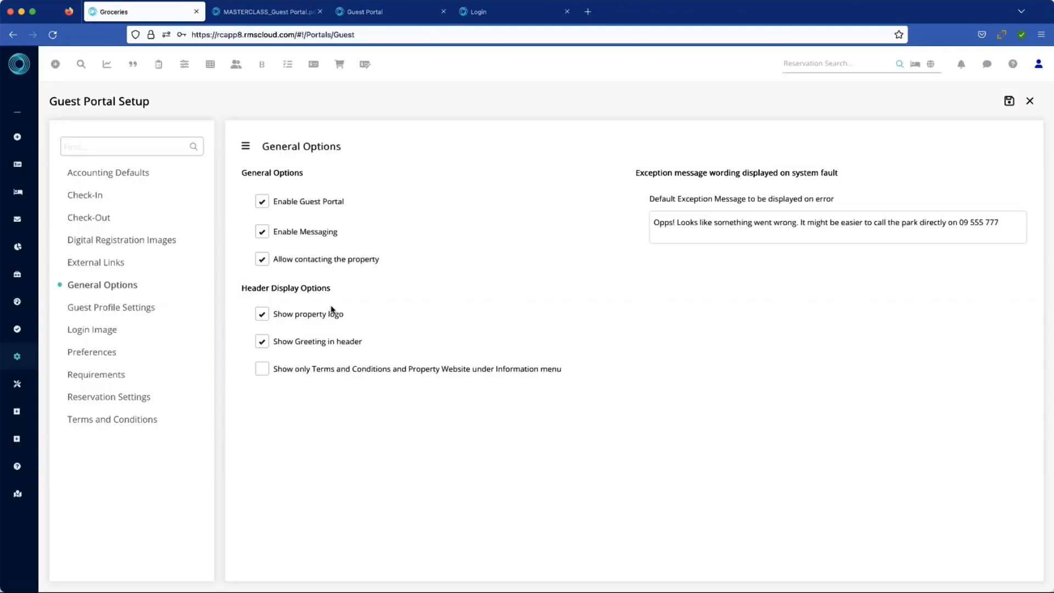
Step: Review the Guest Portal's requirements, reservation settings and terms and conditions
click(115, 378)
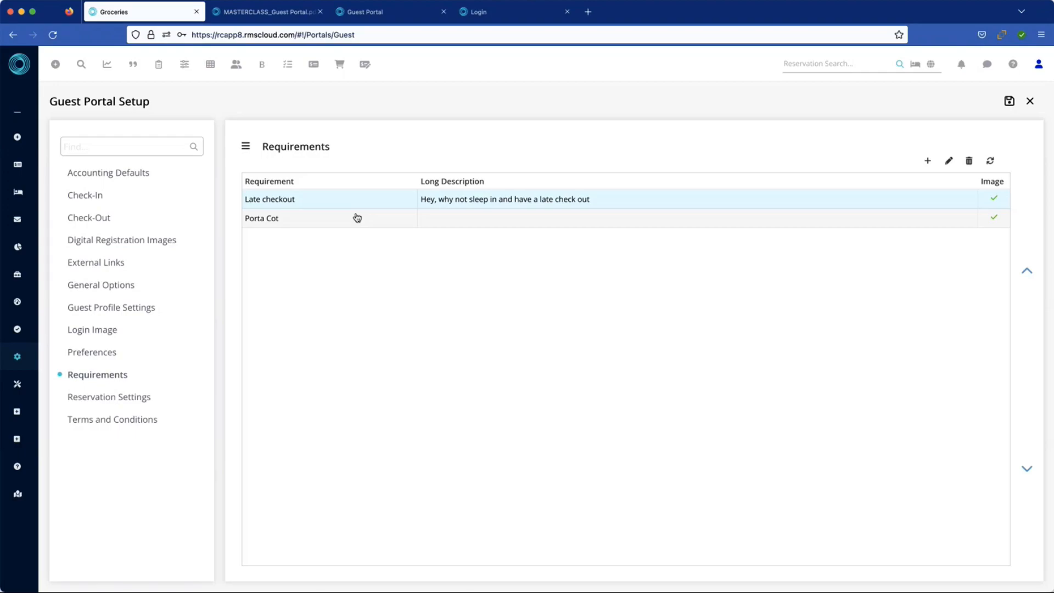
click(127, 402)
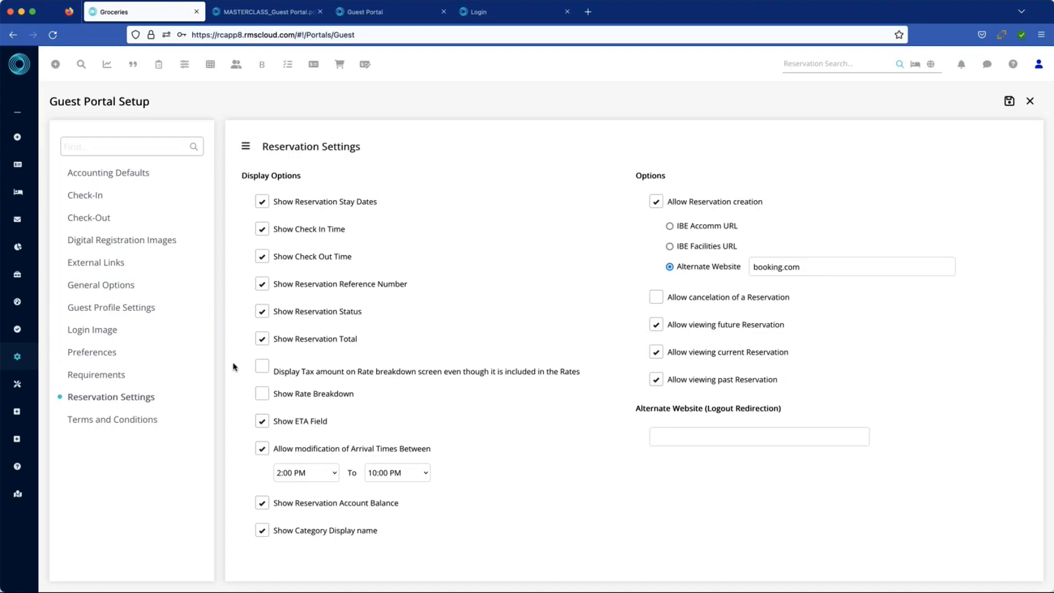
click(118, 420)
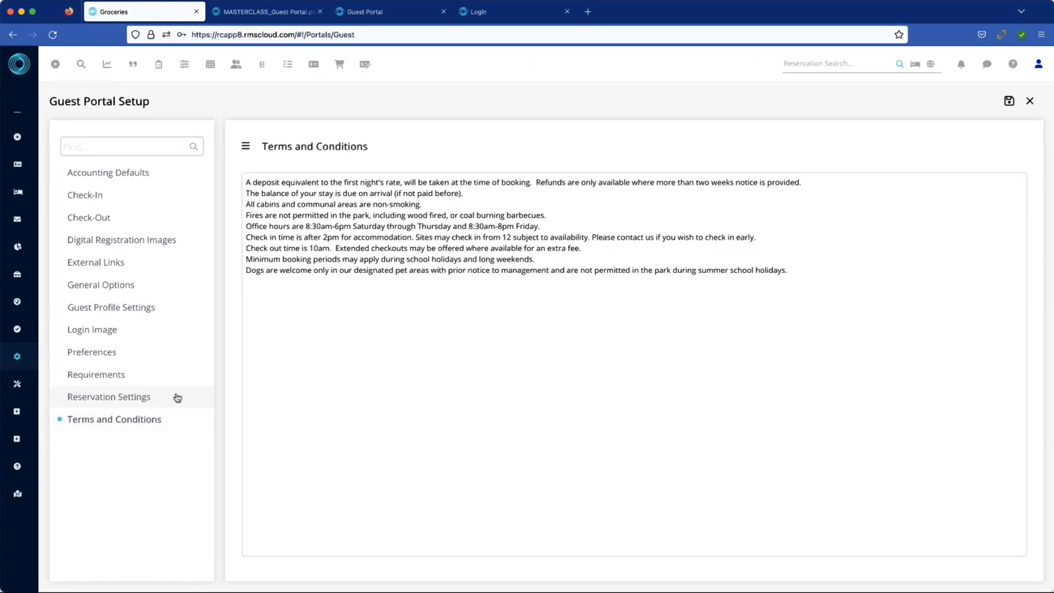
Step: Examine the sign-in options on the Guest Portal login page and return to the Guest Portal setup
click(367, 17)
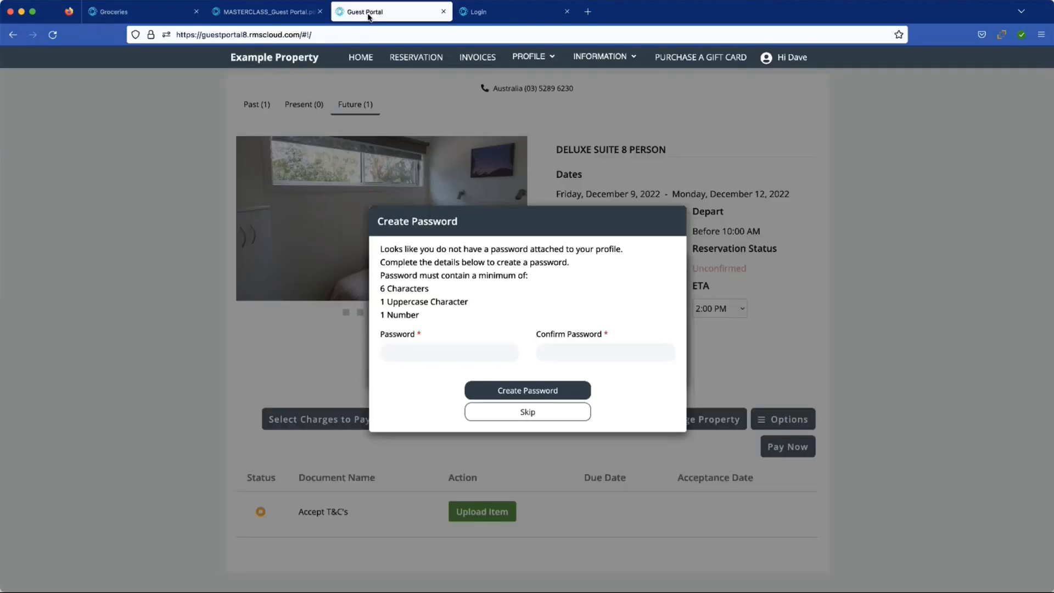
click(282, 15)
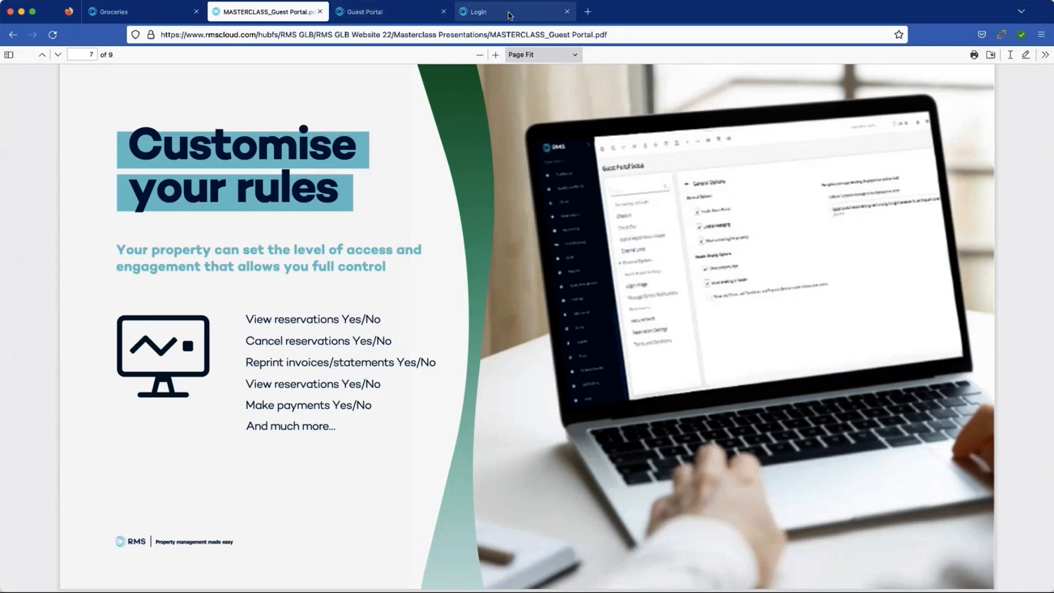
click(483, 12)
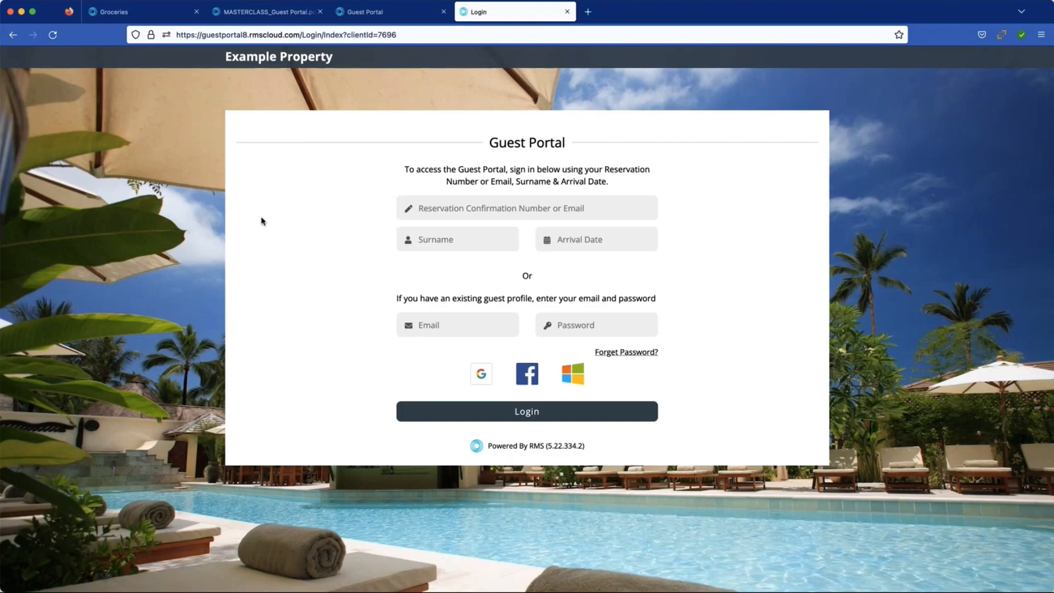
click(142, 17)
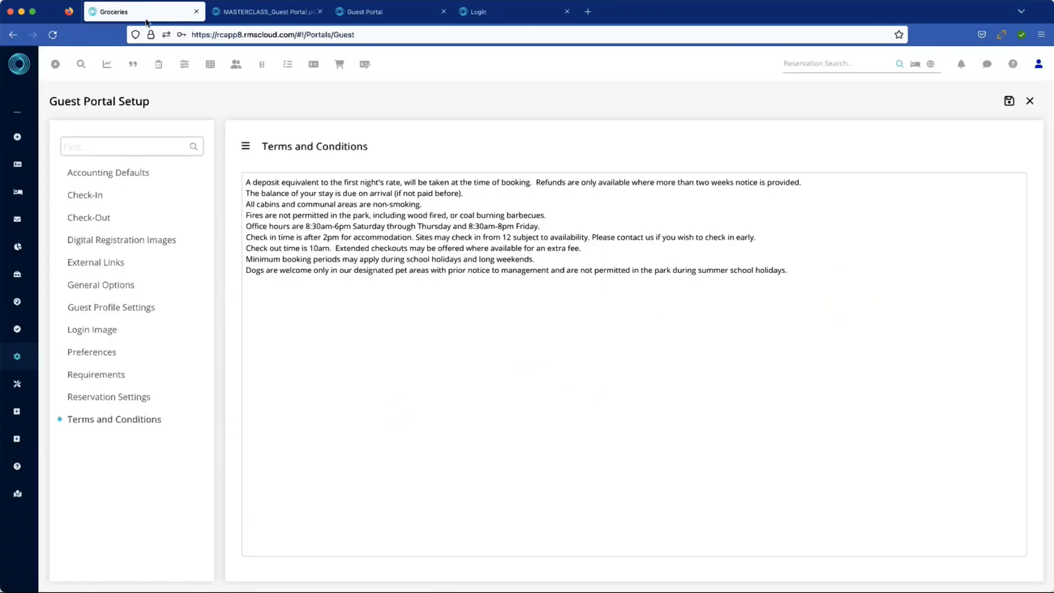
Step: Close the Guest Portal setup and open the *Guest Portal Access template from the SMS correspondence setup
click(1030, 103)
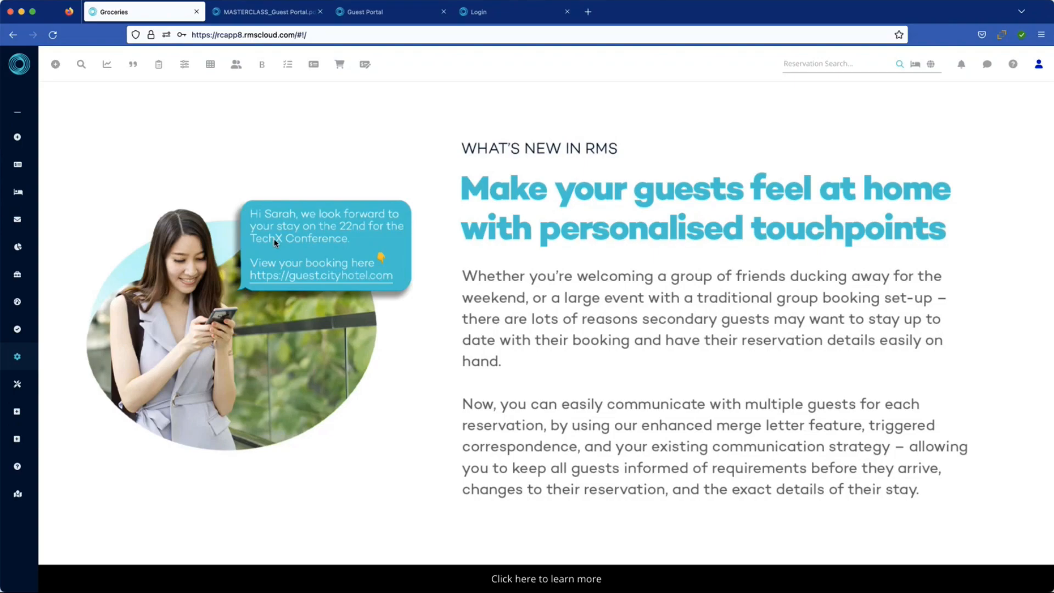
mouse_move(33, 286)
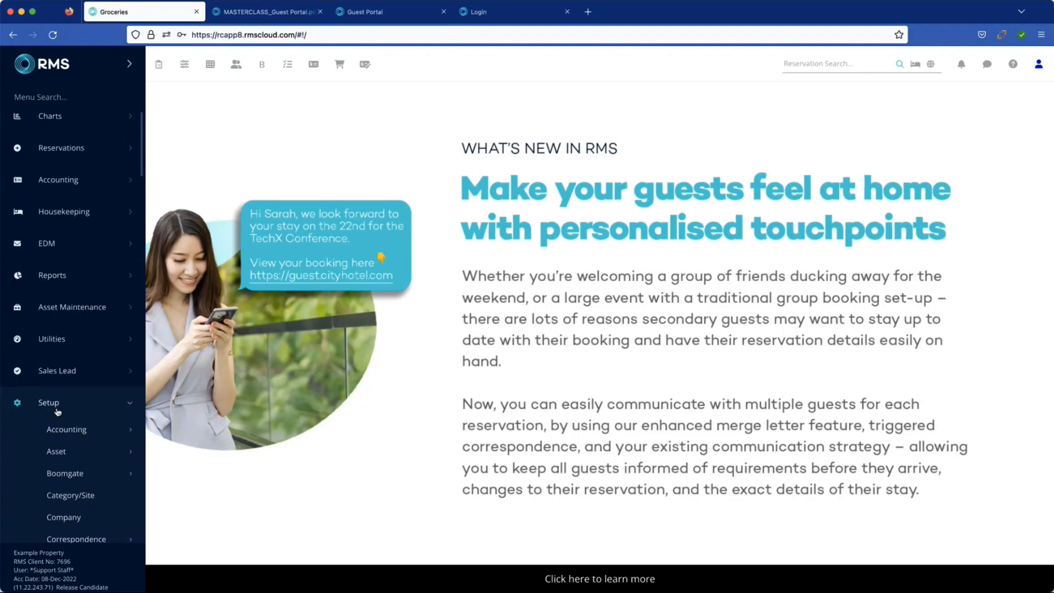
scroll(60, 406, down, 2)
scroll(62, 405, down, 1)
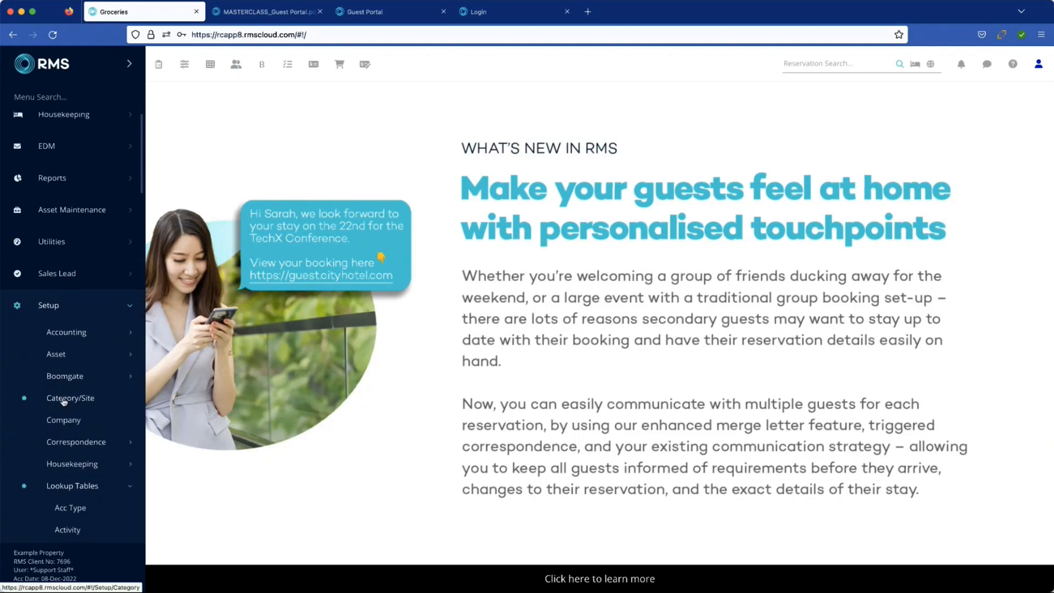
click(80, 435)
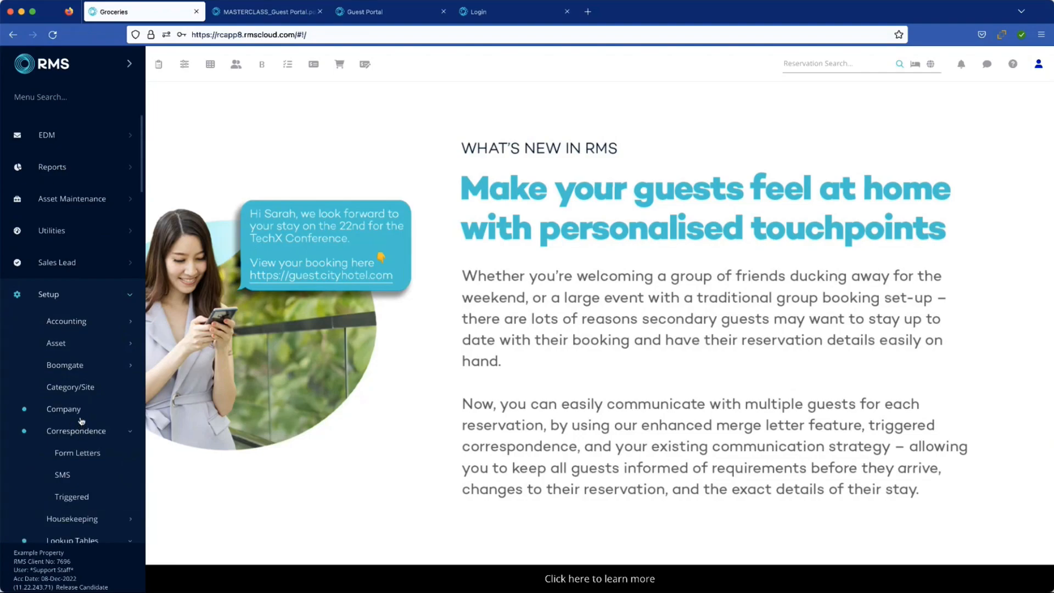
scroll(80, 423, down, 1)
click(62, 468)
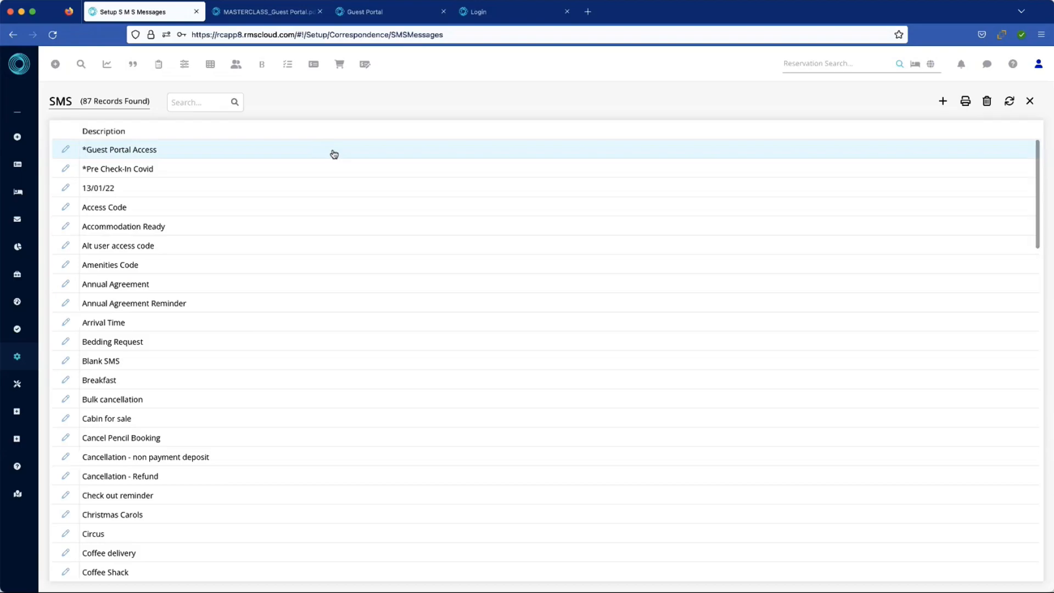
double_click(334, 155)
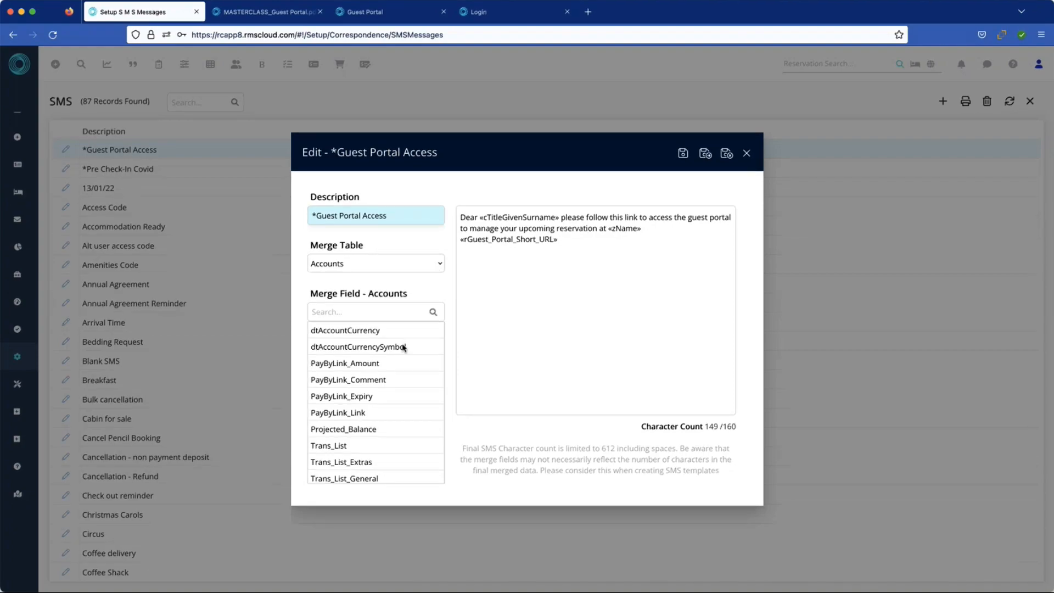
Step: Choose Reservation as the SMS template's merge table and search its merge fields for "portal"
click(399, 378)
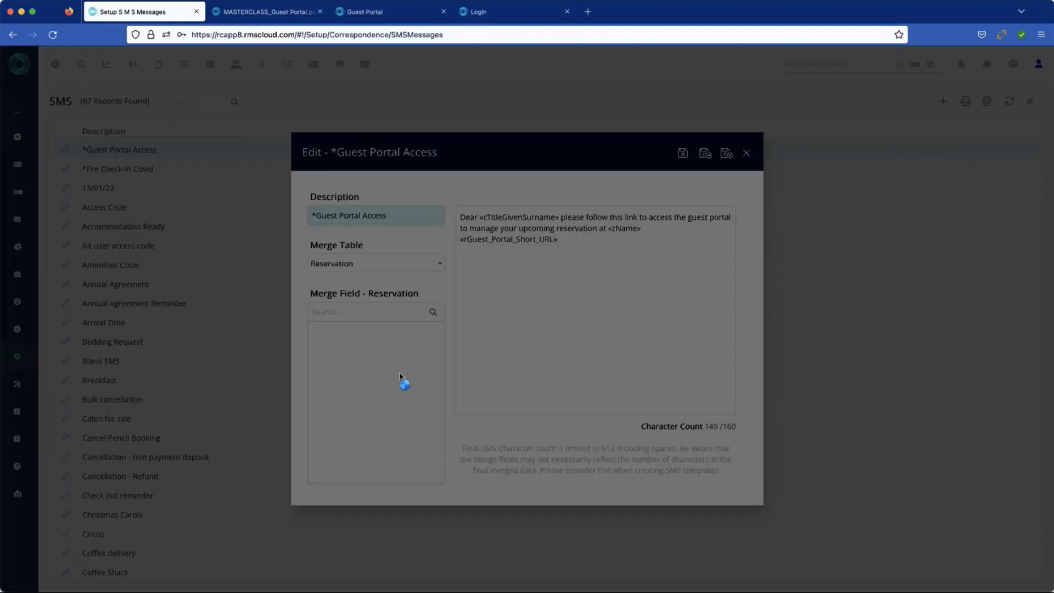
click(359, 311)
text(p)
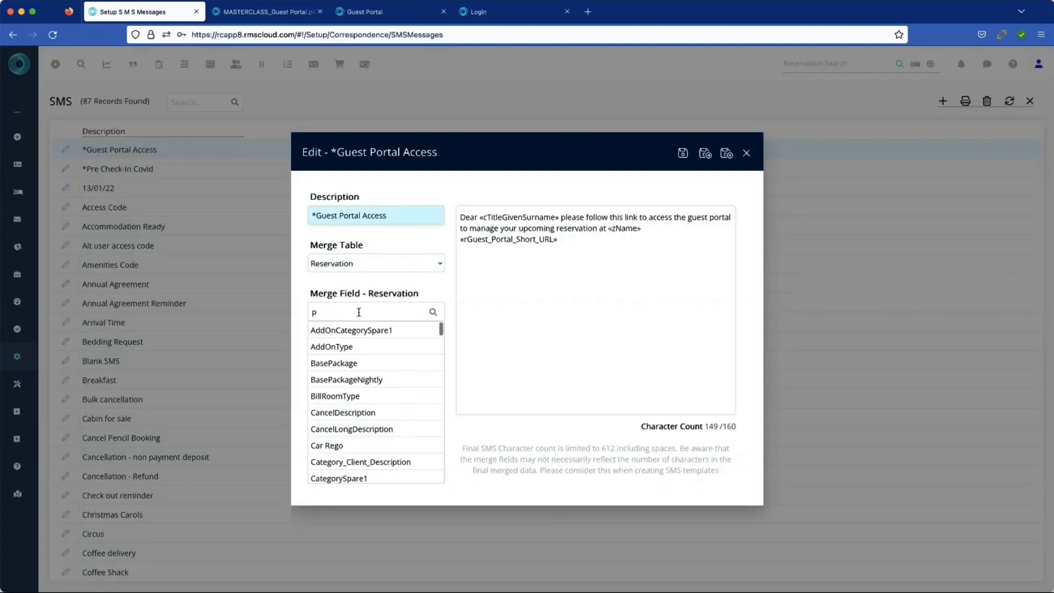
text(ortal)
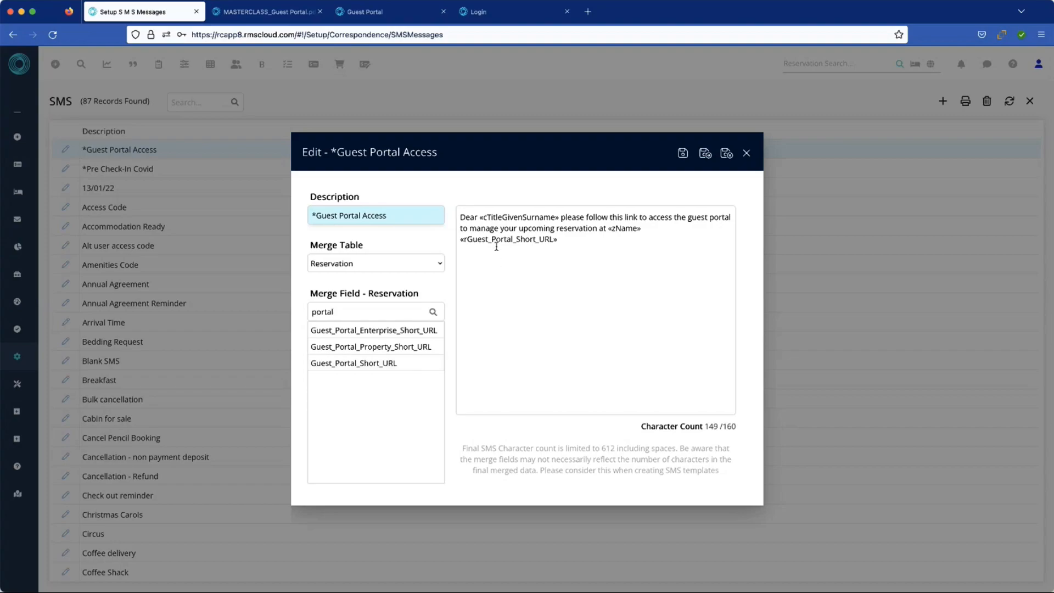
click(545, 272)
Step: Choose Guest as the SMS template's merge table, clear the merge field search and browse the guest fields down to TitleFirst NameLast Name
click(435, 267)
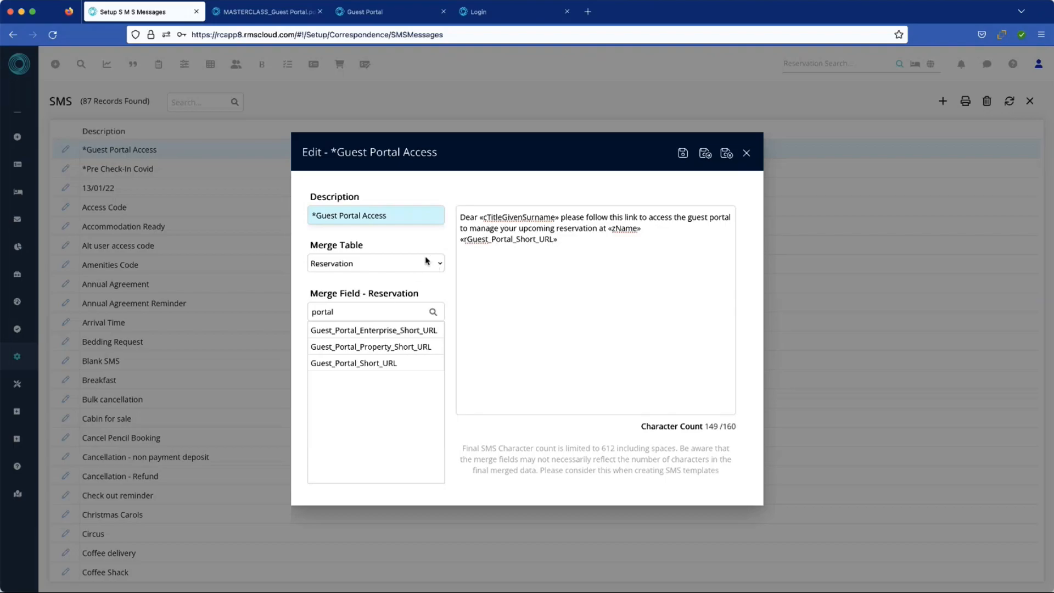
click(369, 233)
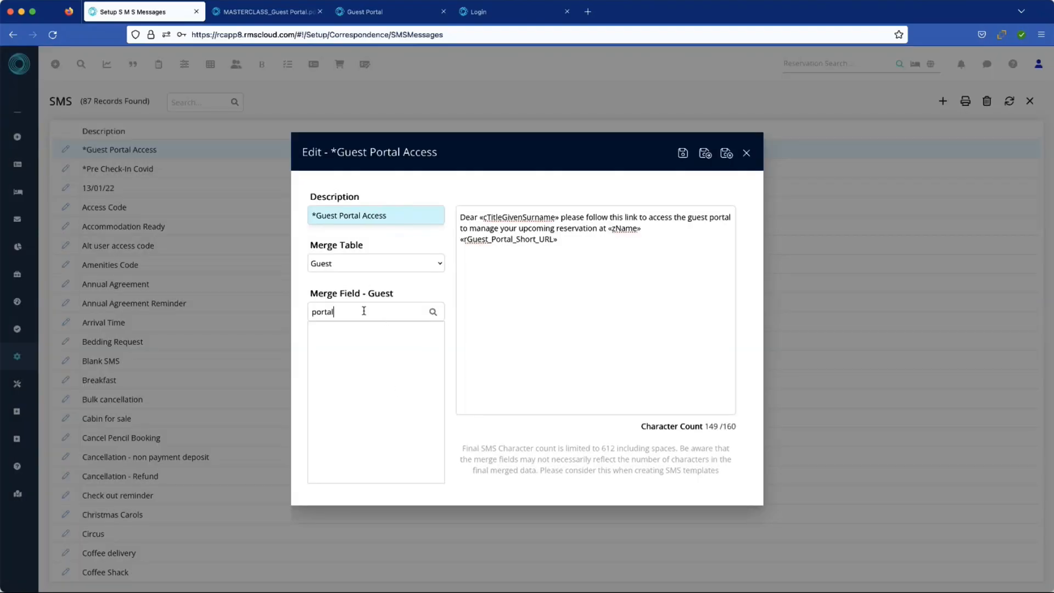
key(BackSpace)
key(BackSpace)
key(BackSpace)
key(BackSpace)
key(BackSpace)
key(BackSpace)
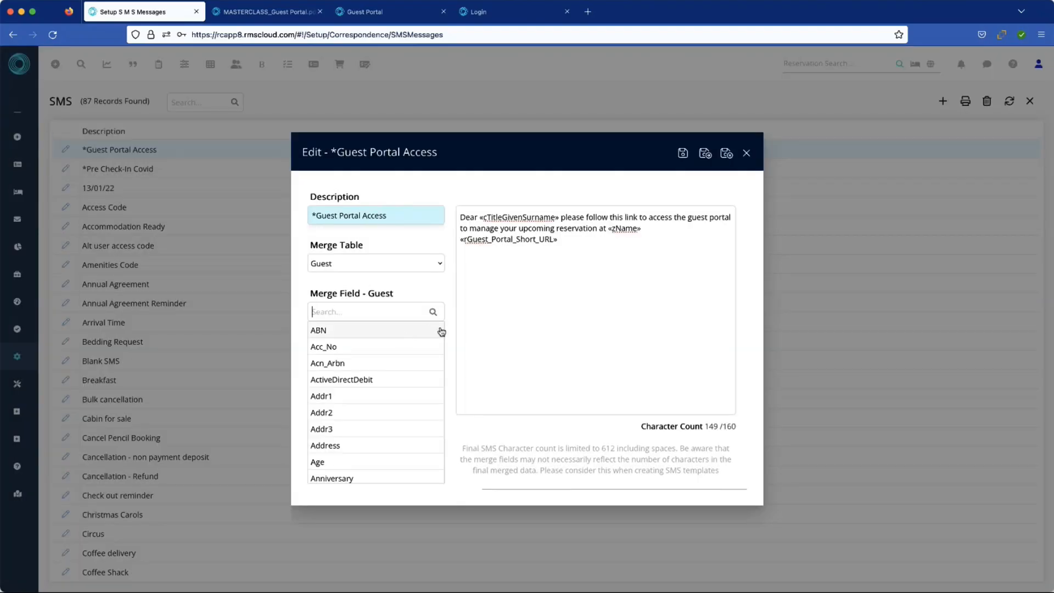
scroll(427, 362, down, 3)
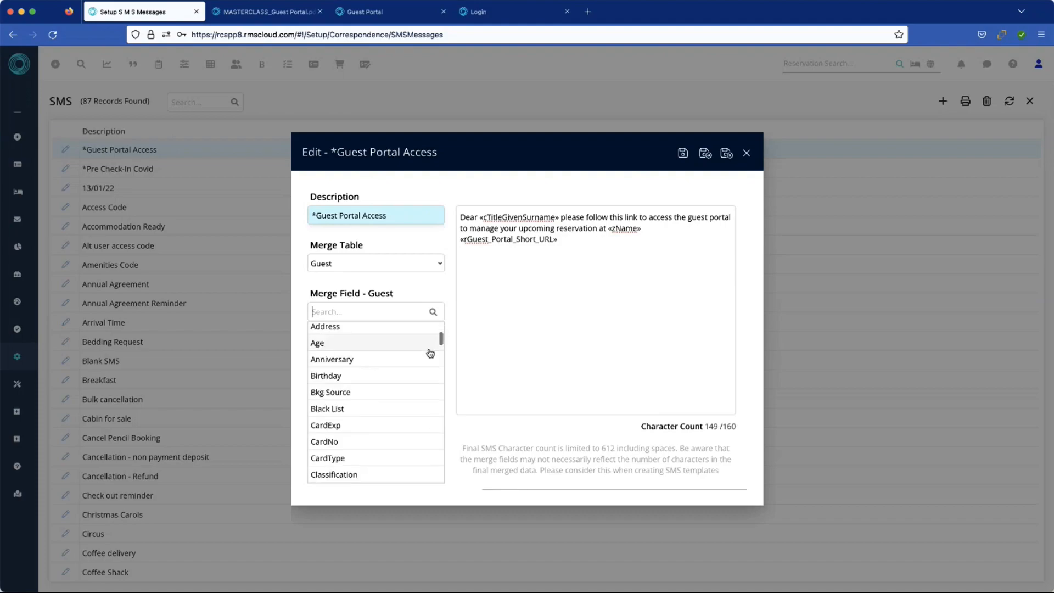
drag(439, 336, 429, 475)
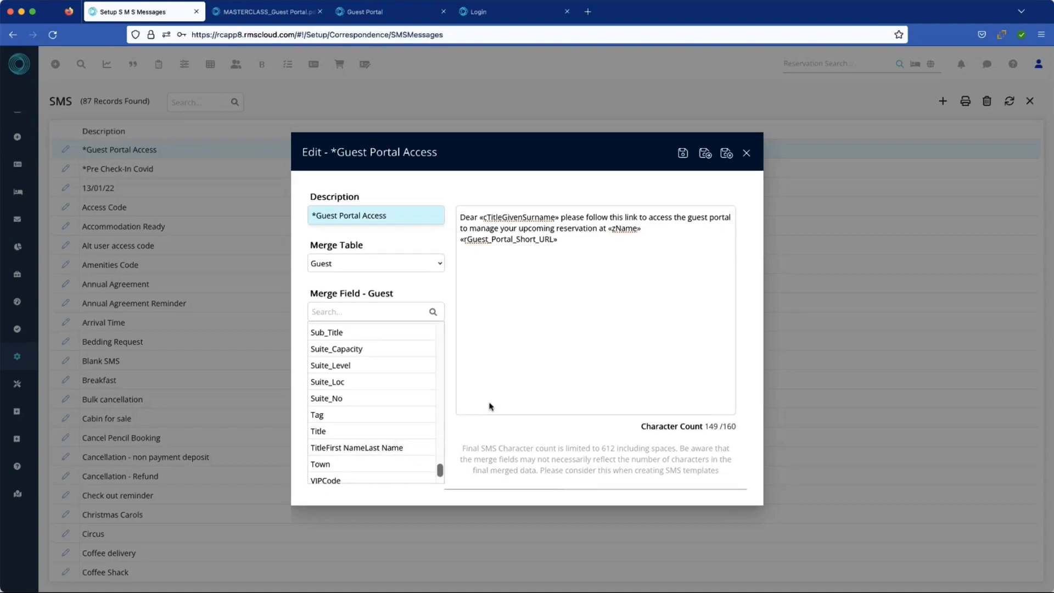
Step: Insert the TitleFirst NameLast Name merge field on a new line below the portal link, and close the template without saving
click(577, 242)
key(Return)
click(368, 448)
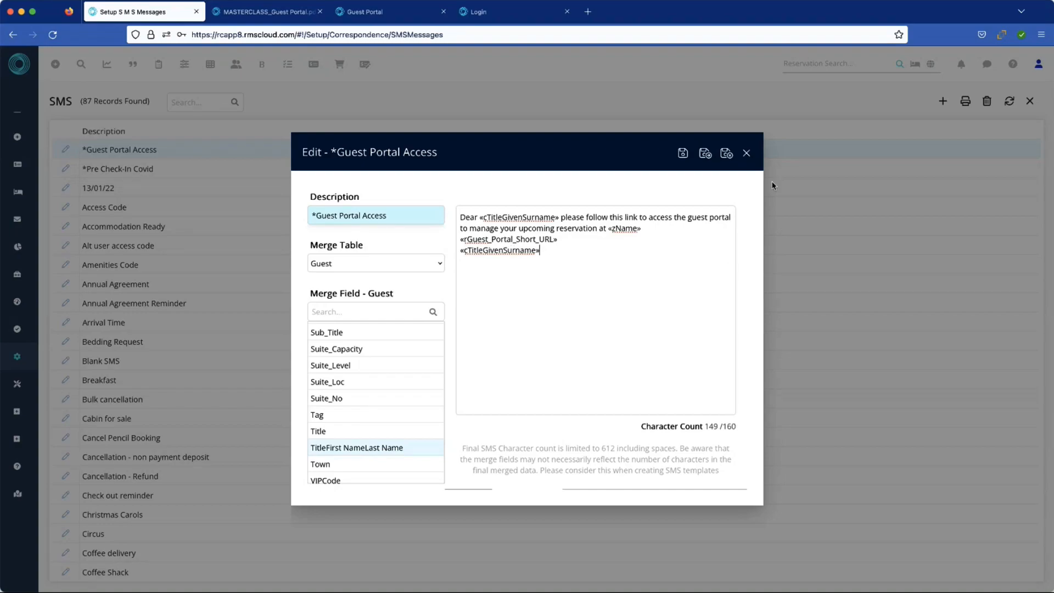
click(746, 154)
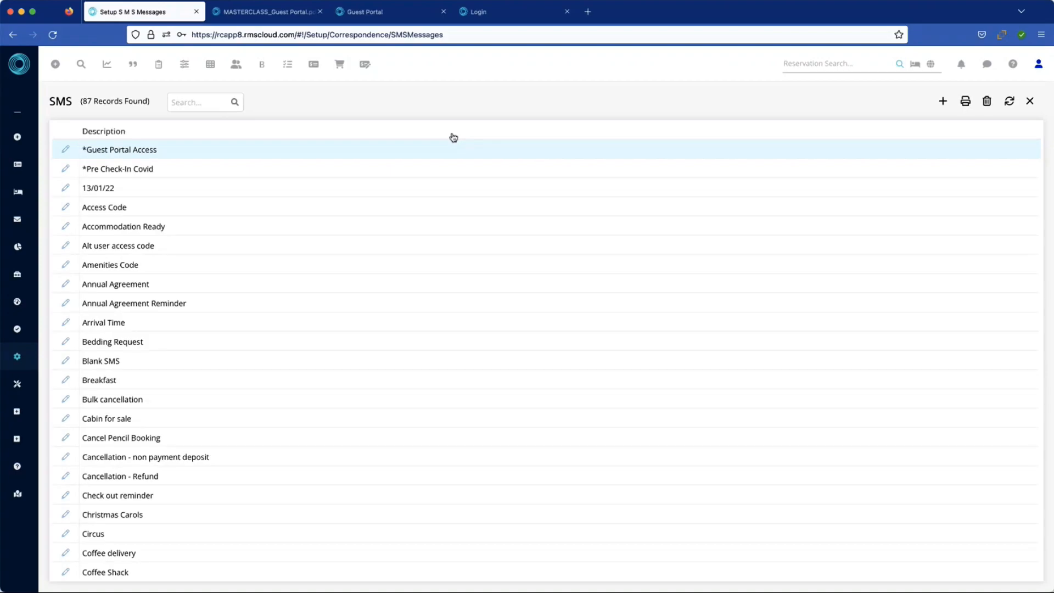
Step: Switch to the guest's view of the Guest Portal, skip creating a password and exit the pre check-in prompt
click(353, 13)
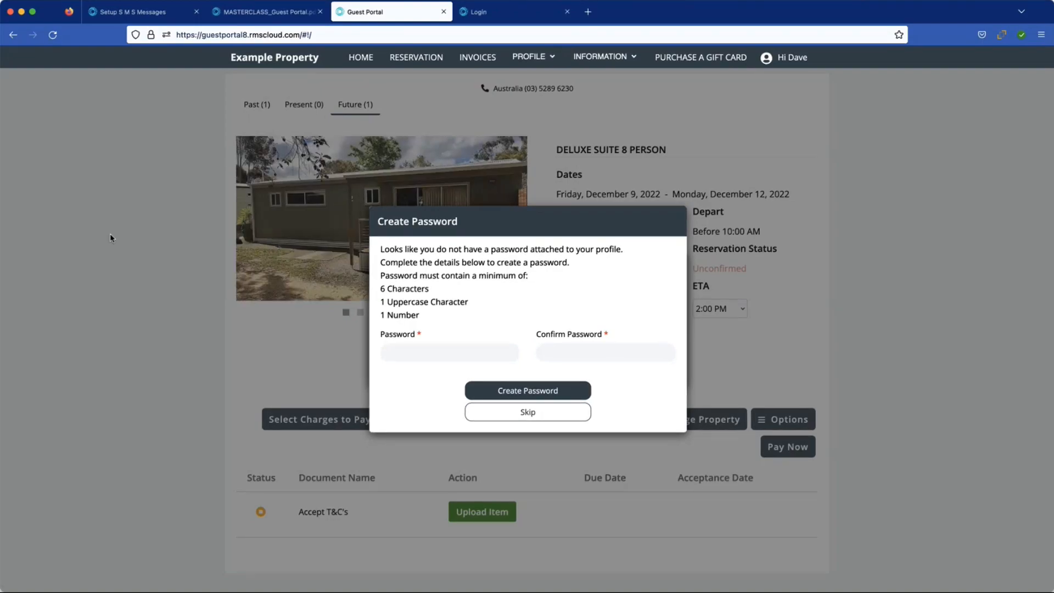
click(549, 416)
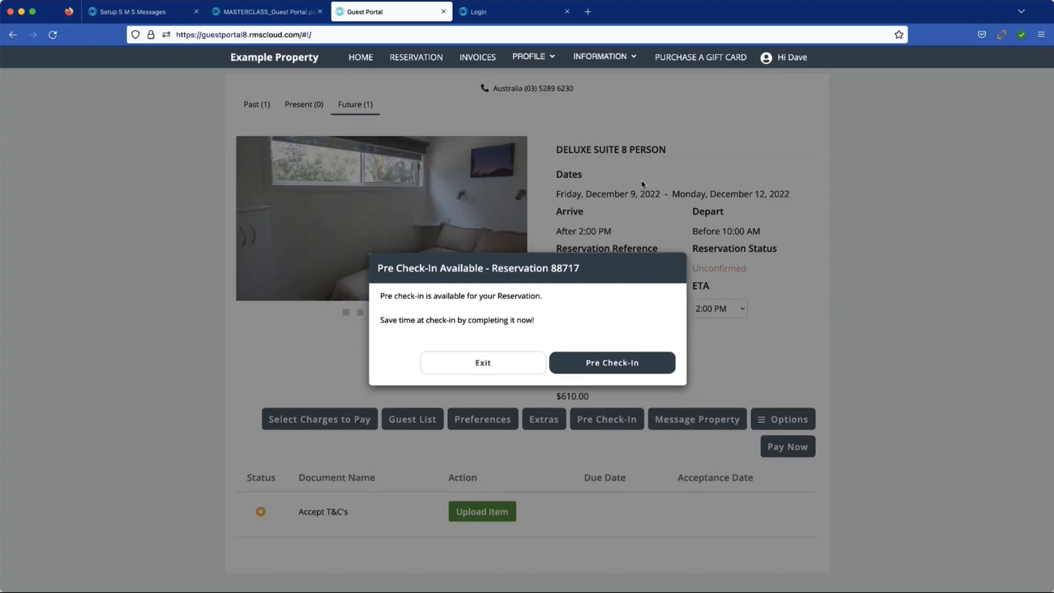
click(487, 365)
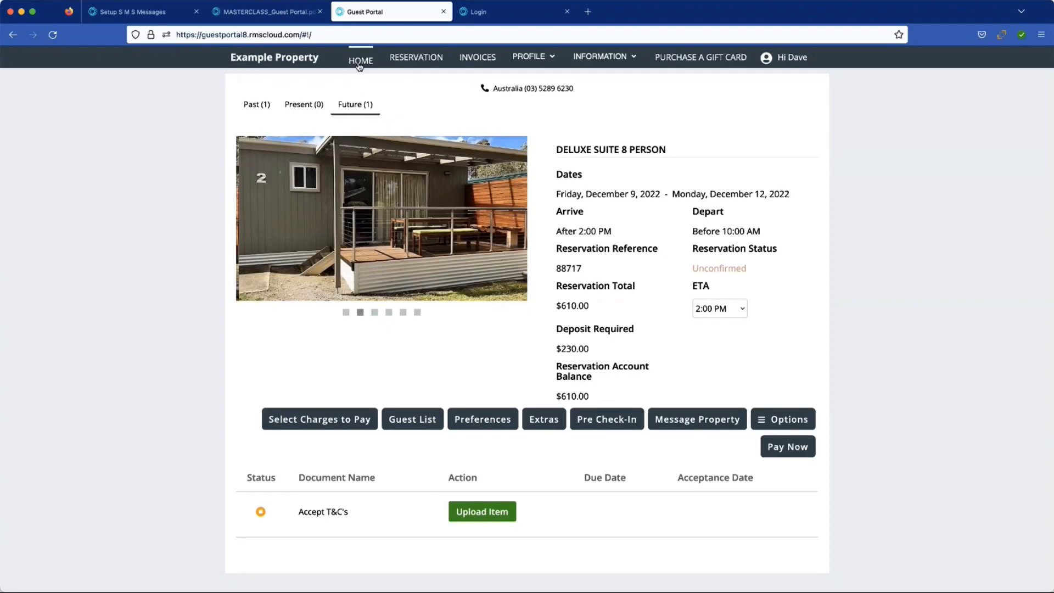
Step: Examine the portal's reservation link, its profile and information options, and the gift card purchase page
click(414, 64)
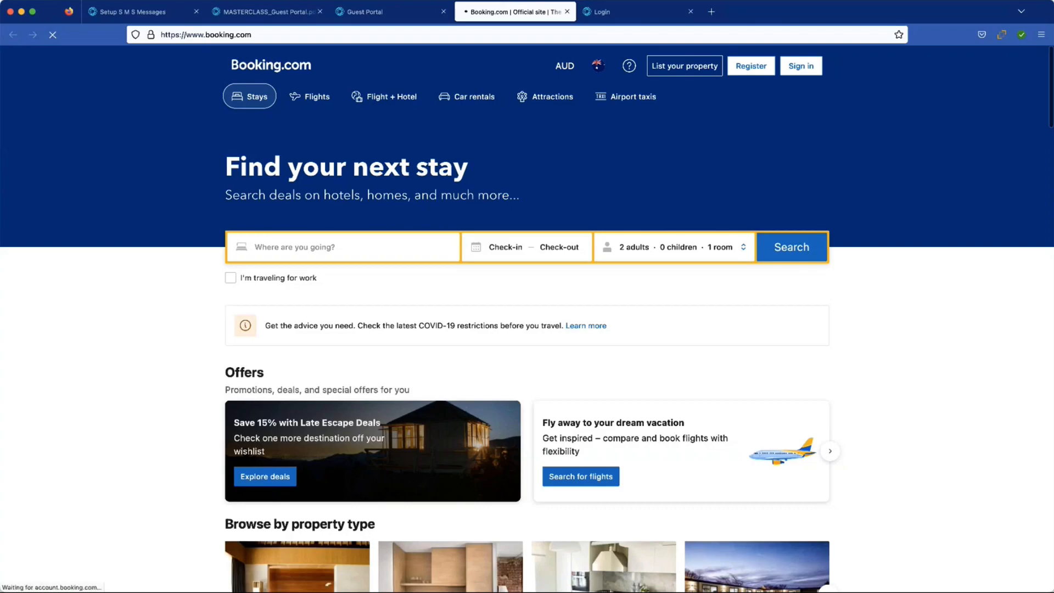
click(568, 11)
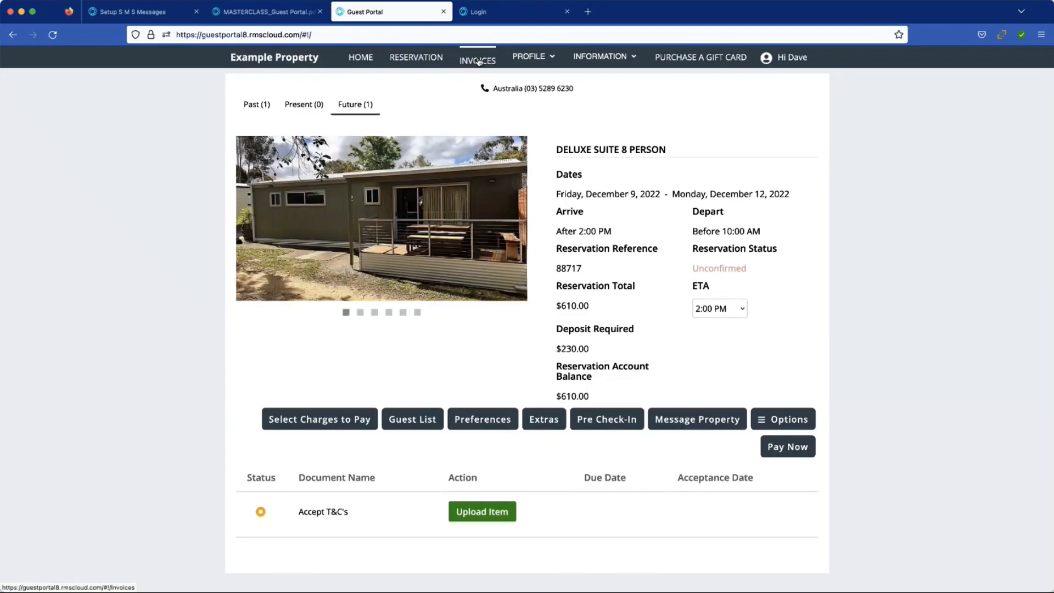
click(549, 59)
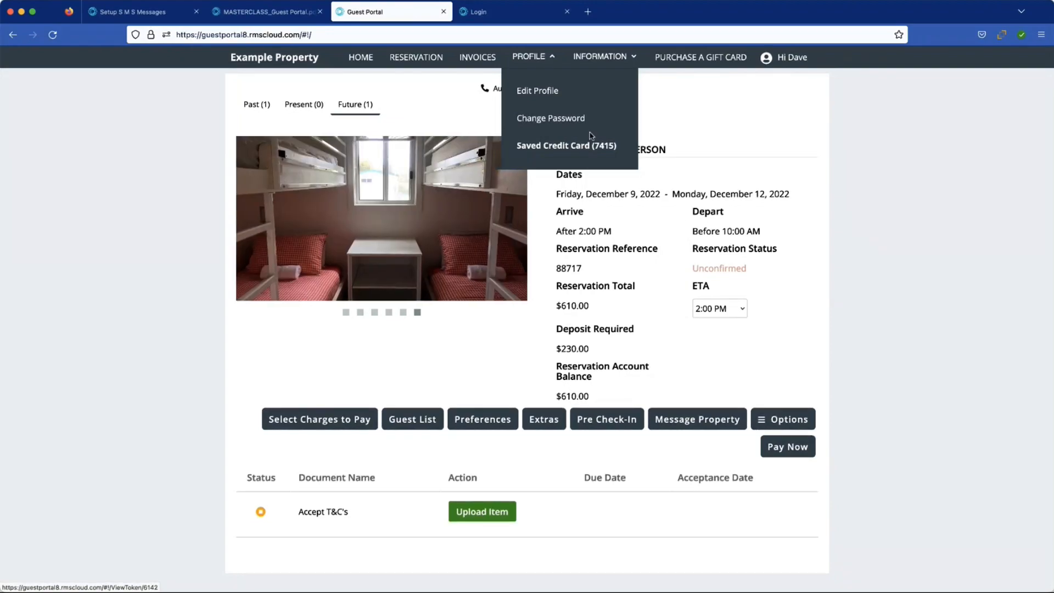
click(684, 103)
click(611, 58)
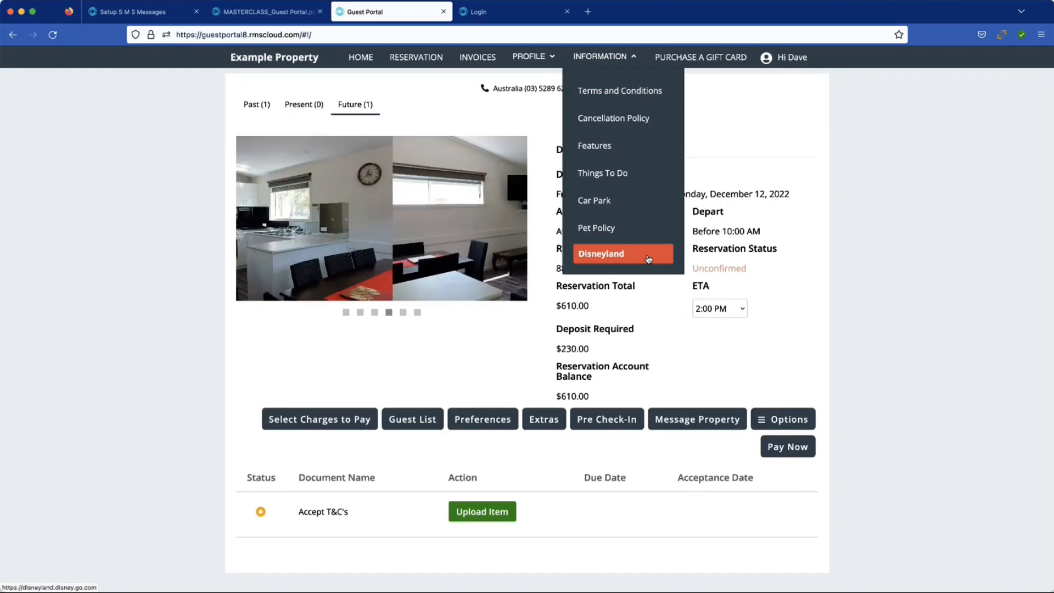
click(707, 66)
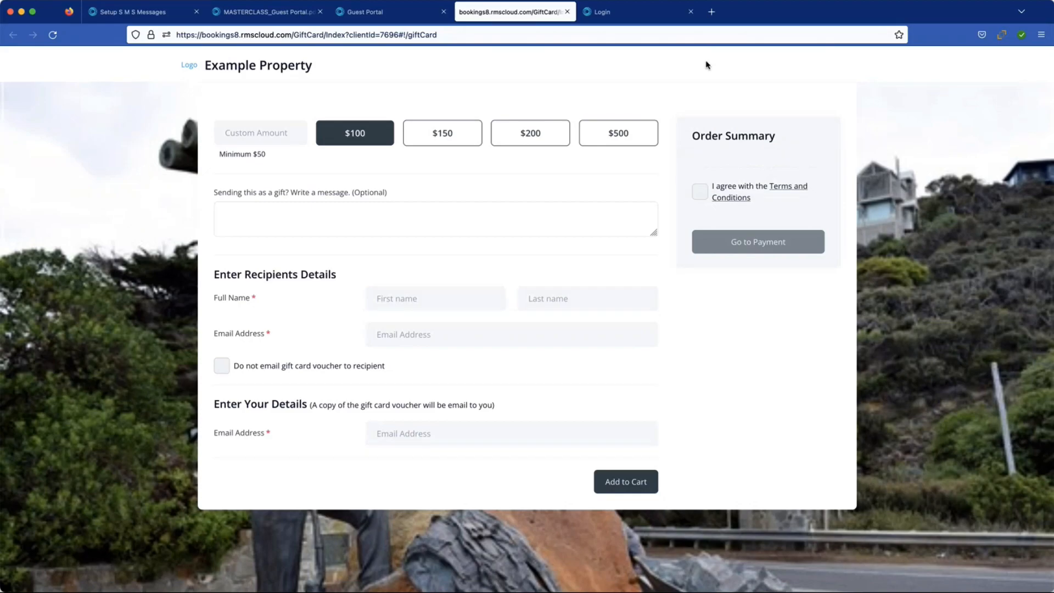
click(568, 12)
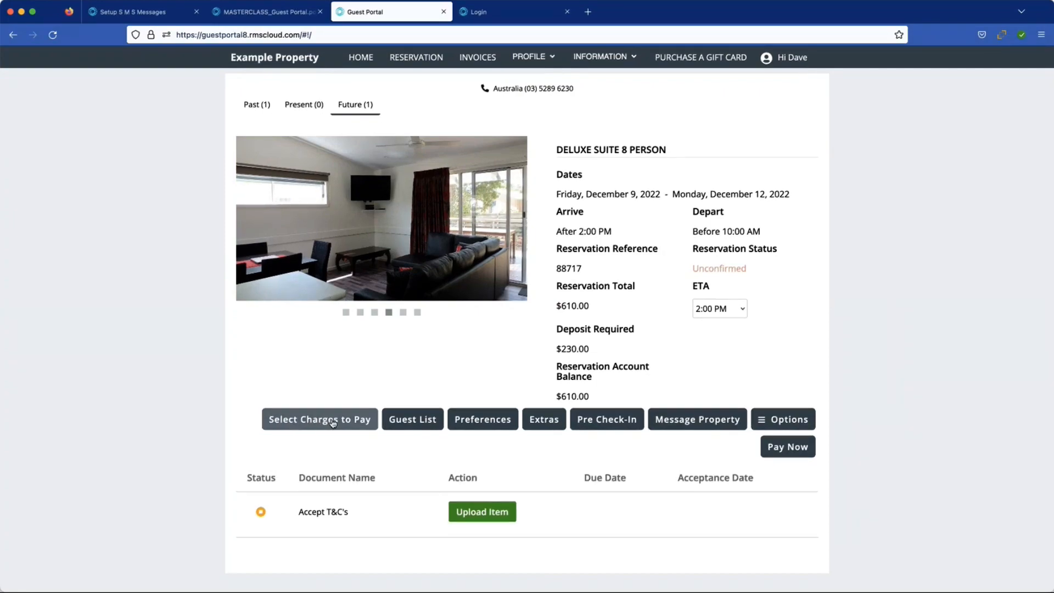
Step: Review the reservation's guest list, preferences form and available extras, closing each without changes
click(410, 420)
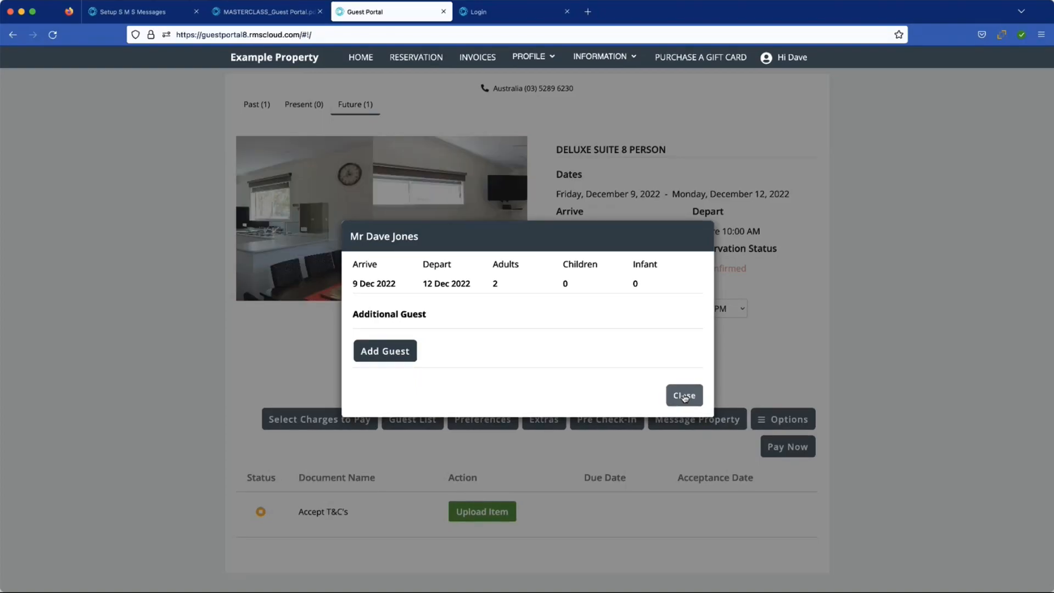
click(684, 397)
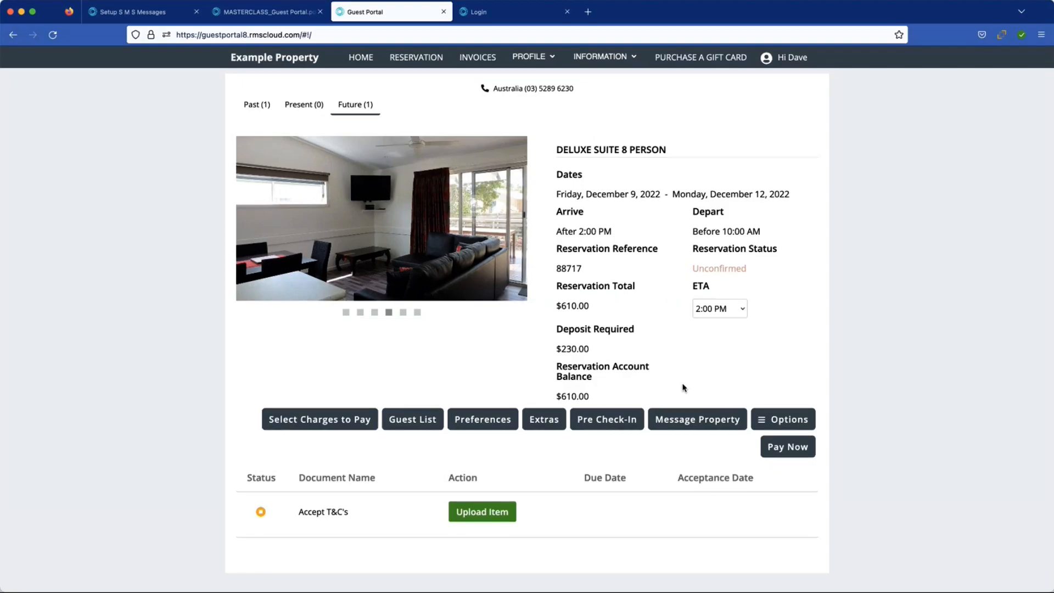
click(496, 423)
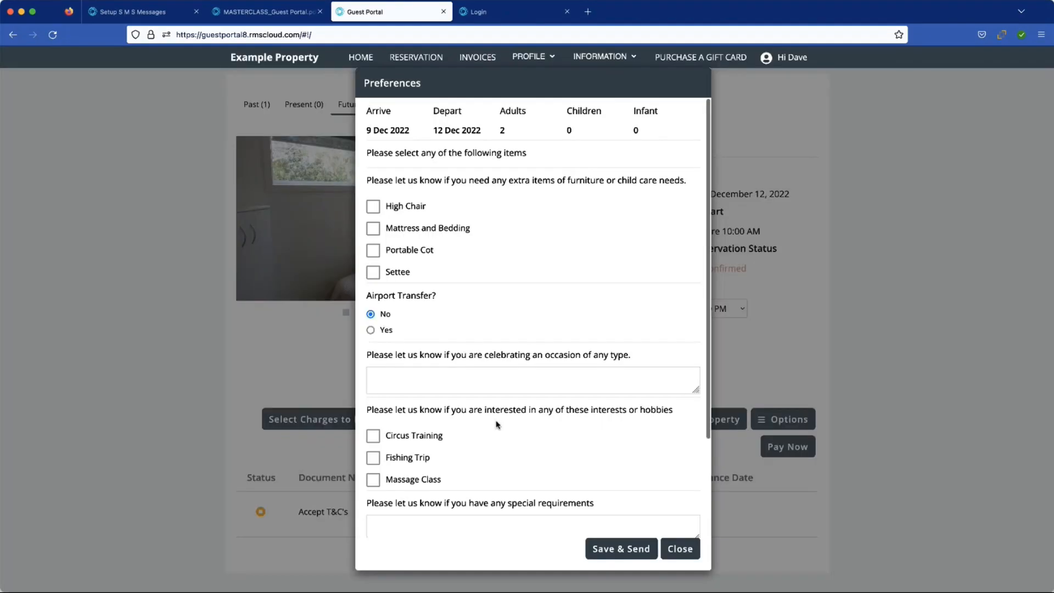
scroll(565, 384, down, 3)
scroll(565, 384, down, 3)
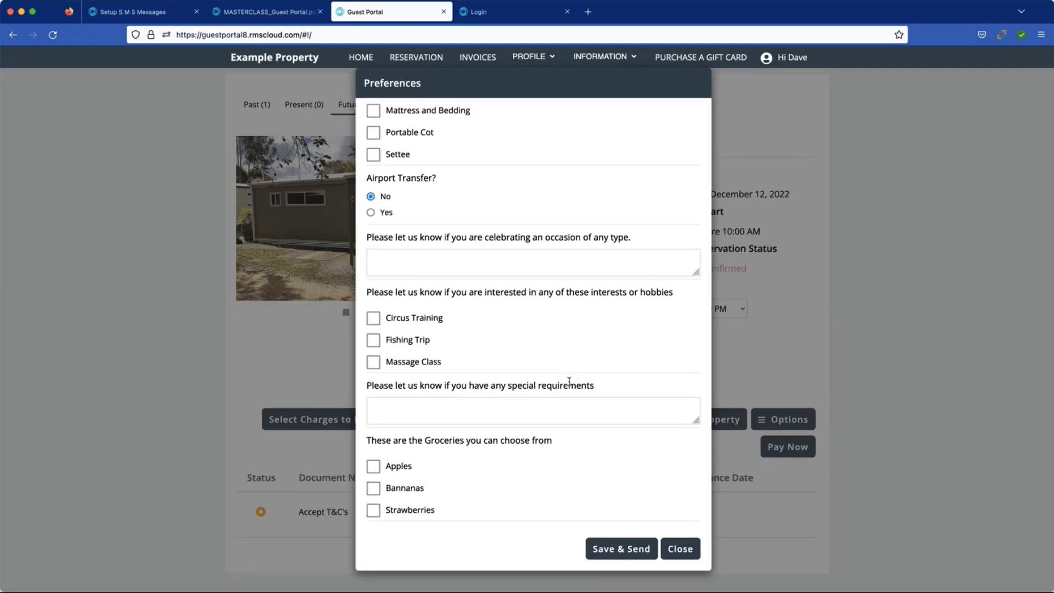
scroll(569, 381, up, 3)
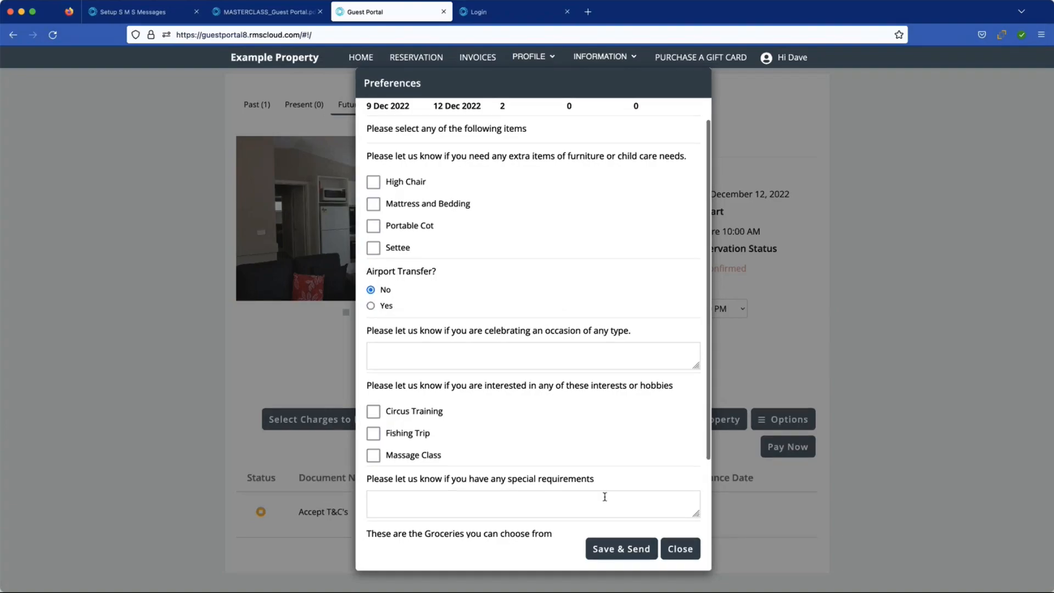
click(680, 548)
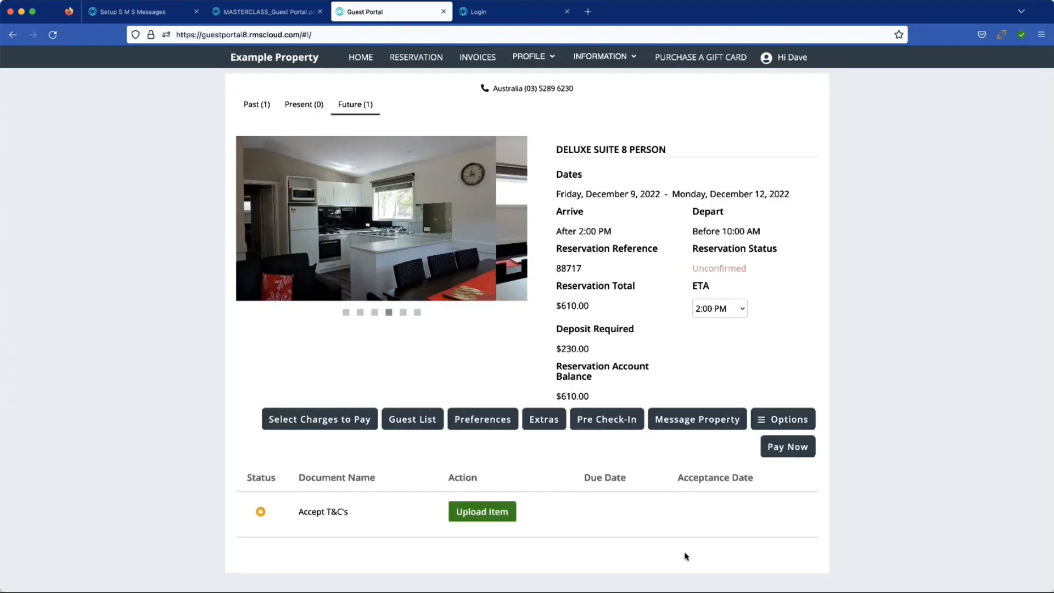
click(546, 425)
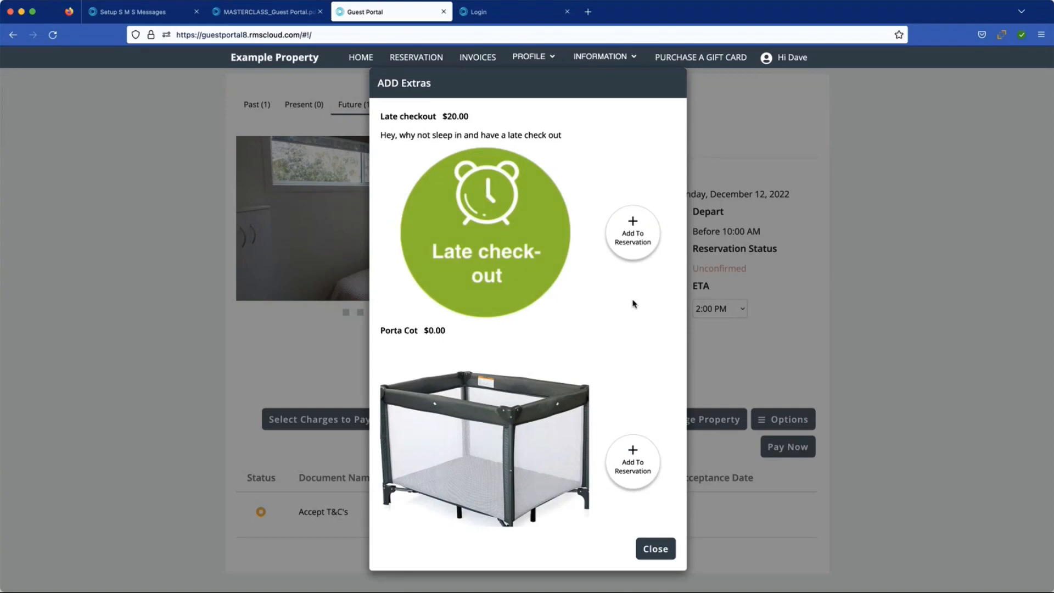
click(651, 550)
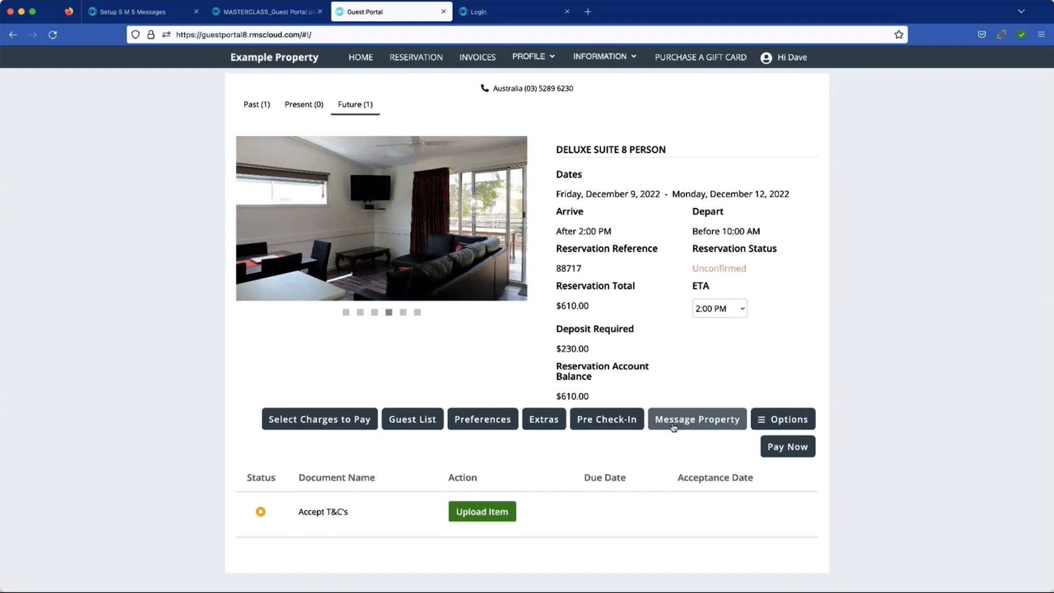
Step: Send the property the message "Hello" from the reservation
click(676, 426)
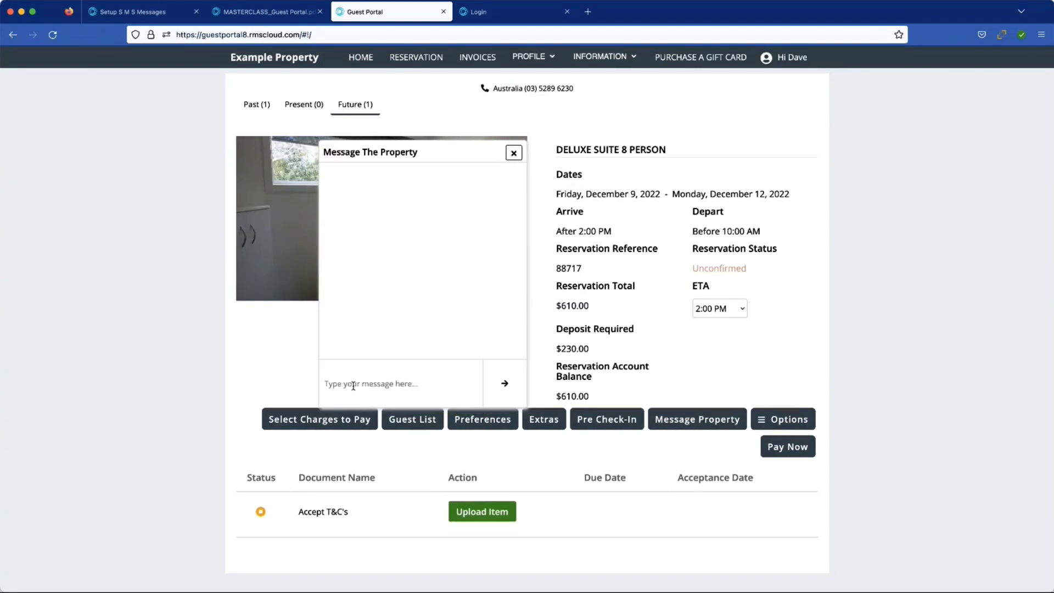
text(Hello)
click(504, 384)
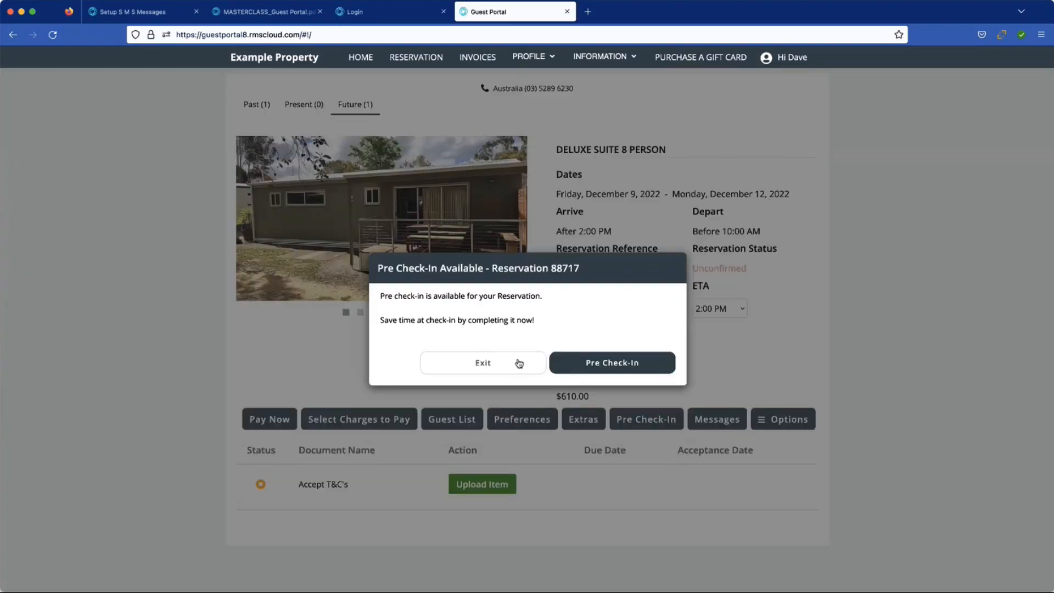
Step: Start pre check-in for the reservation, select the named guest as completing it and submit the prefilled personal details
click(611, 365)
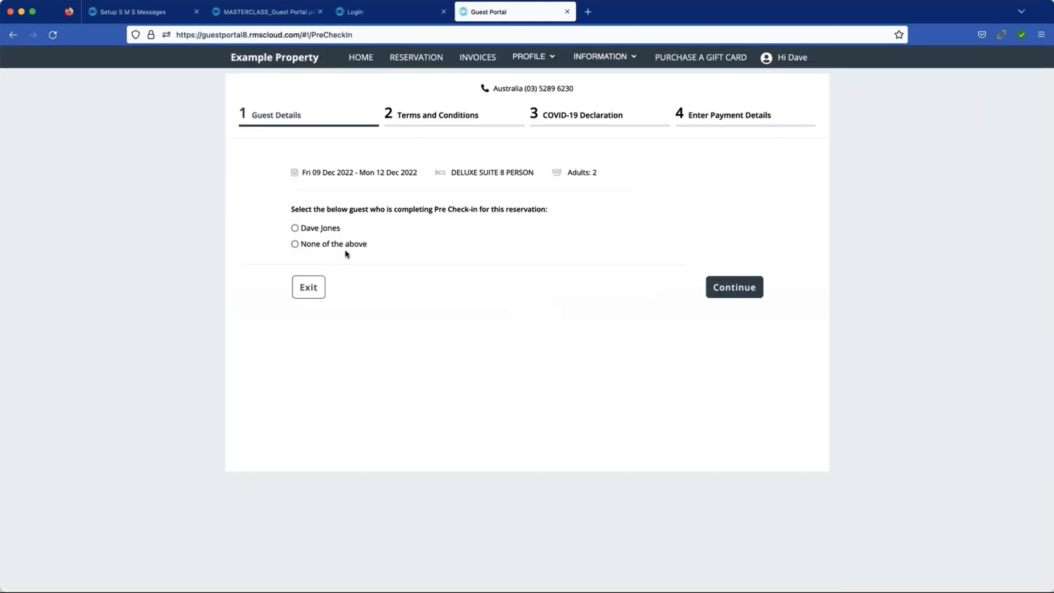
click(295, 229)
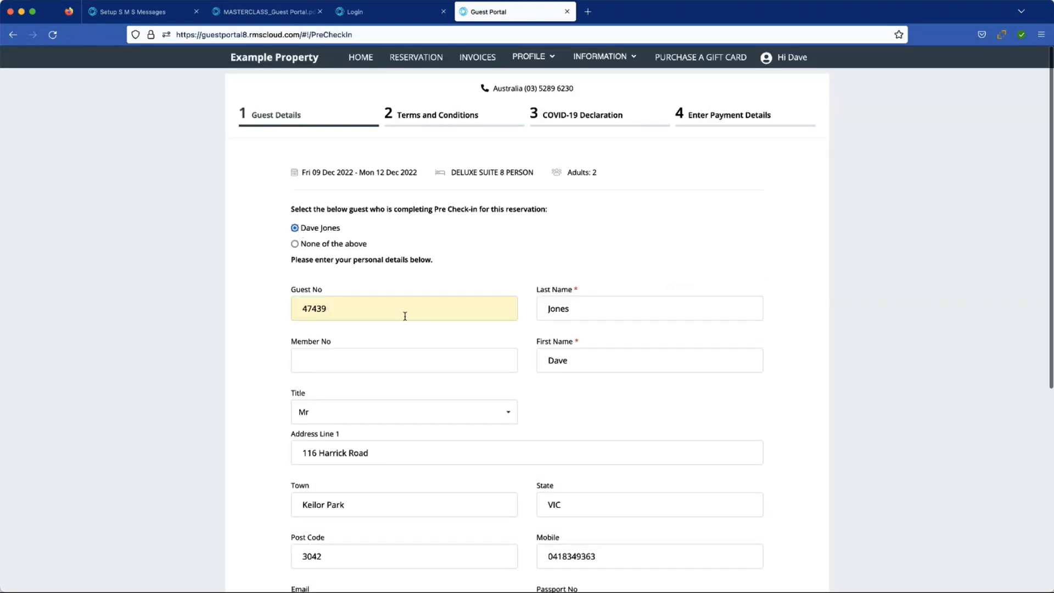
scroll(405, 316, down, 6)
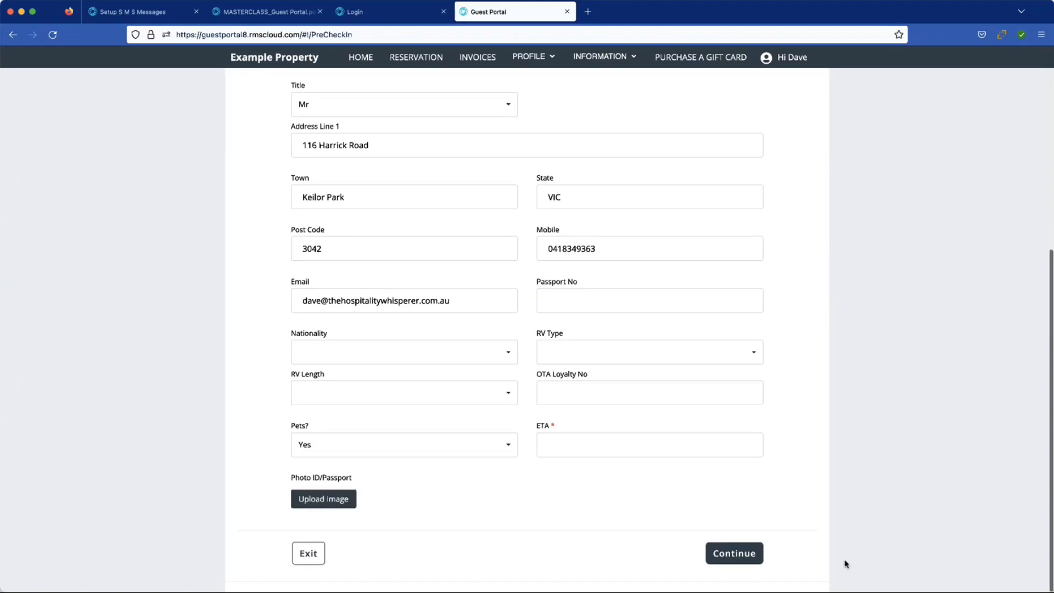
click(735, 554)
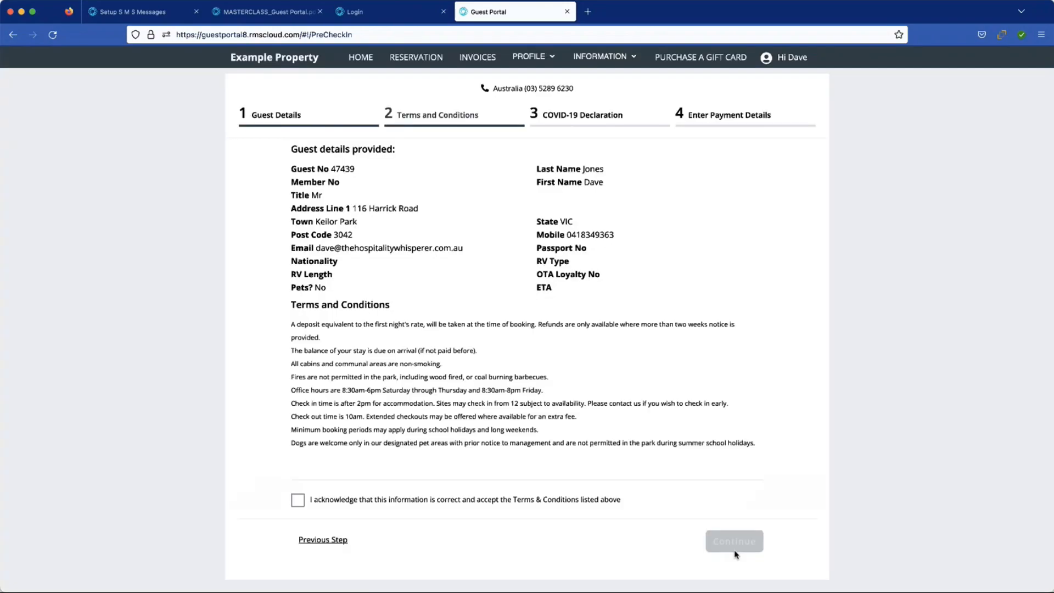
Step: Accept the terms and conditions, and give travelling for leisure purposes as the reason for travel in the COVID-19 declaration
click(297, 500)
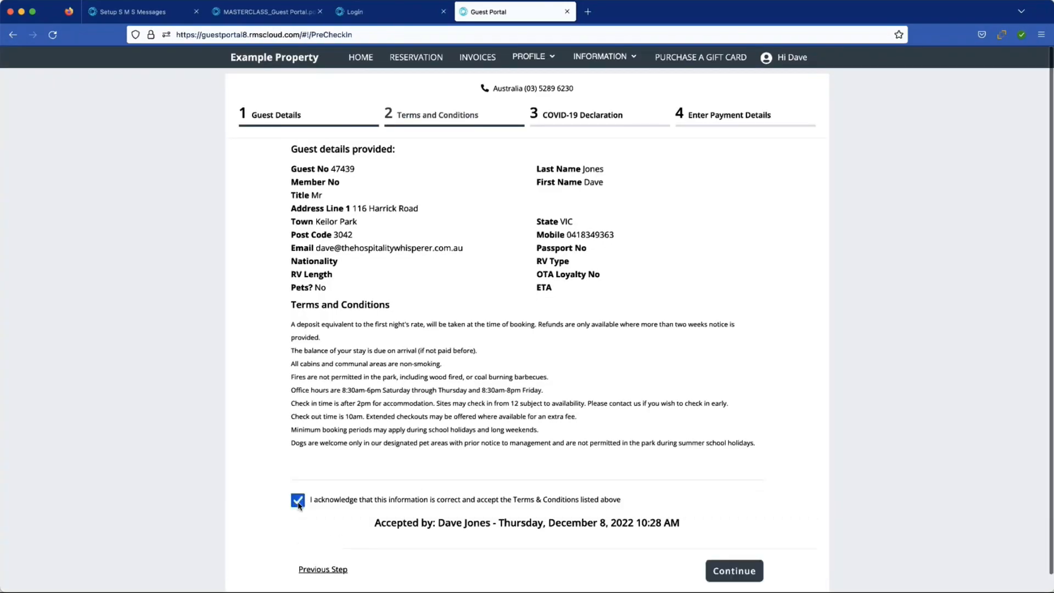
click(735, 571)
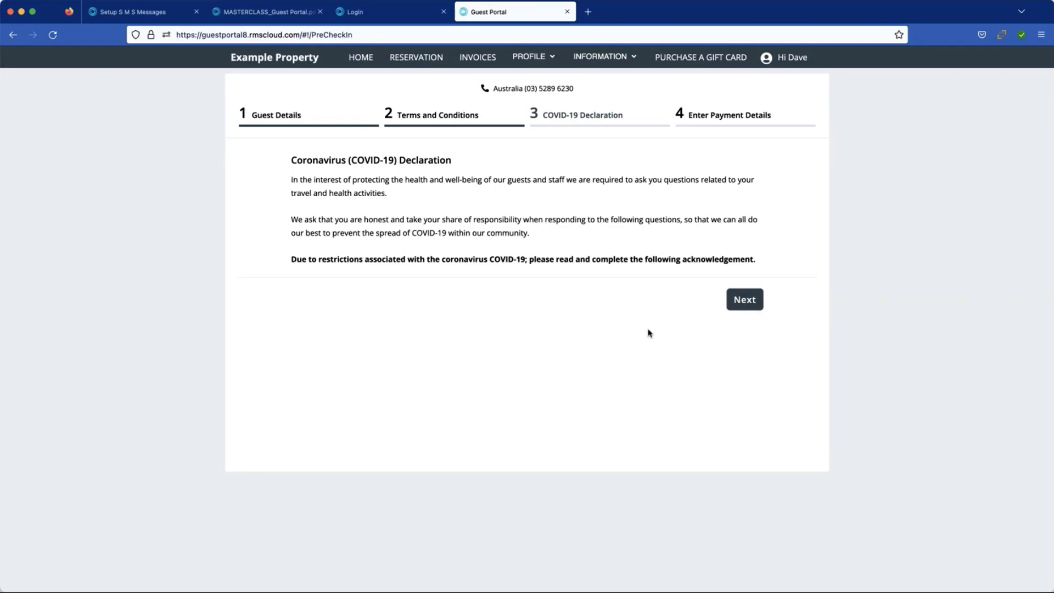
click(745, 304)
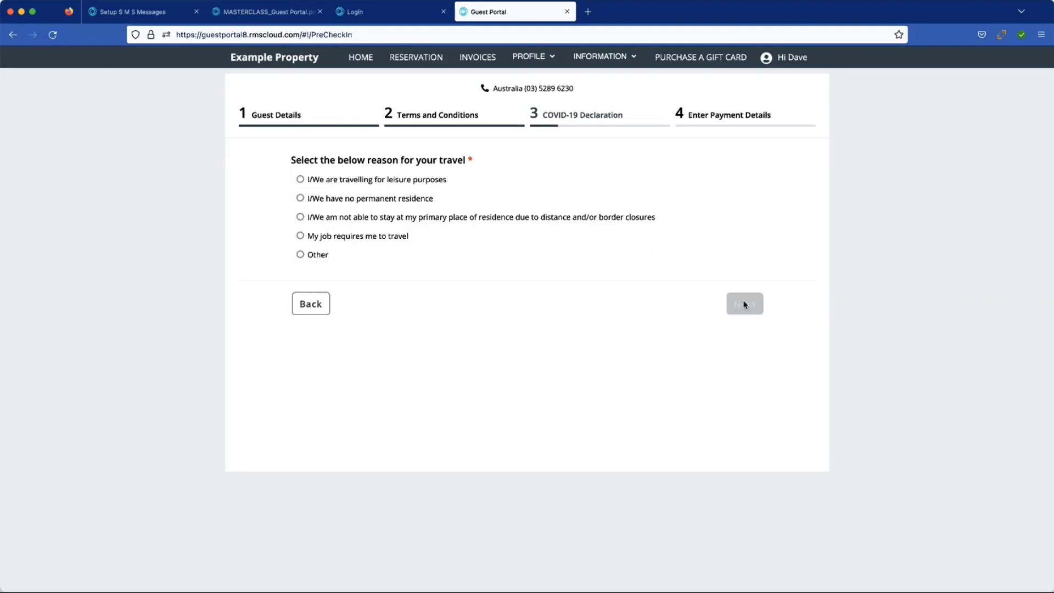
click(300, 180)
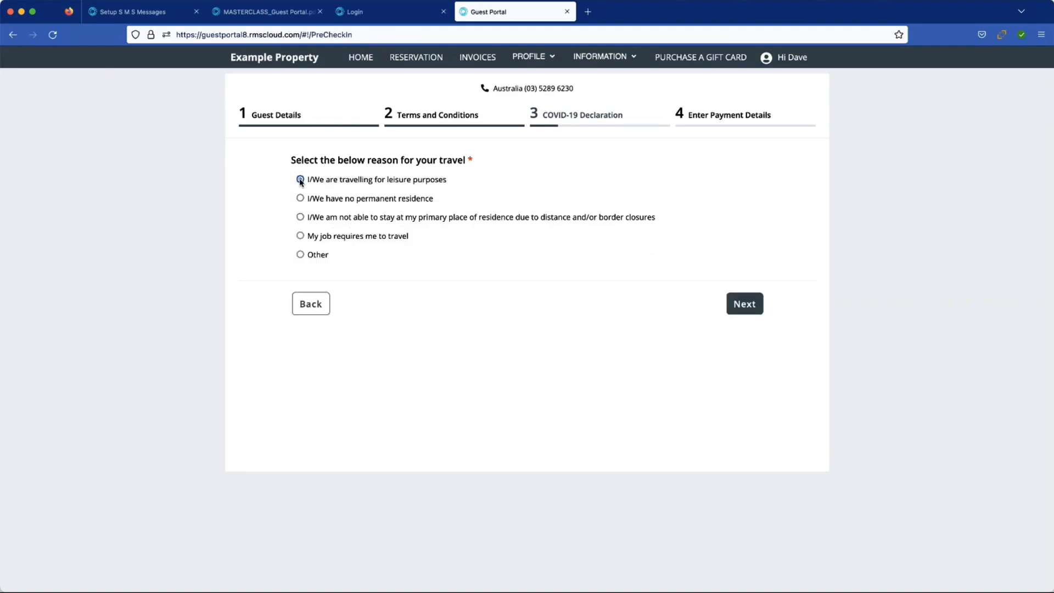
click(744, 304)
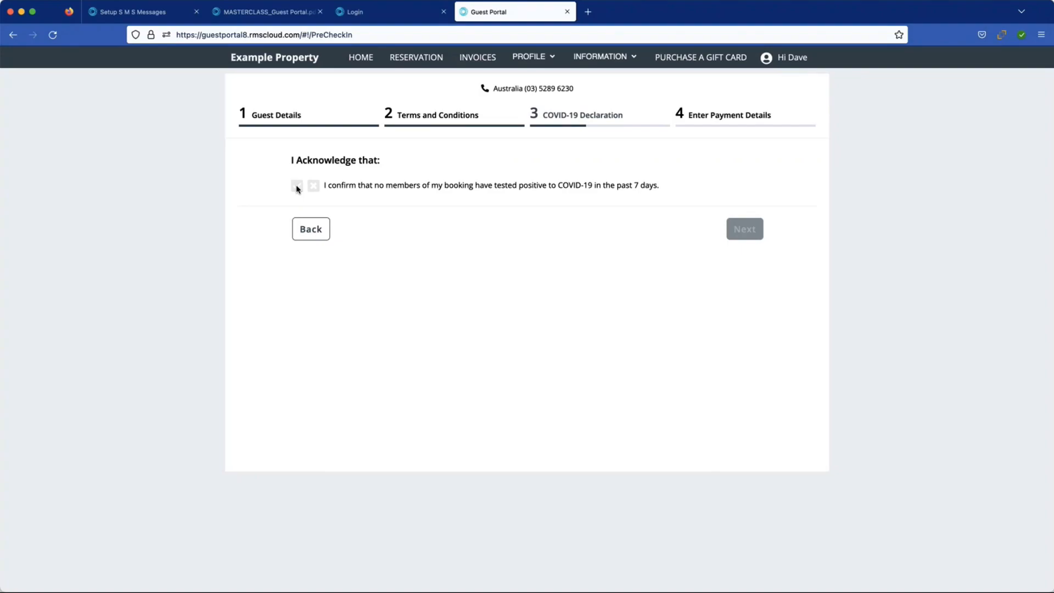
Step: Confirm that no booking members tested positive for COVID-19 in the past 7 days, and enter the second guest's given name and surname
click(297, 187)
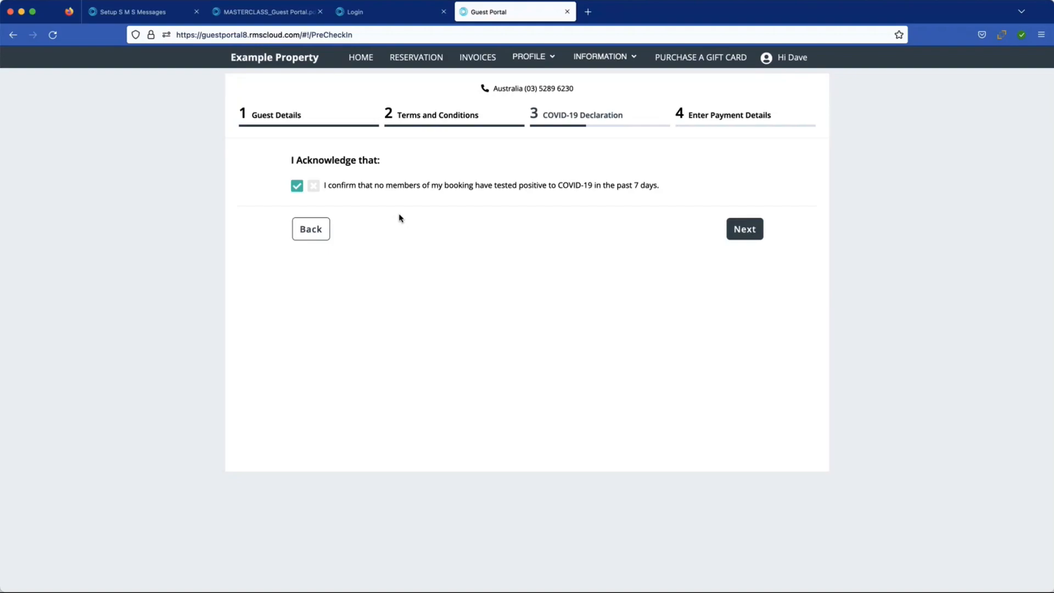
click(750, 228)
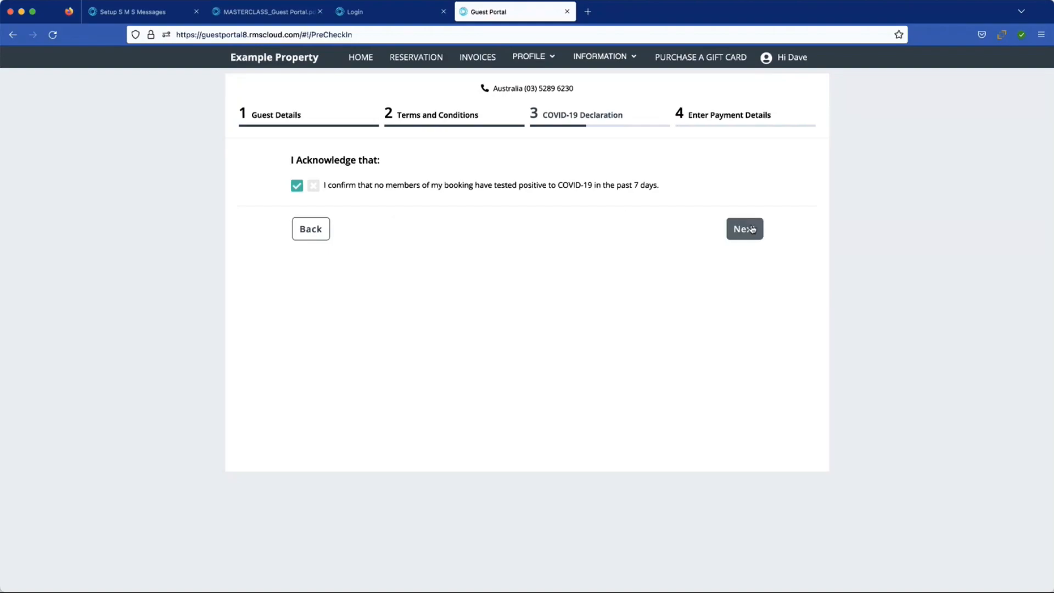
scroll(687, 245, down, 2)
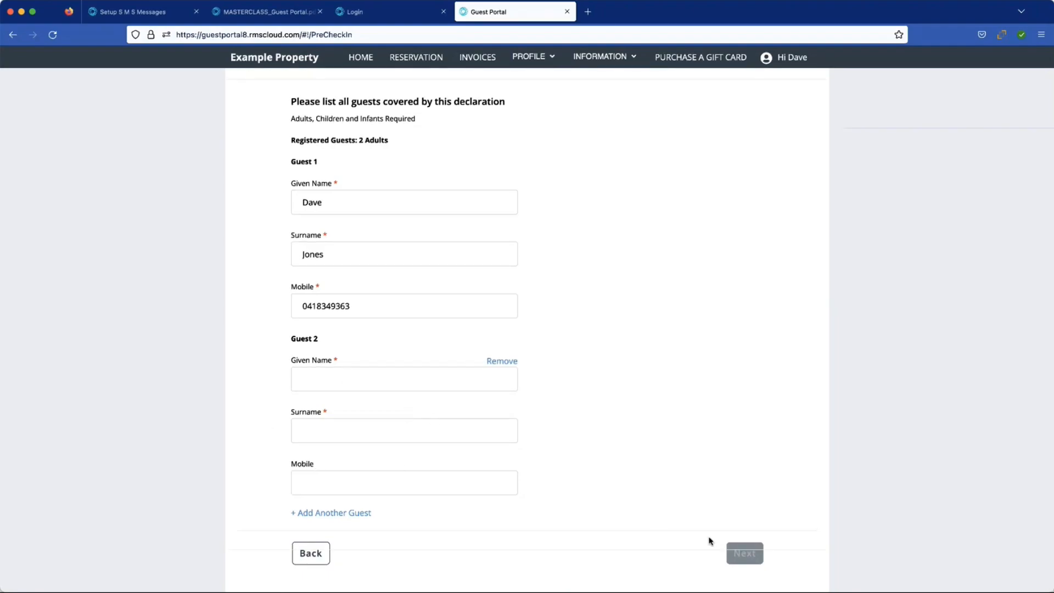
click(383, 378)
text(Wife)
click(350, 423)
text(Mrs)
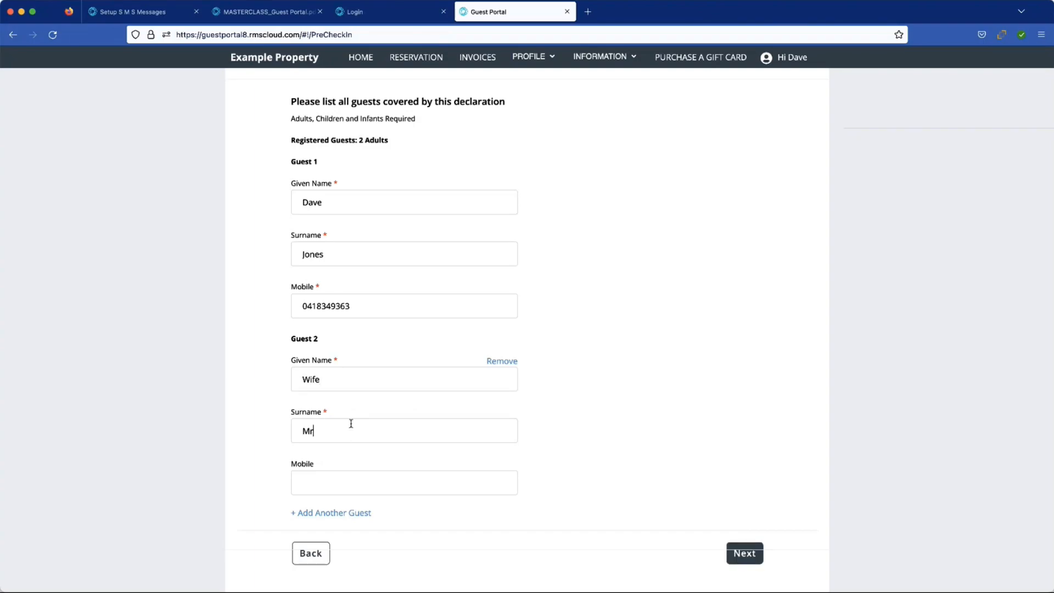
click(744, 554)
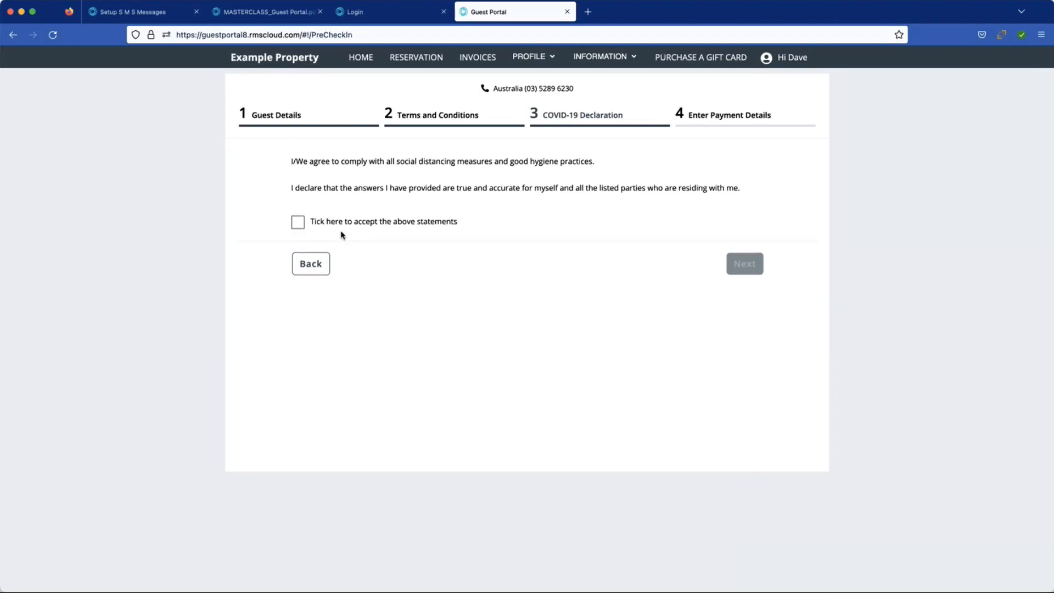
Step: Accept the COVID-19 declaration statements and finish pre check-in with payment by credit card
click(297, 222)
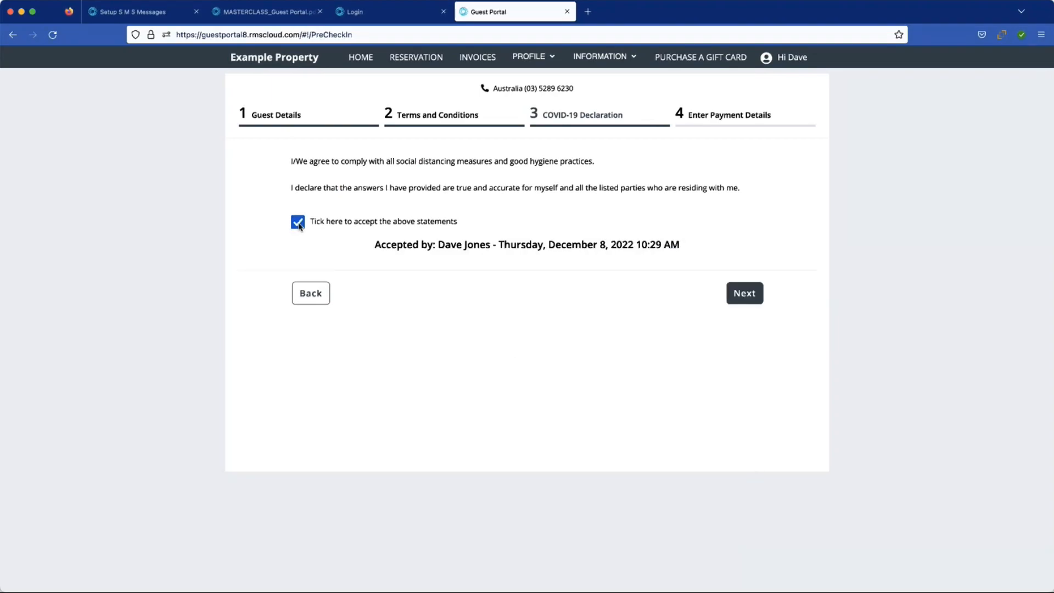
click(739, 295)
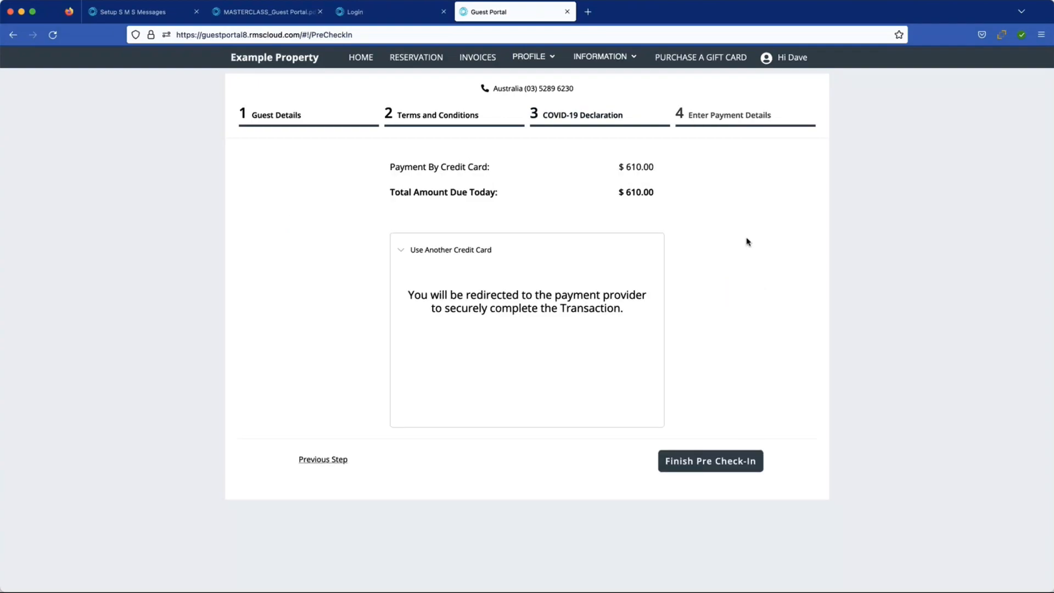
click(700, 467)
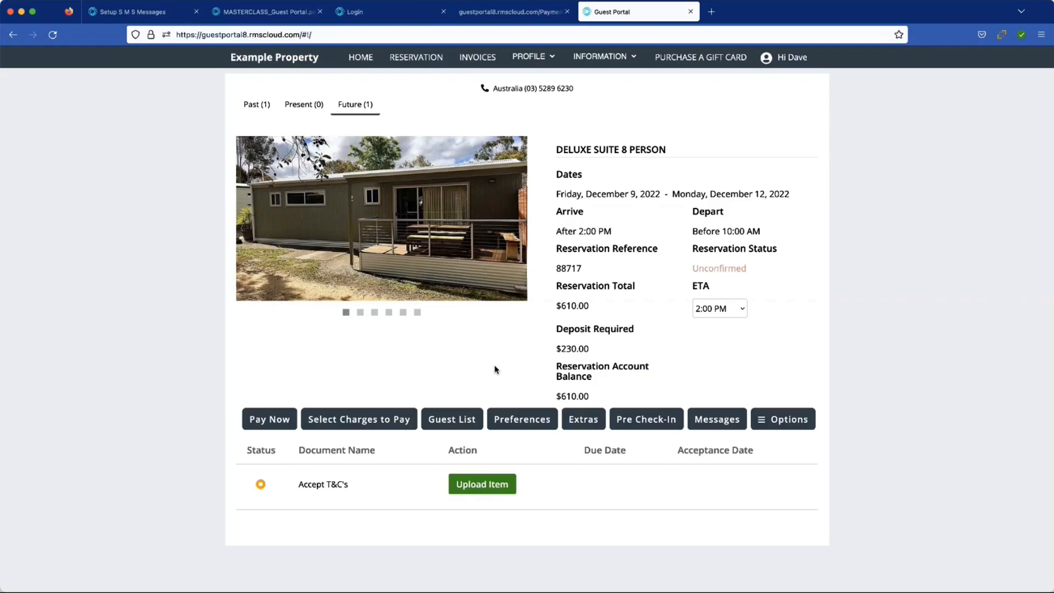
Step: Look over the reservation's additional options and close the list without choosing any
click(794, 427)
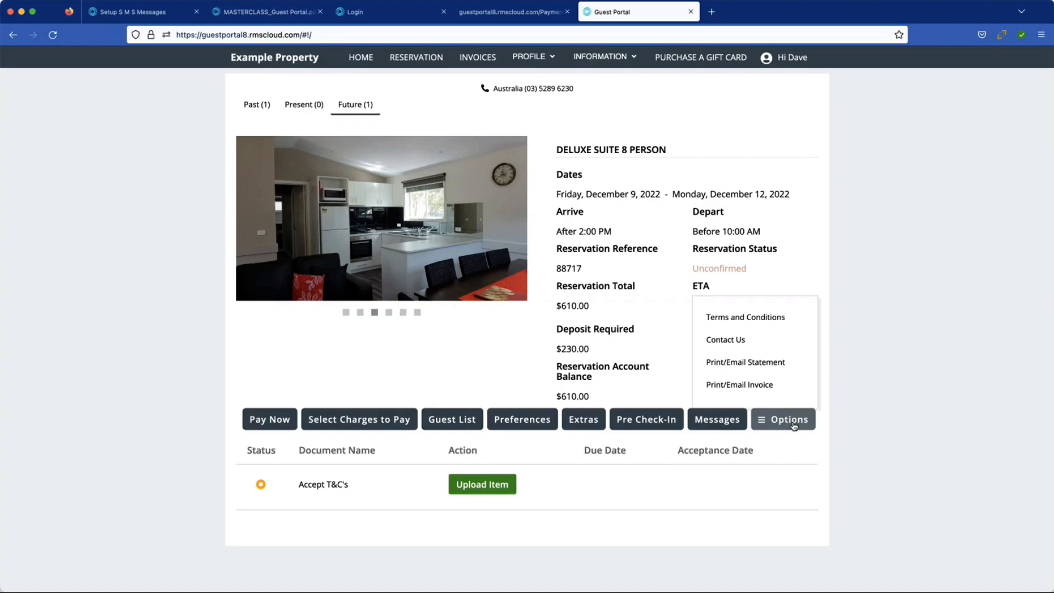
click(807, 479)
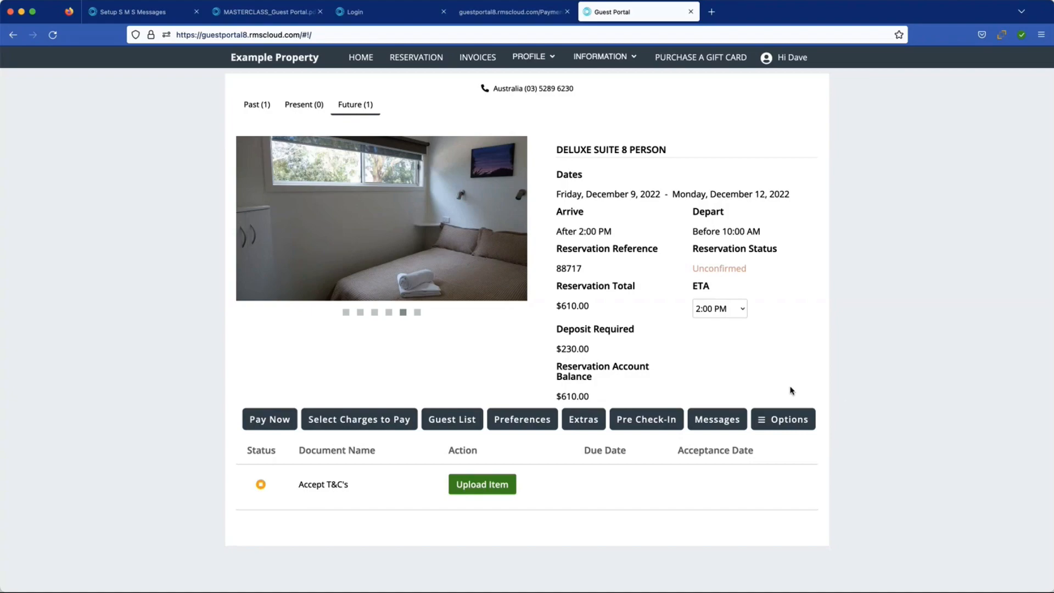
Step: Open the reservation's Accept T&C's document, read page 1 and accept its condition
click(323, 486)
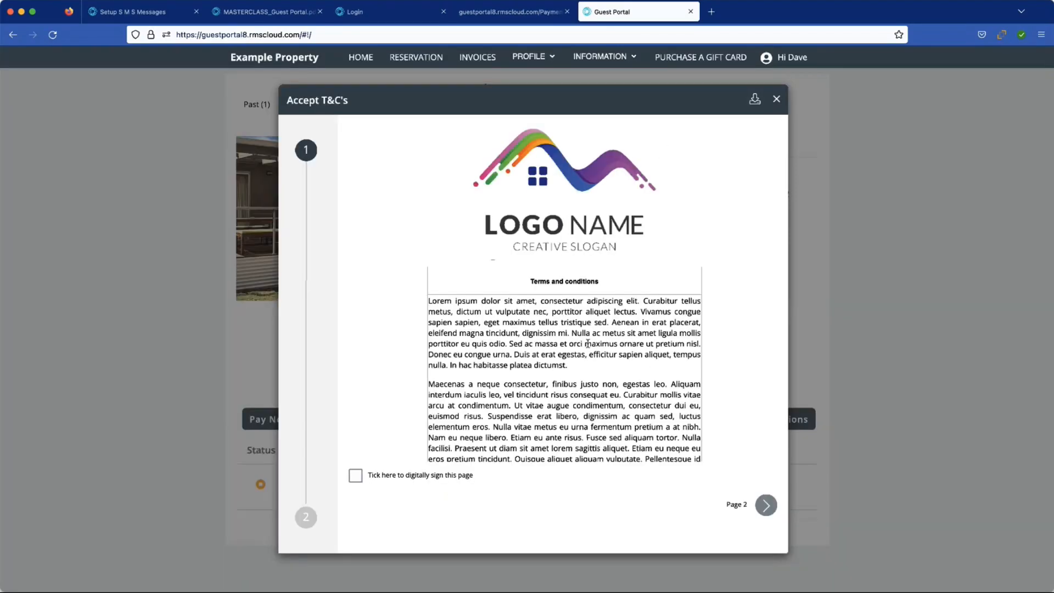
scroll(575, 377, down, 3)
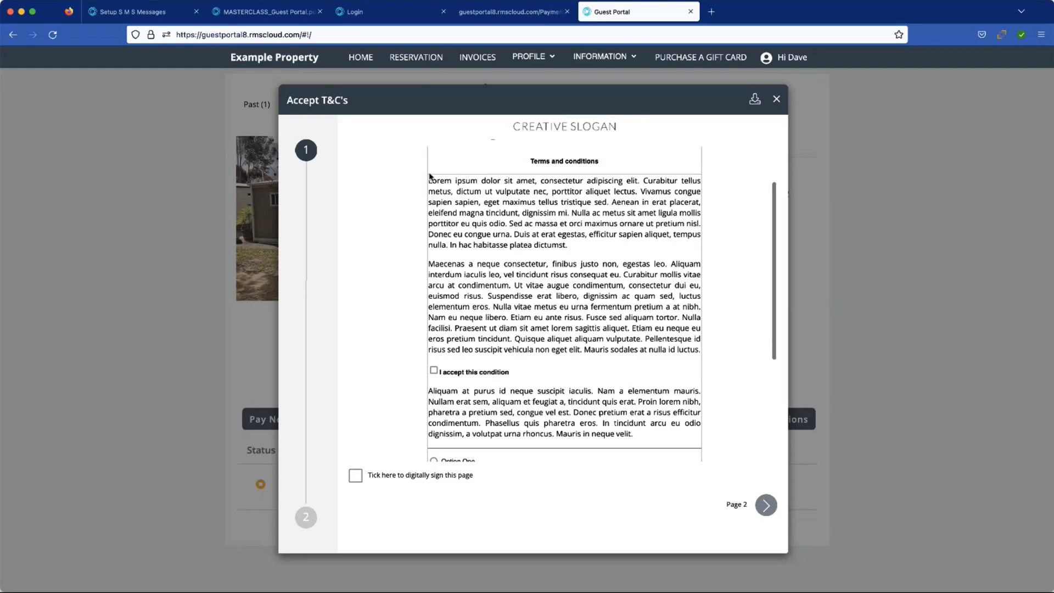
scroll(658, 334, down, 4)
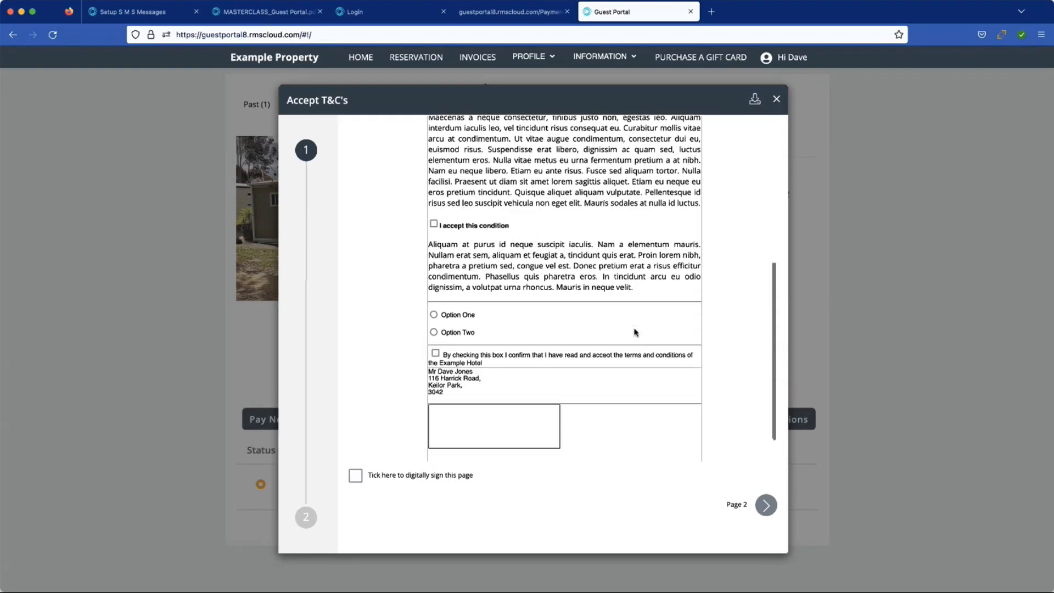
scroll(634, 332, up, 2)
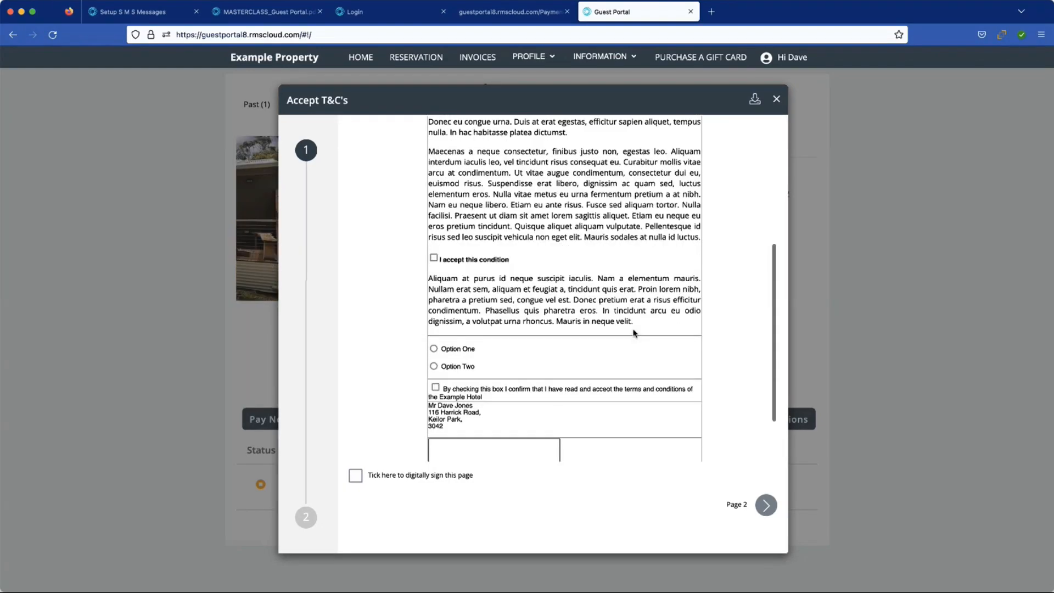
click(434, 258)
scroll(611, 285, down, 2)
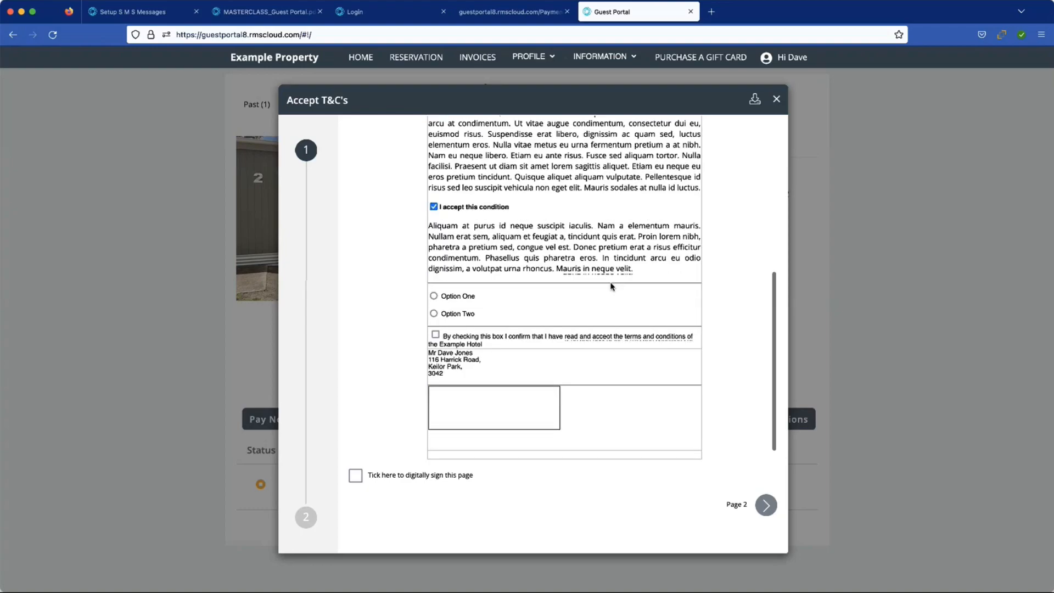
scroll(611, 286, down, 1)
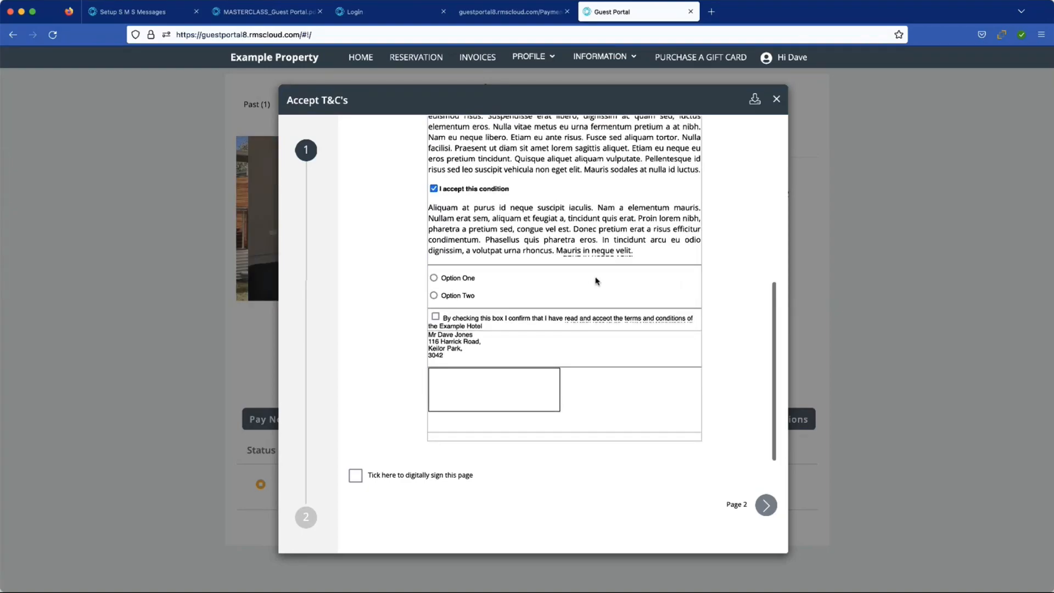
Step: Digitally sign page 1, confirm the hotel's terms and conditions, view the signature page and close the document without completing it
click(355, 475)
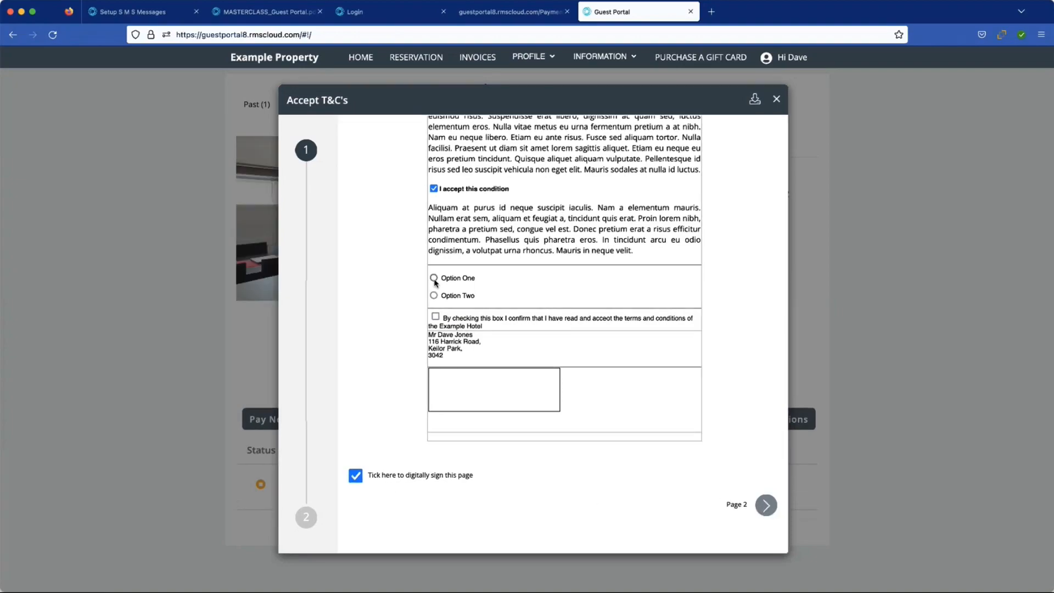
click(435, 316)
scroll(437, 317, up, 1)
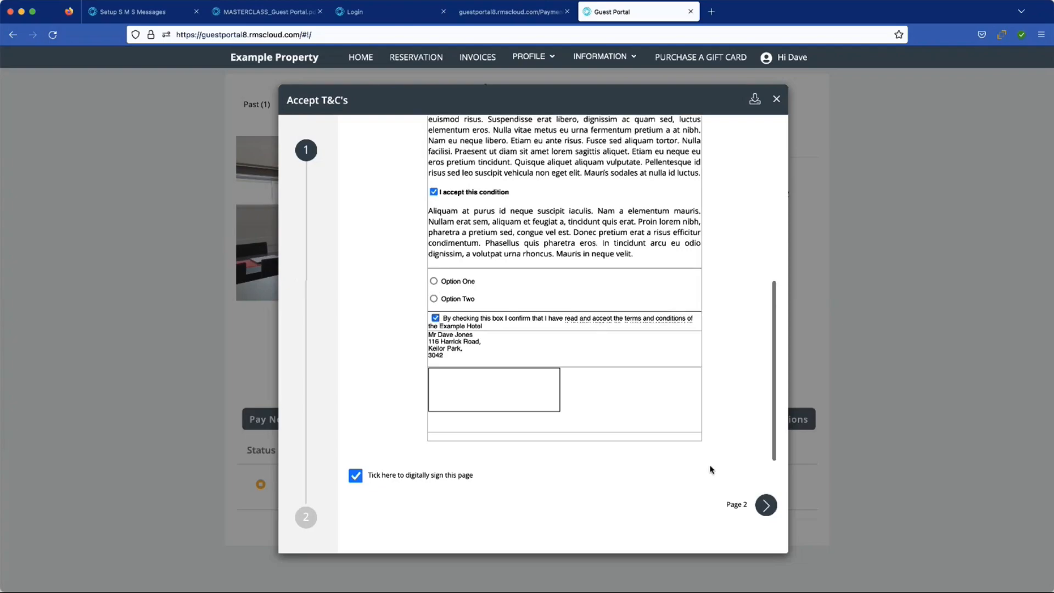
click(766, 504)
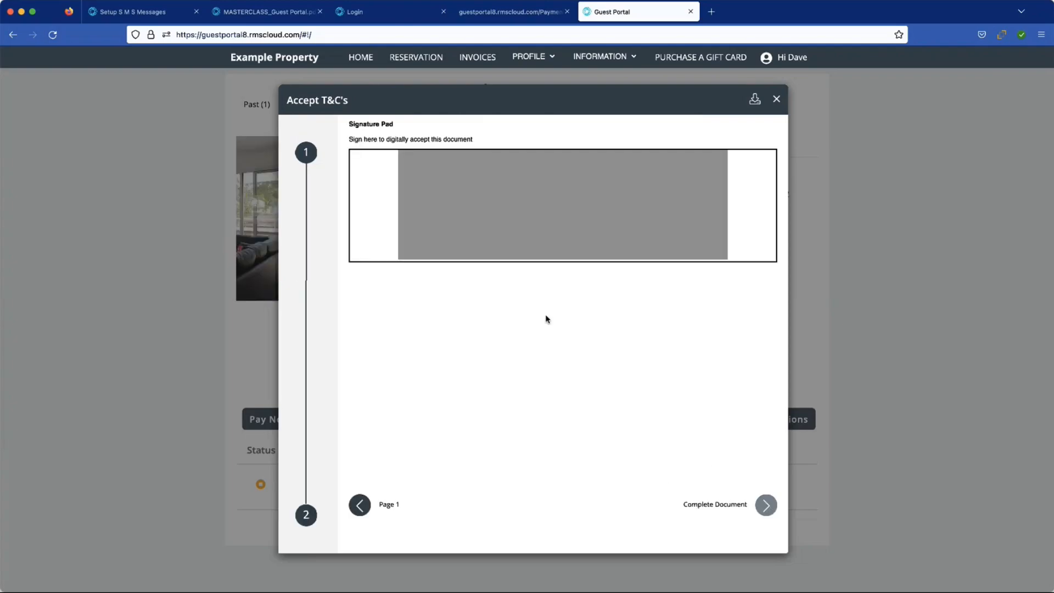
click(777, 101)
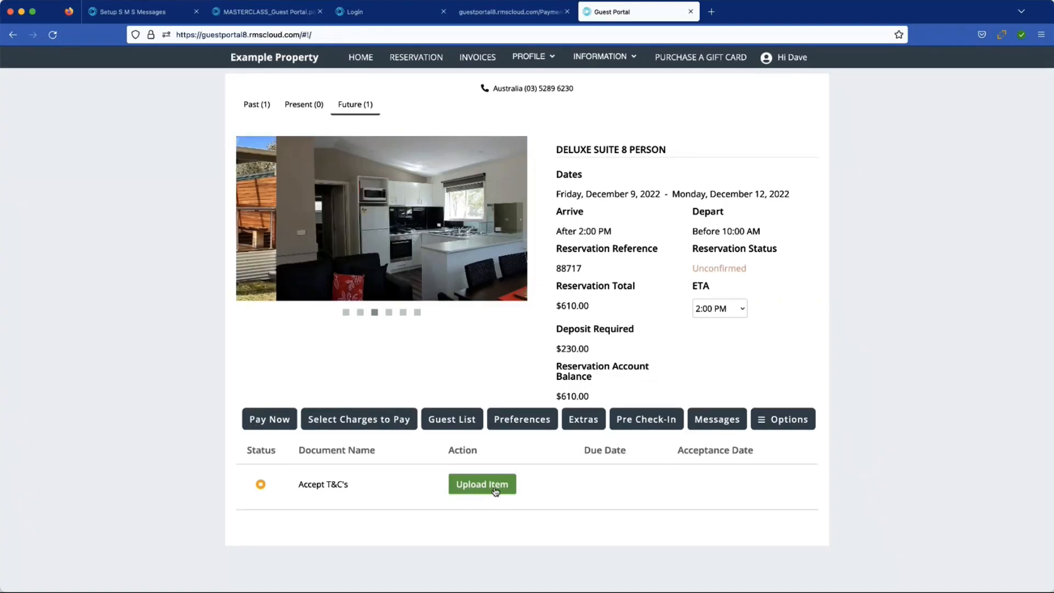
Step: Switch back to RMS setup, go to the correspondence form letters and open the interactive letter *A T&C Document for editing
click(149, 15)
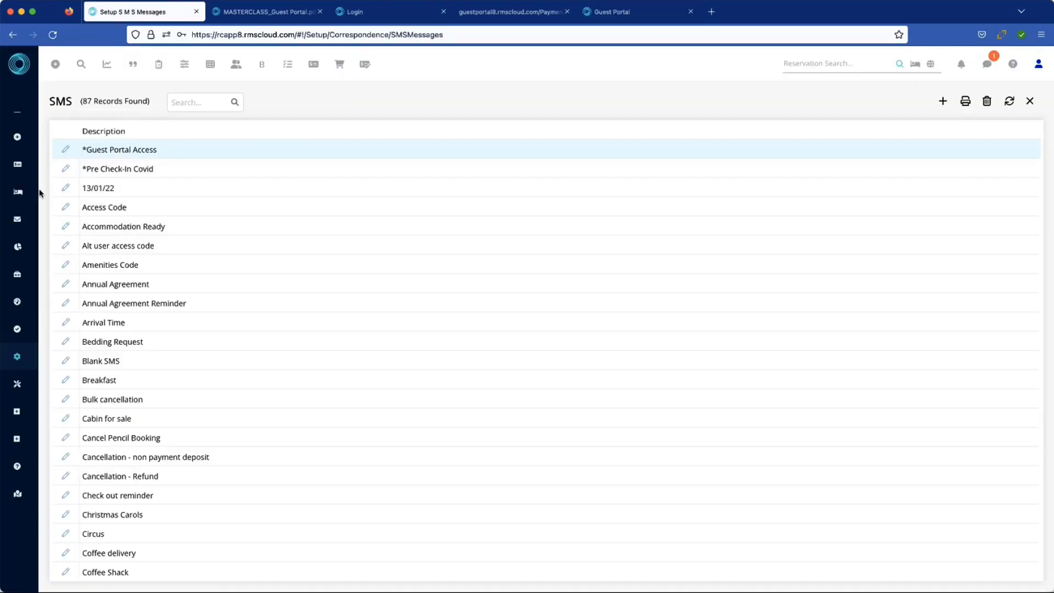
mouse_move(39, 192)
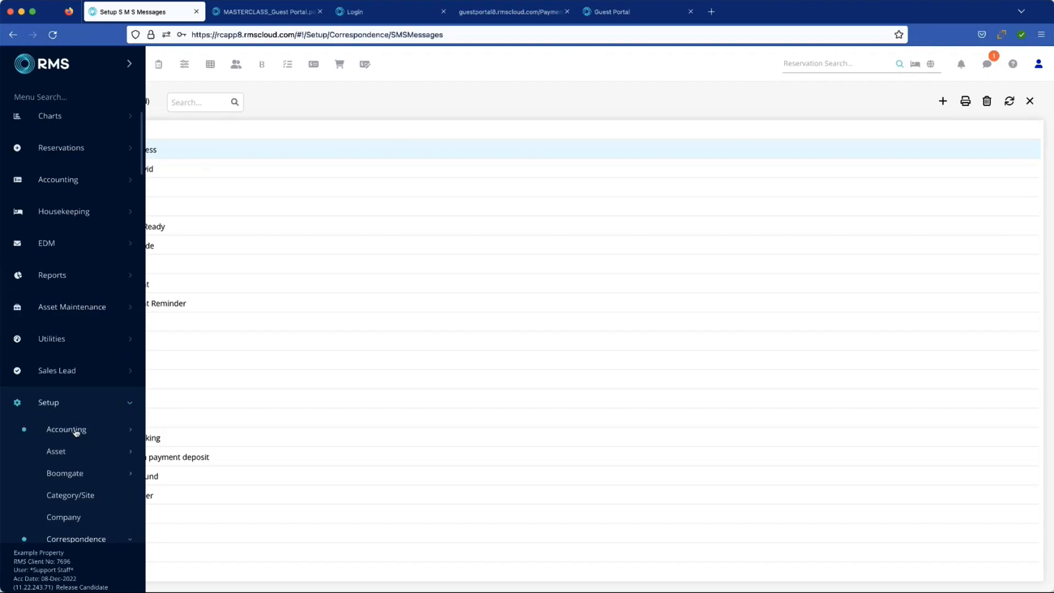
scroll(79, 429, down, 3)
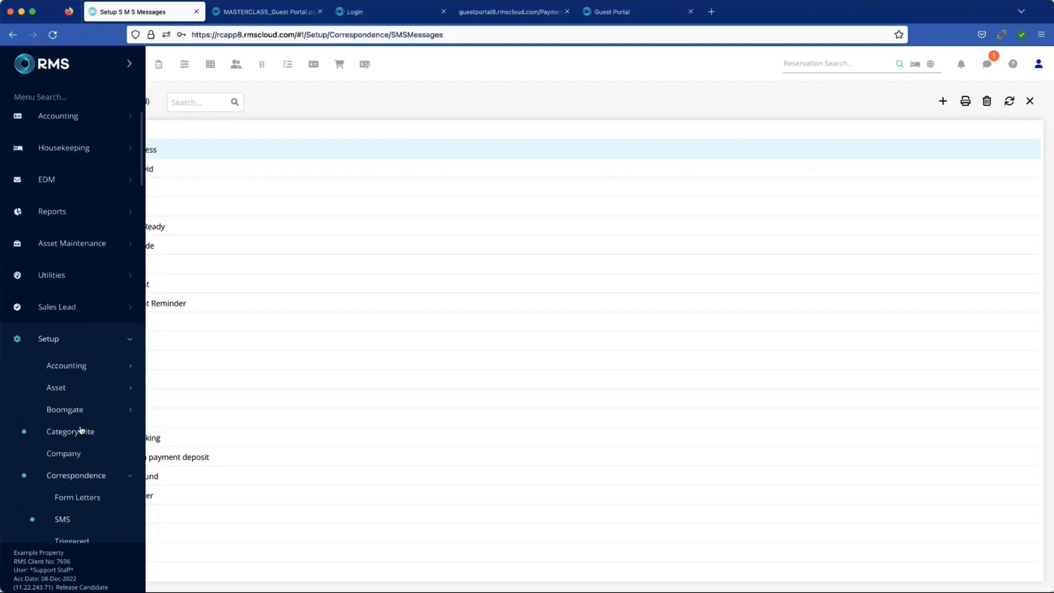
scroll(81, 428, down, 3)
click(85, 431)
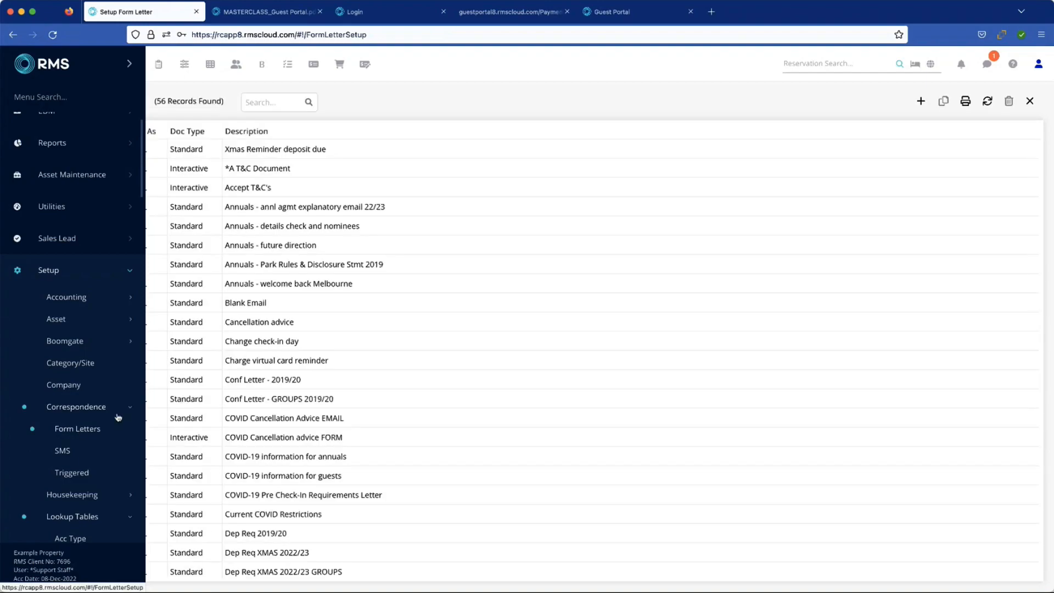
double_click(334, 171)
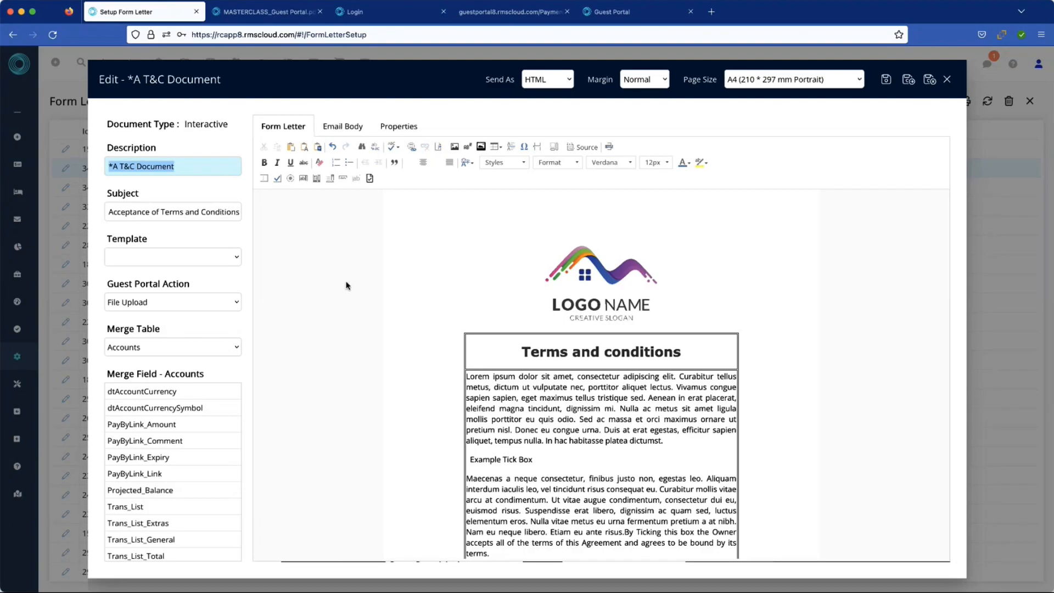
Step: Examine the terms and conditions letter's text, tick boxes, option choices, address merge fields and digital signature field
scroll(399, 327, down, 3)
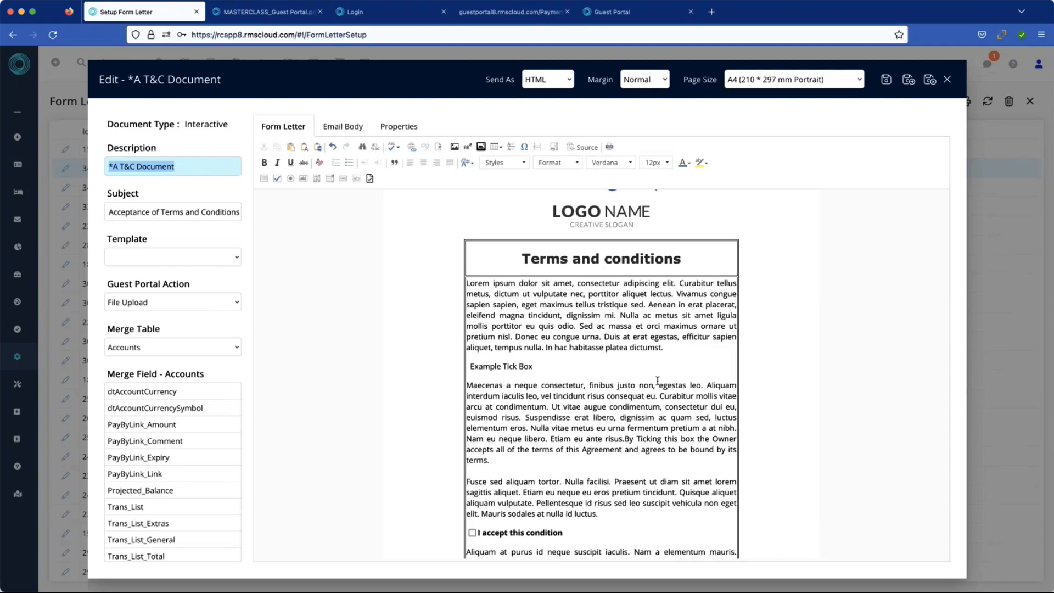
scroll(657, 382, down, 3)
scroll(657, 382, down, 6)
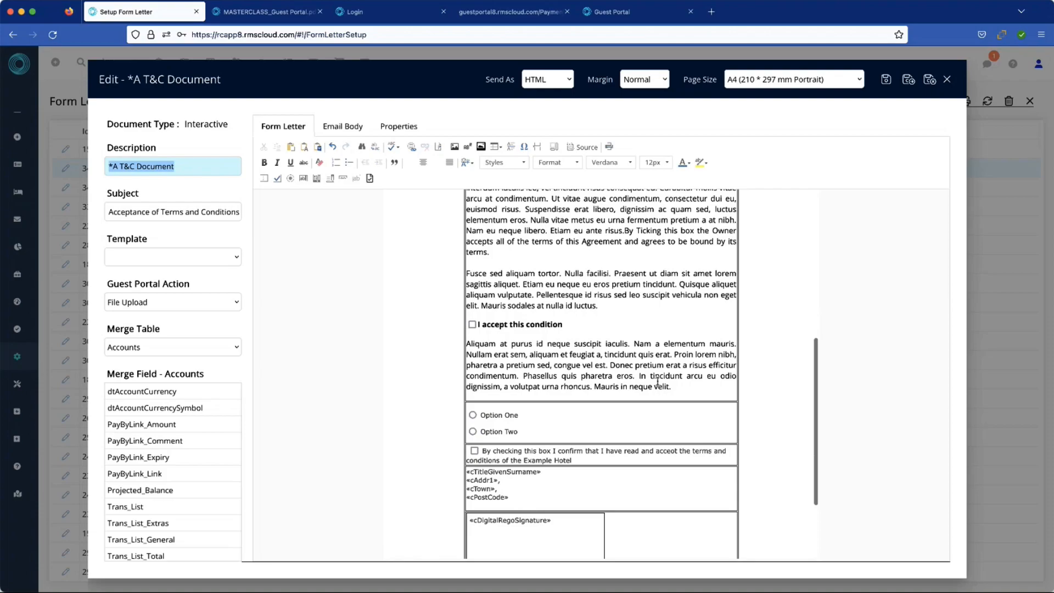
scroll(657, 381, up, 8)
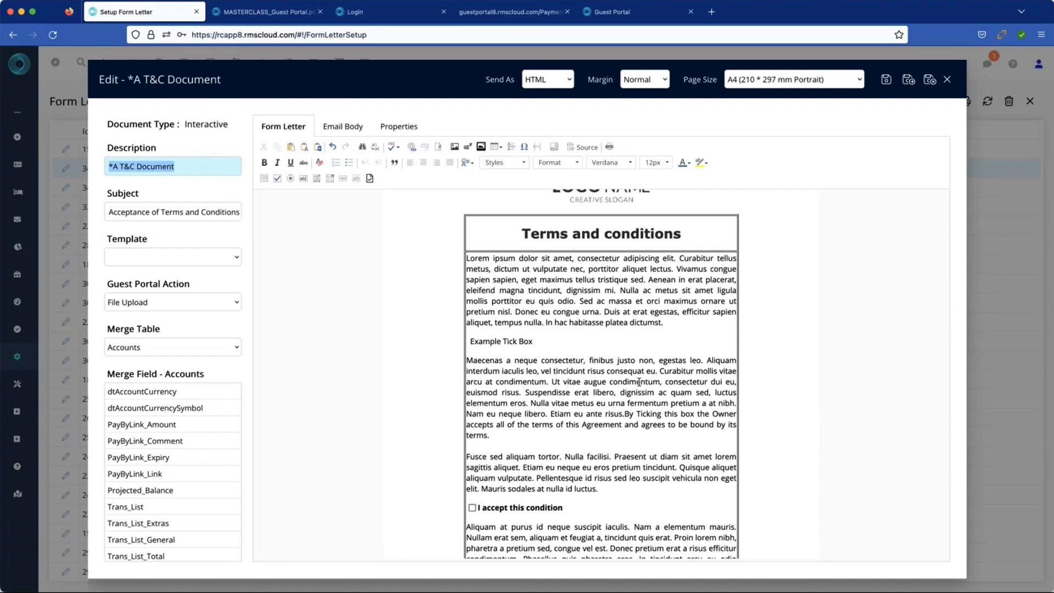
scroll(653, 381, up, 4)
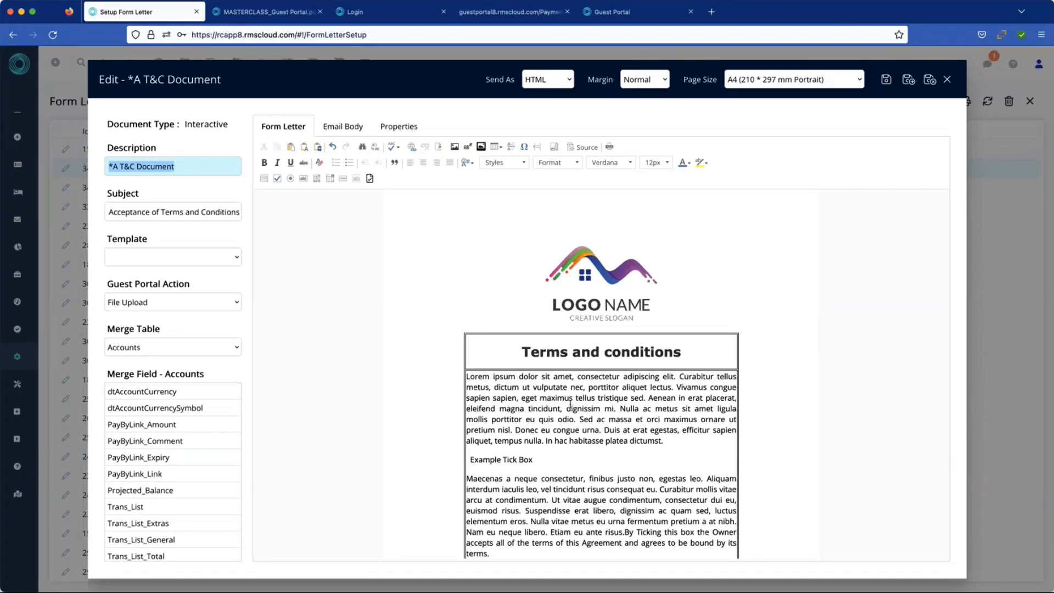
scroll(571, 404, down, 2)
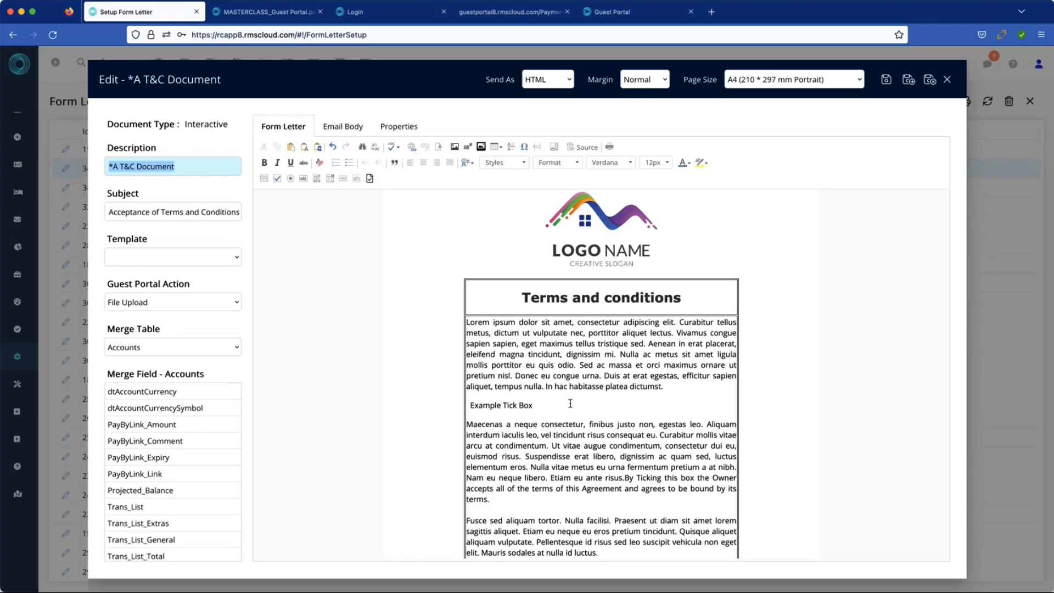
click(570, 403)
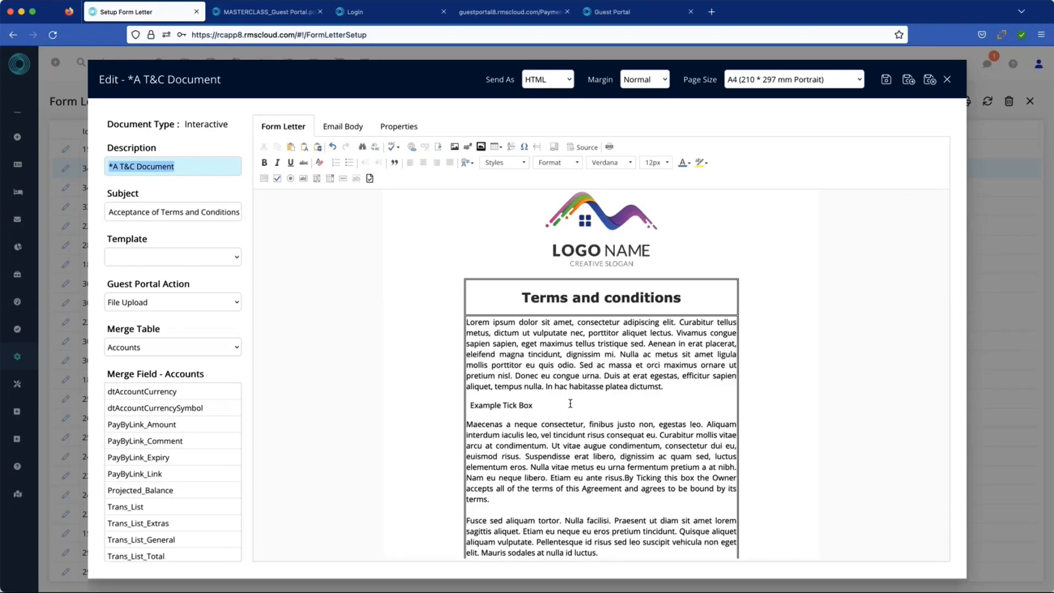
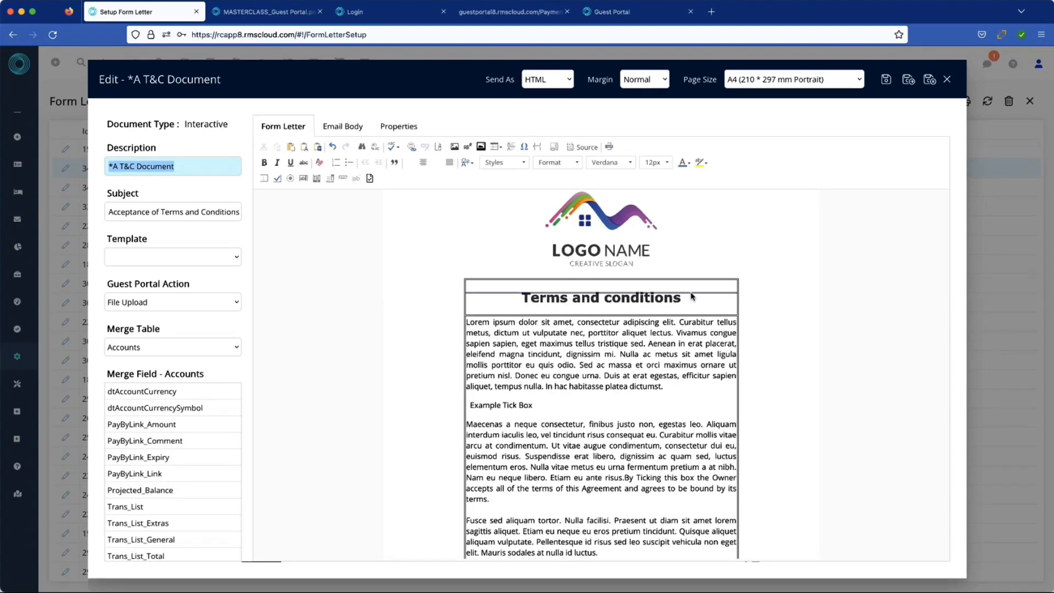
Step: Set the border size of the terms and conditions letter's table to 0
right_click(607, 365)
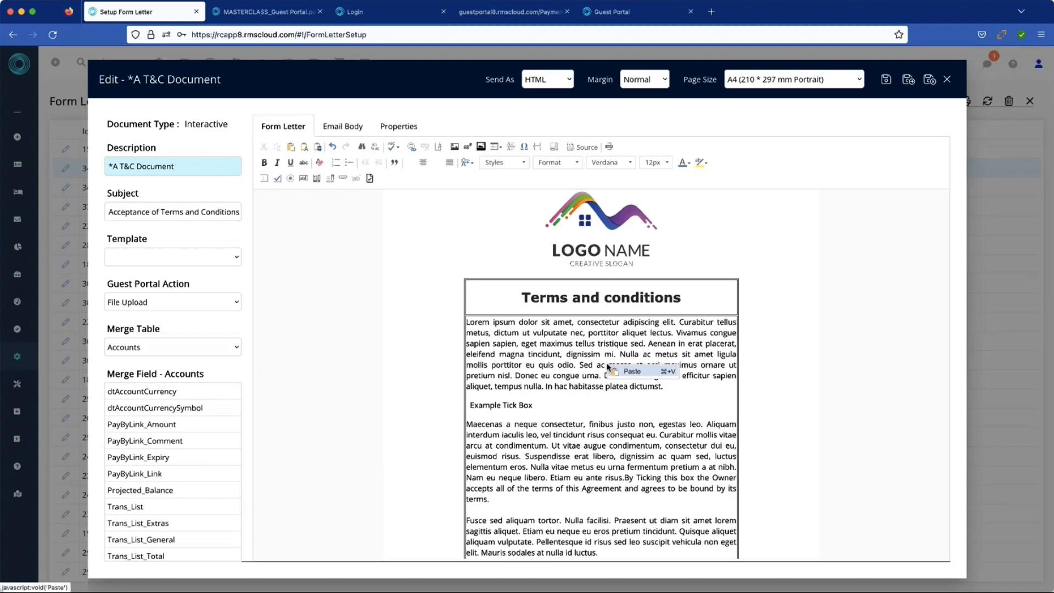
right_click(618, 401)
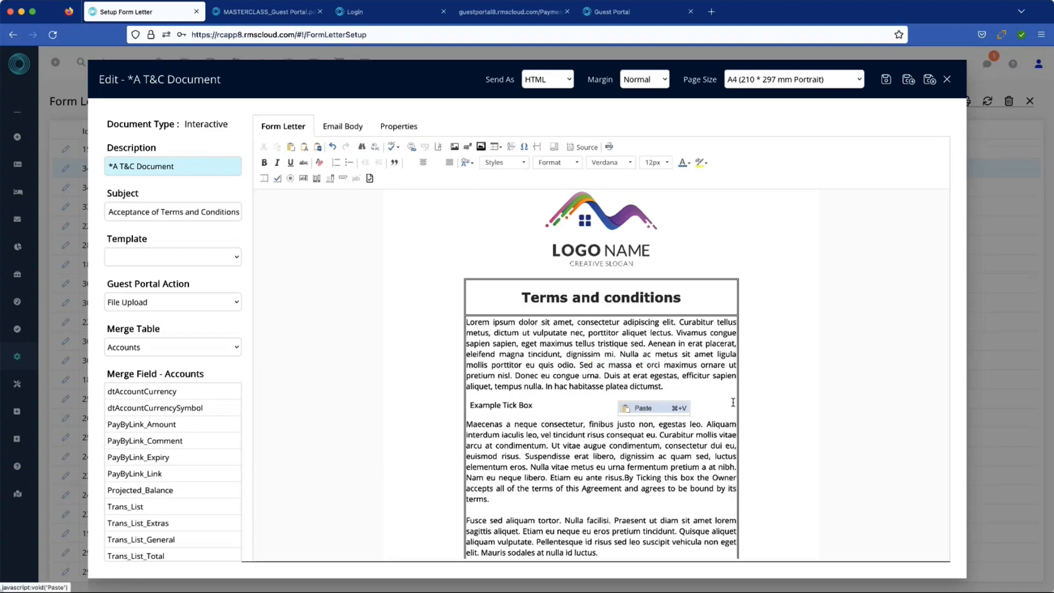
right_click(718, 406)
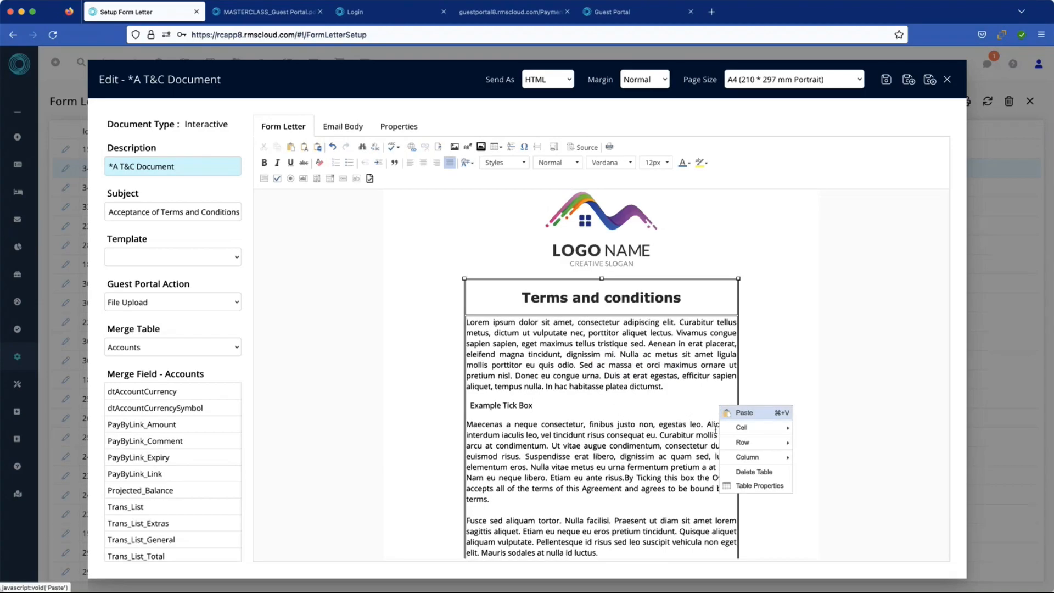
click(774, 488)
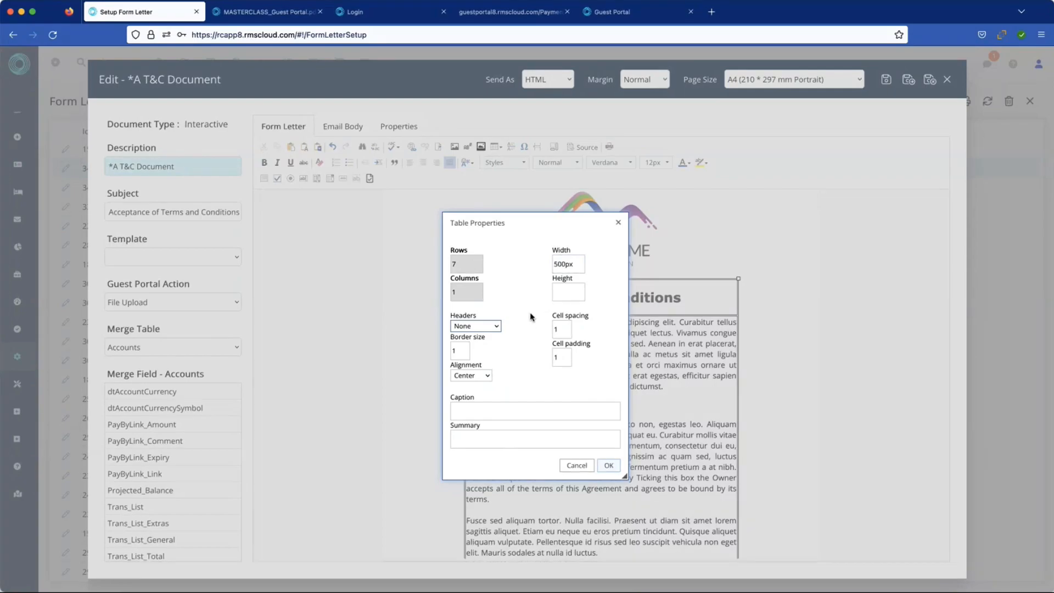
double_click(464, 352)
text(0)
key(Tab)
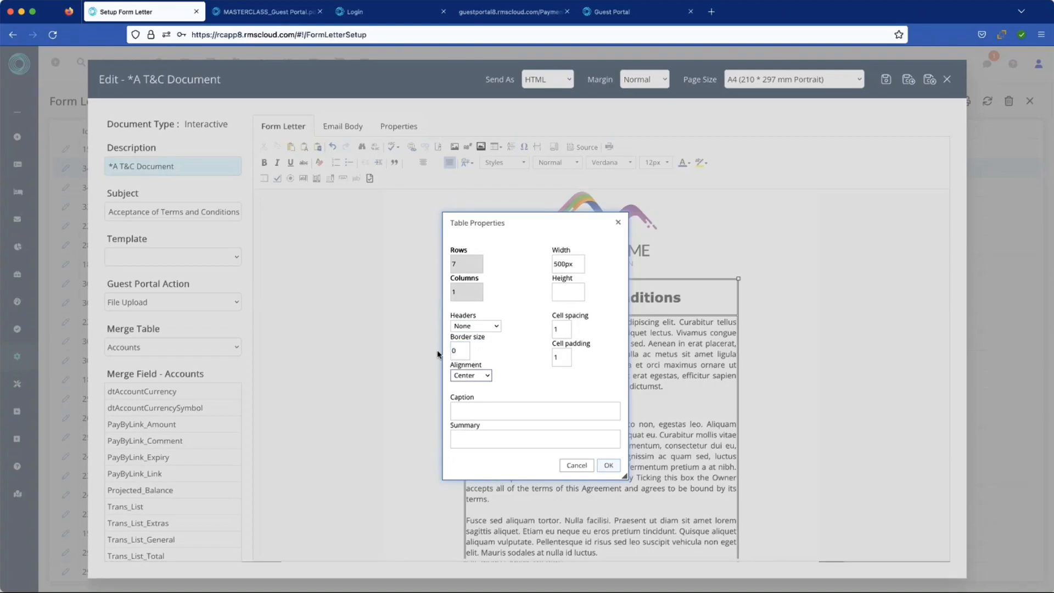
click(609, 466)
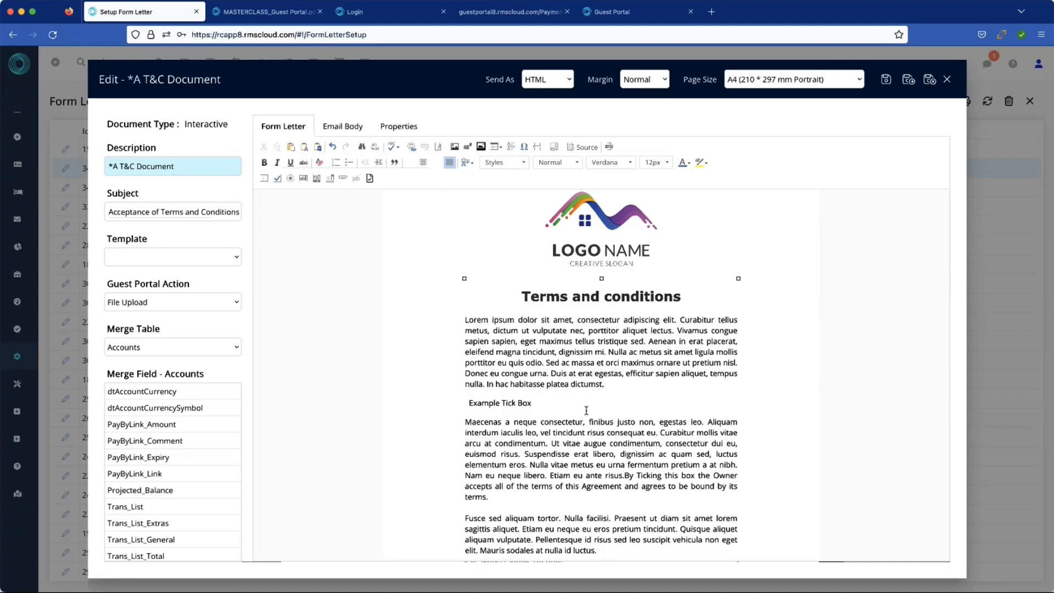
Step: Insert a required checkbox named Consent in front of the "Example Tick Box" text
scroll(590, 407, down, 2)
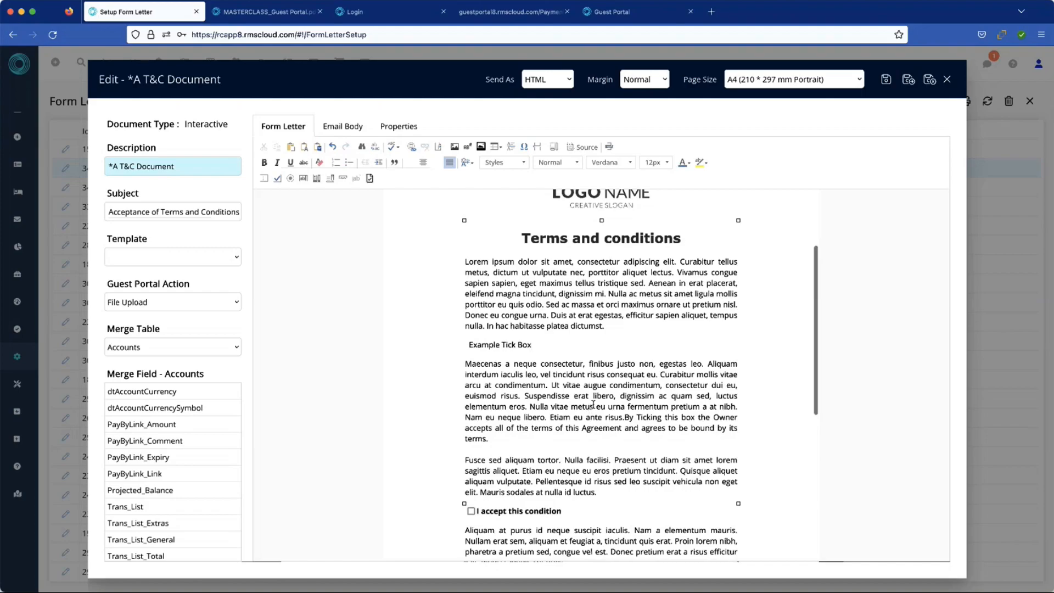
scroll(592, 406, down, 1)
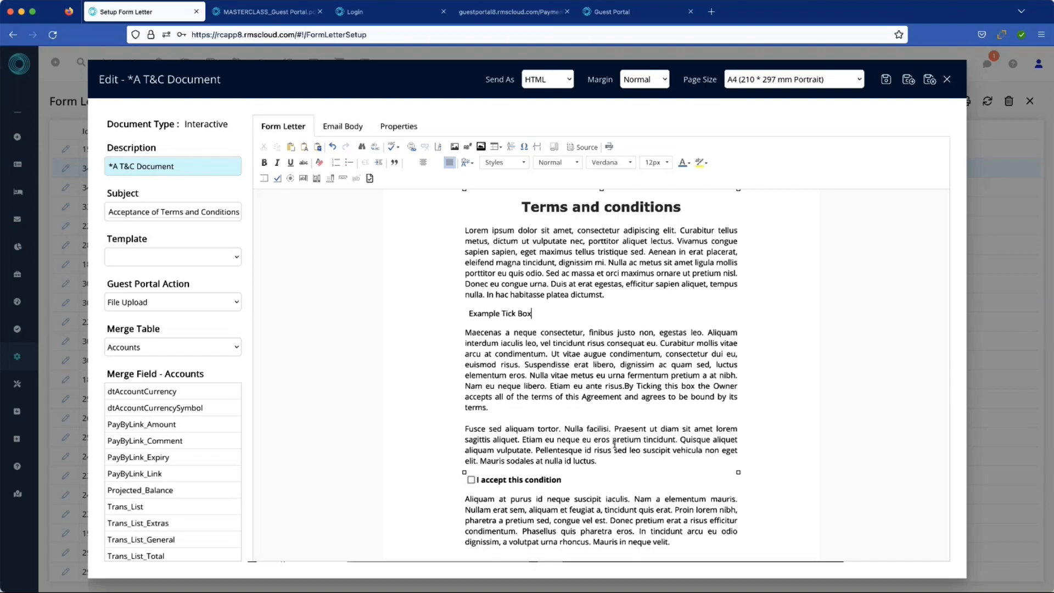
scroll(645, 439, down, 3)
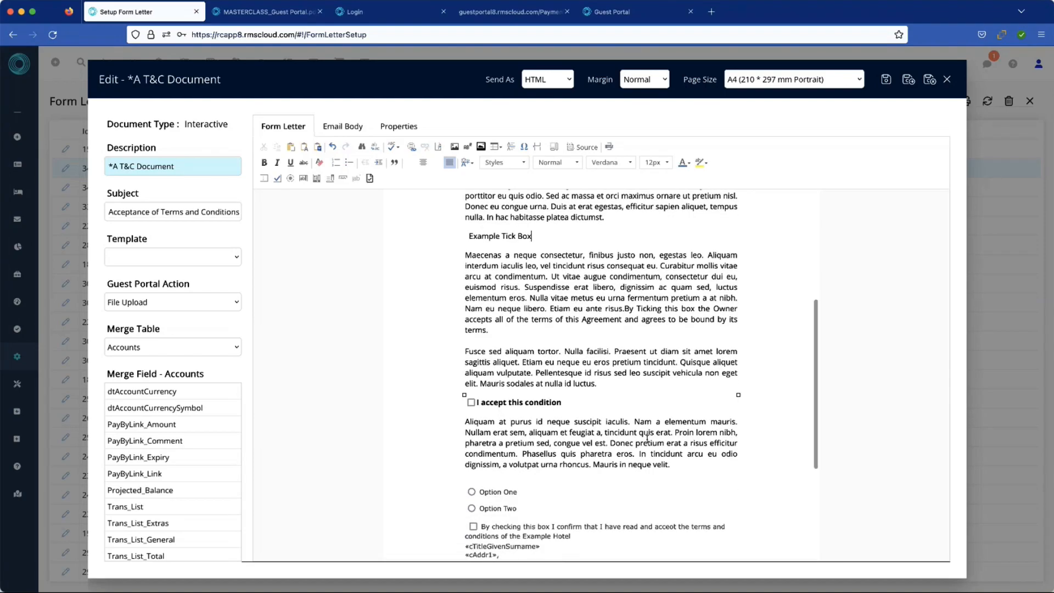
scroll(642, 427, up, 4)
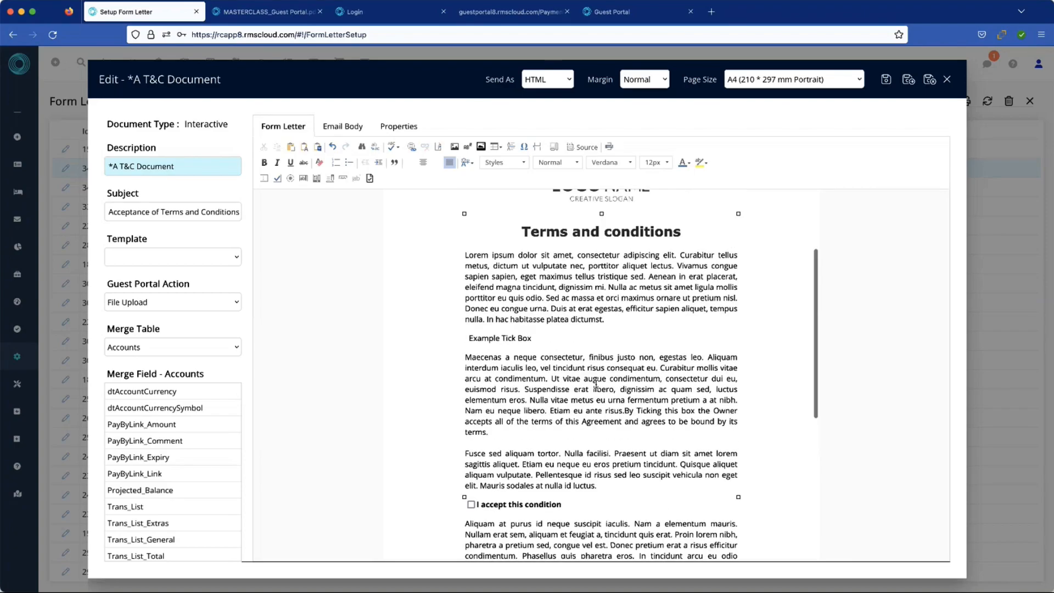
click(467, 338)
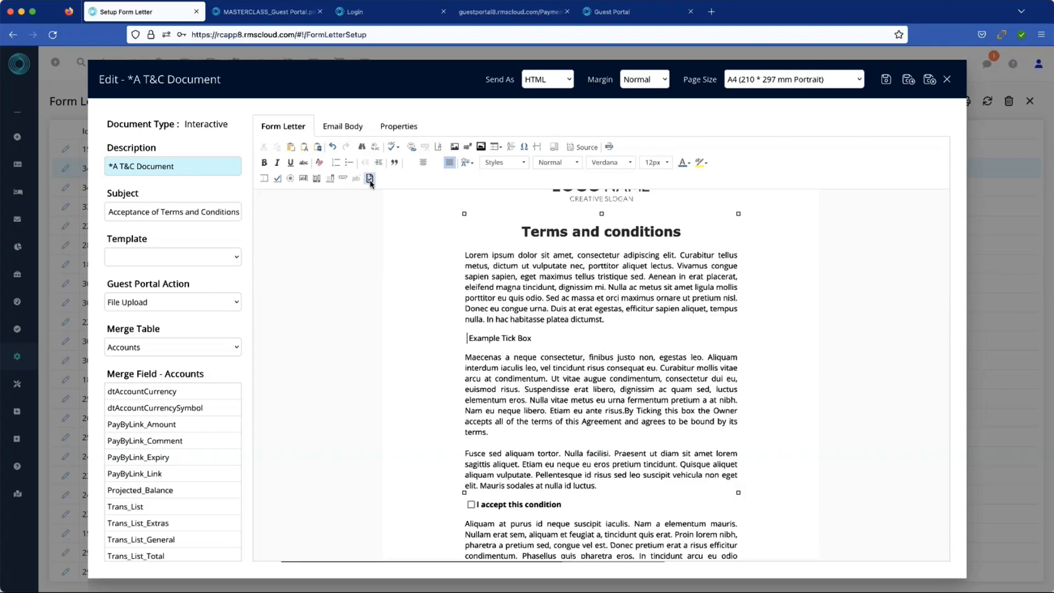
click(277, 179)
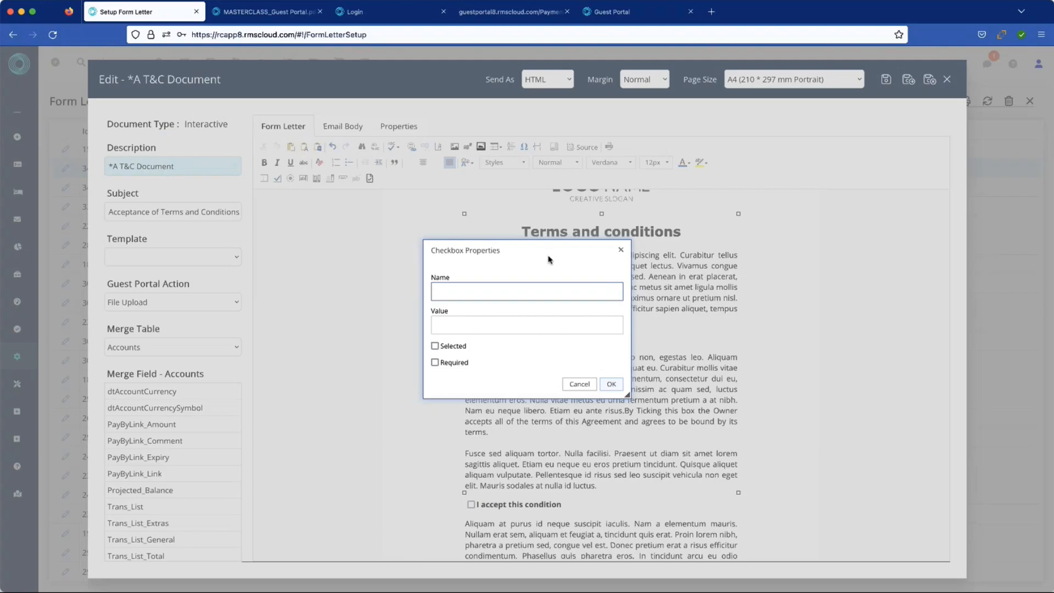
text(Consent)
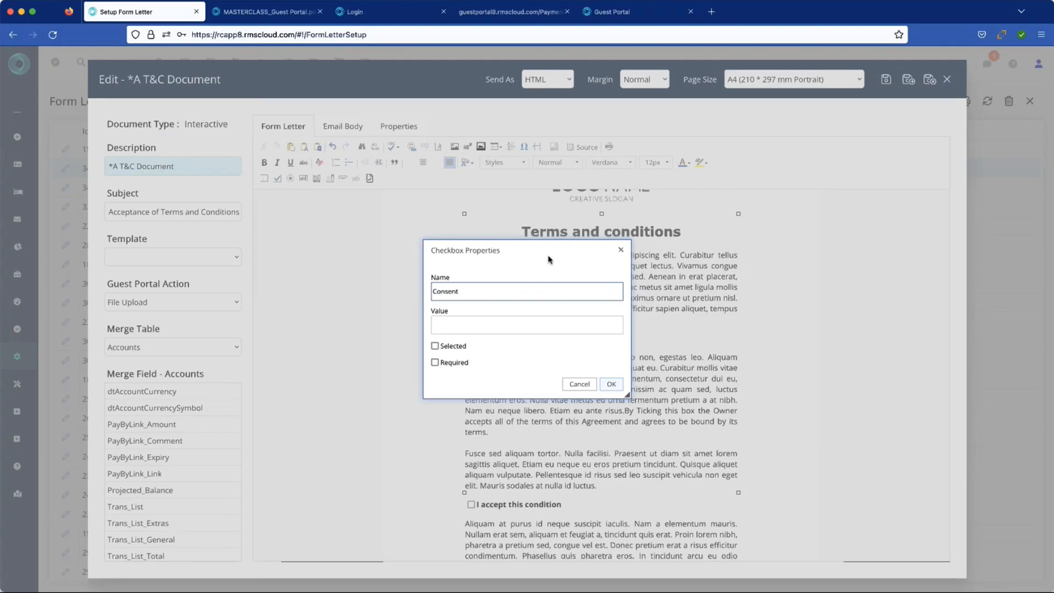
click(435, 362)
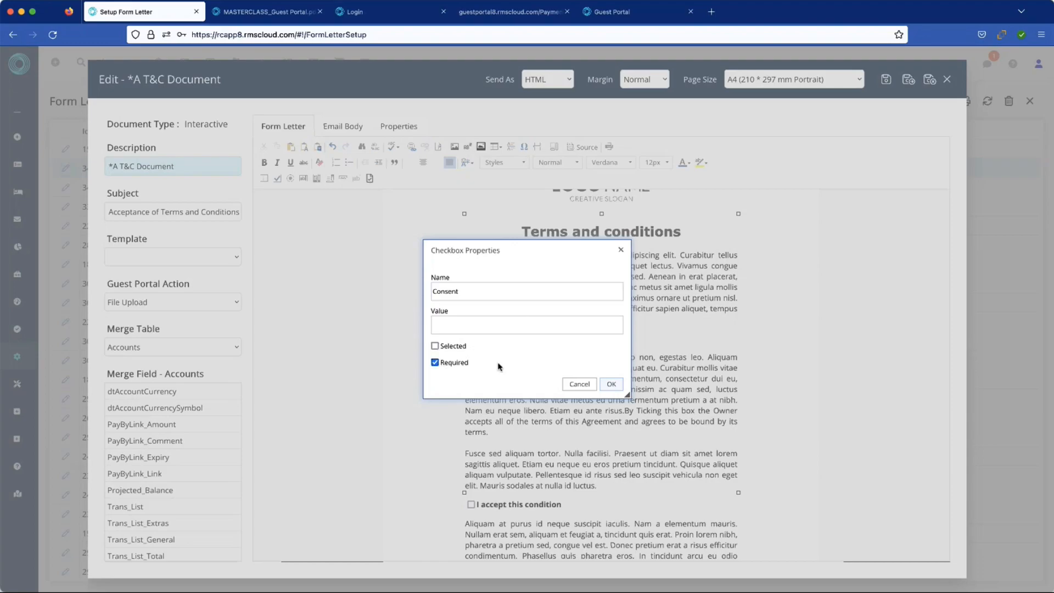
click(611, 384)
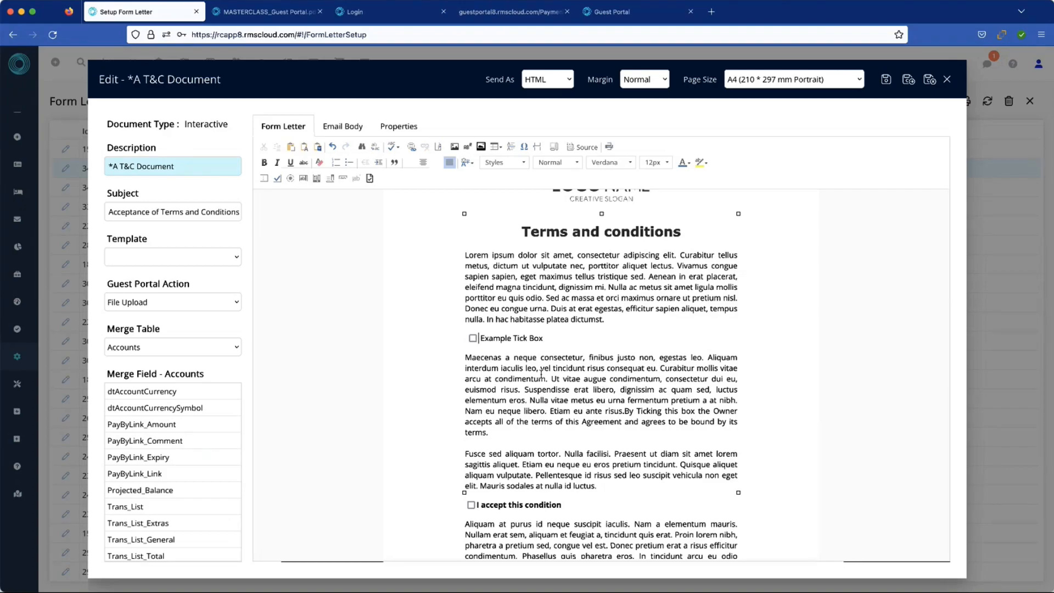
Step: Review the letter down to its signature field, save and exit it, and close the form letter setup
scroll(631, 439, down, 2)
scroll(631, 439, down, 10)
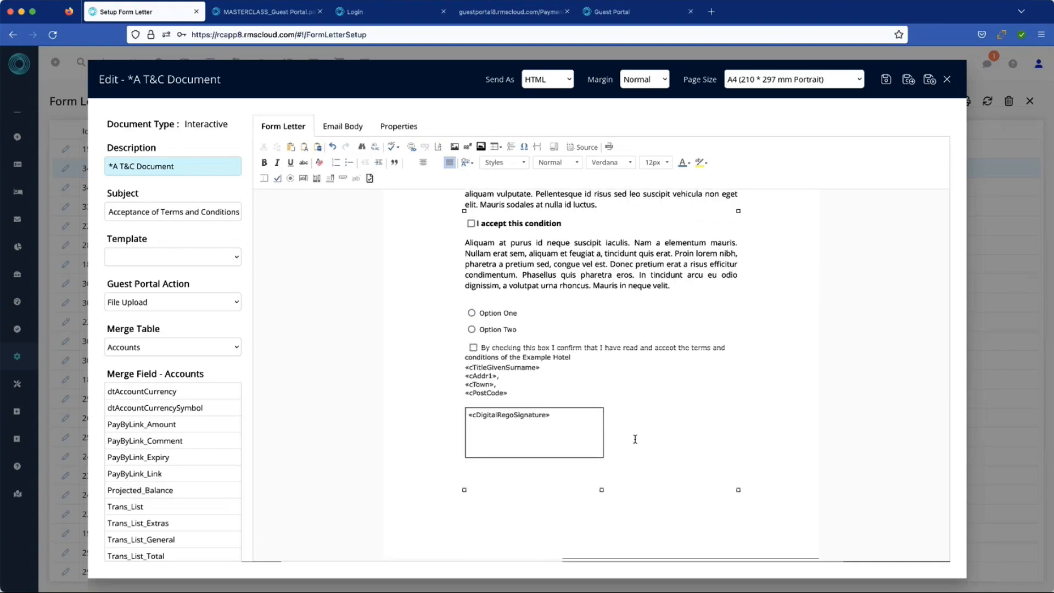
scroll(604, 319, up, 10)
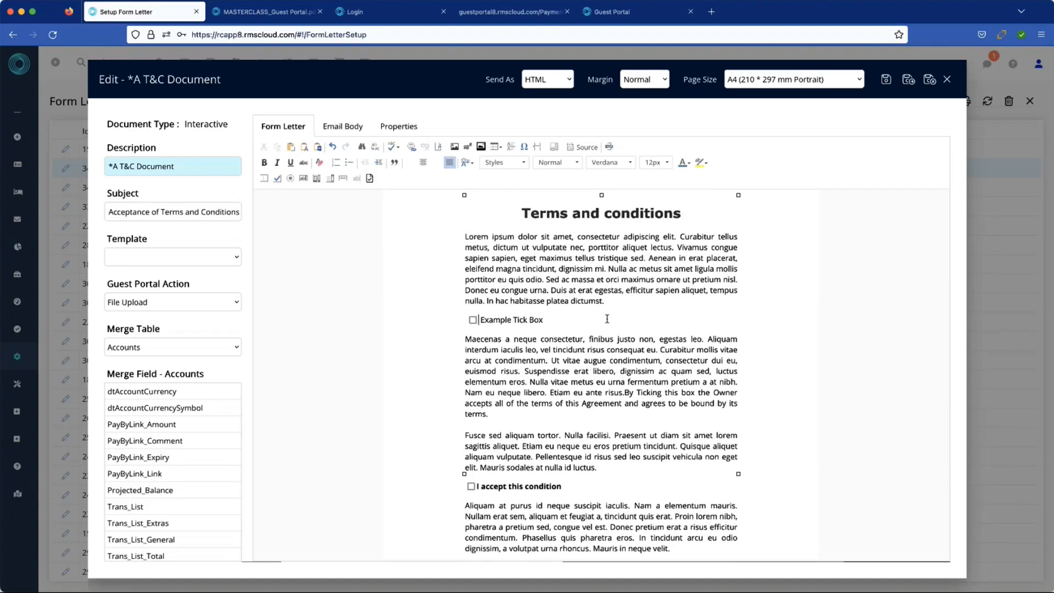
scroll(609, 316, up, 1)
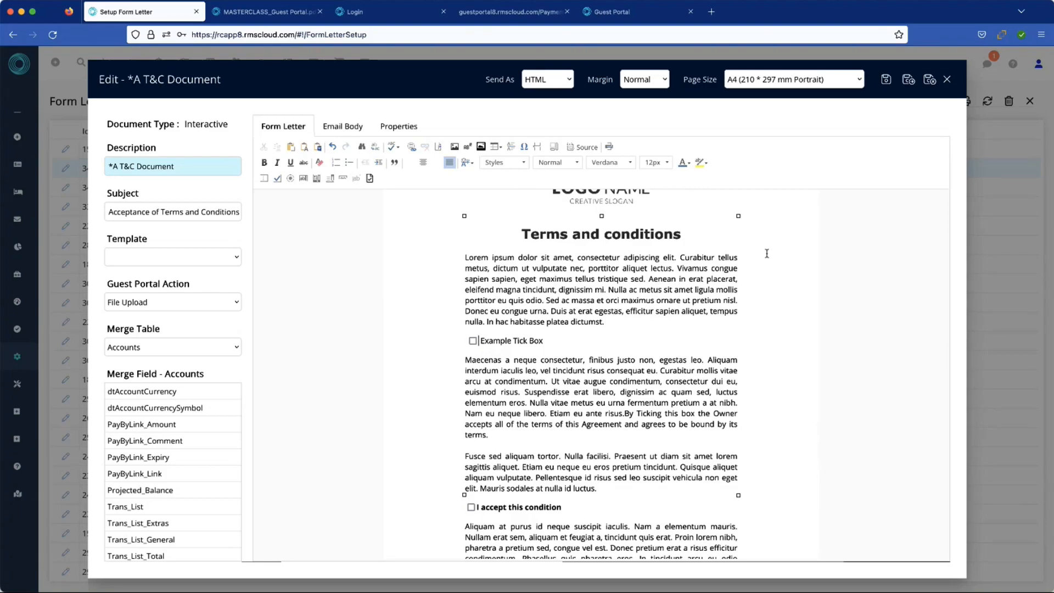
click(930, 81)
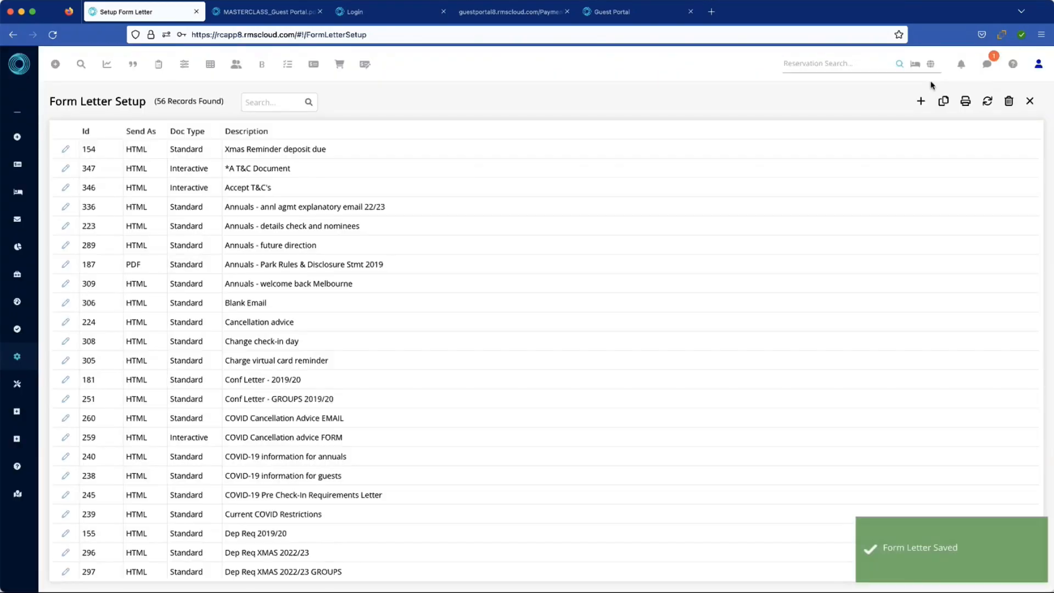
click(1030, 104)
click(1029, 103)
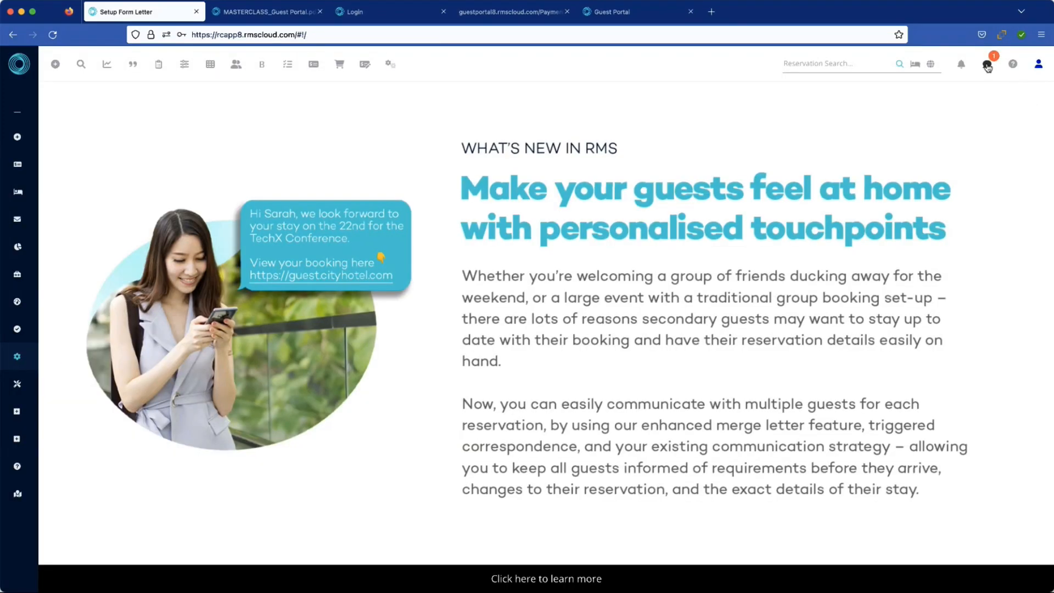
Step: View the guest's Guest Portal conversation in the Message Centre and close it
click(987, 66)
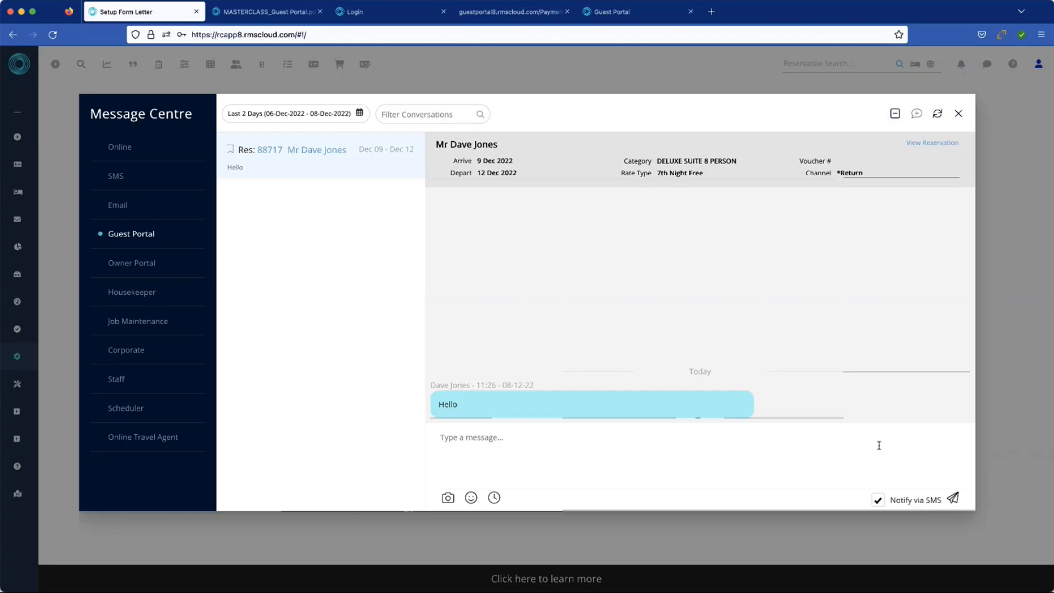
click(960, 115)
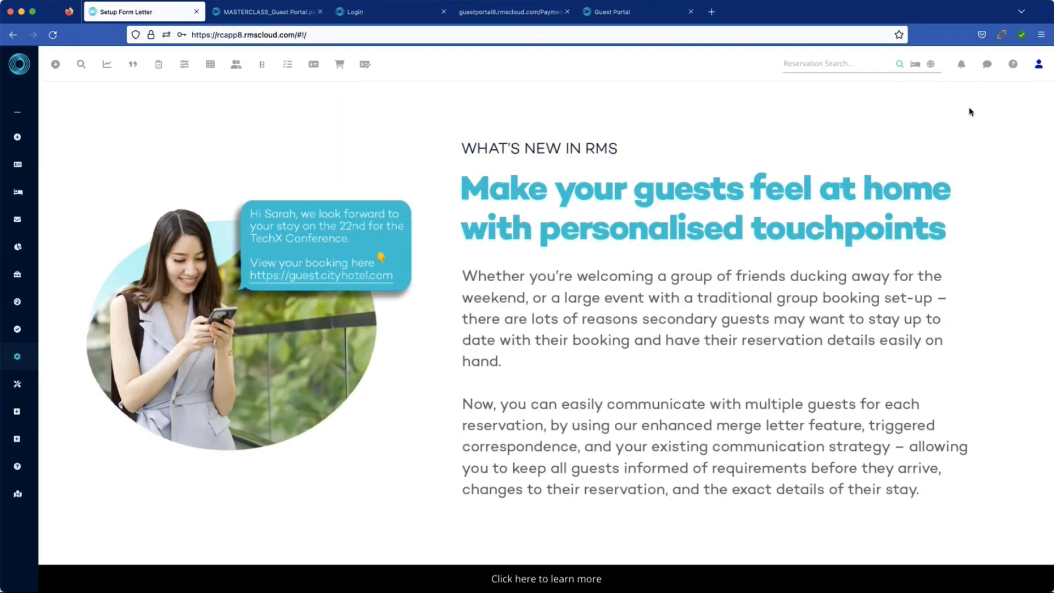